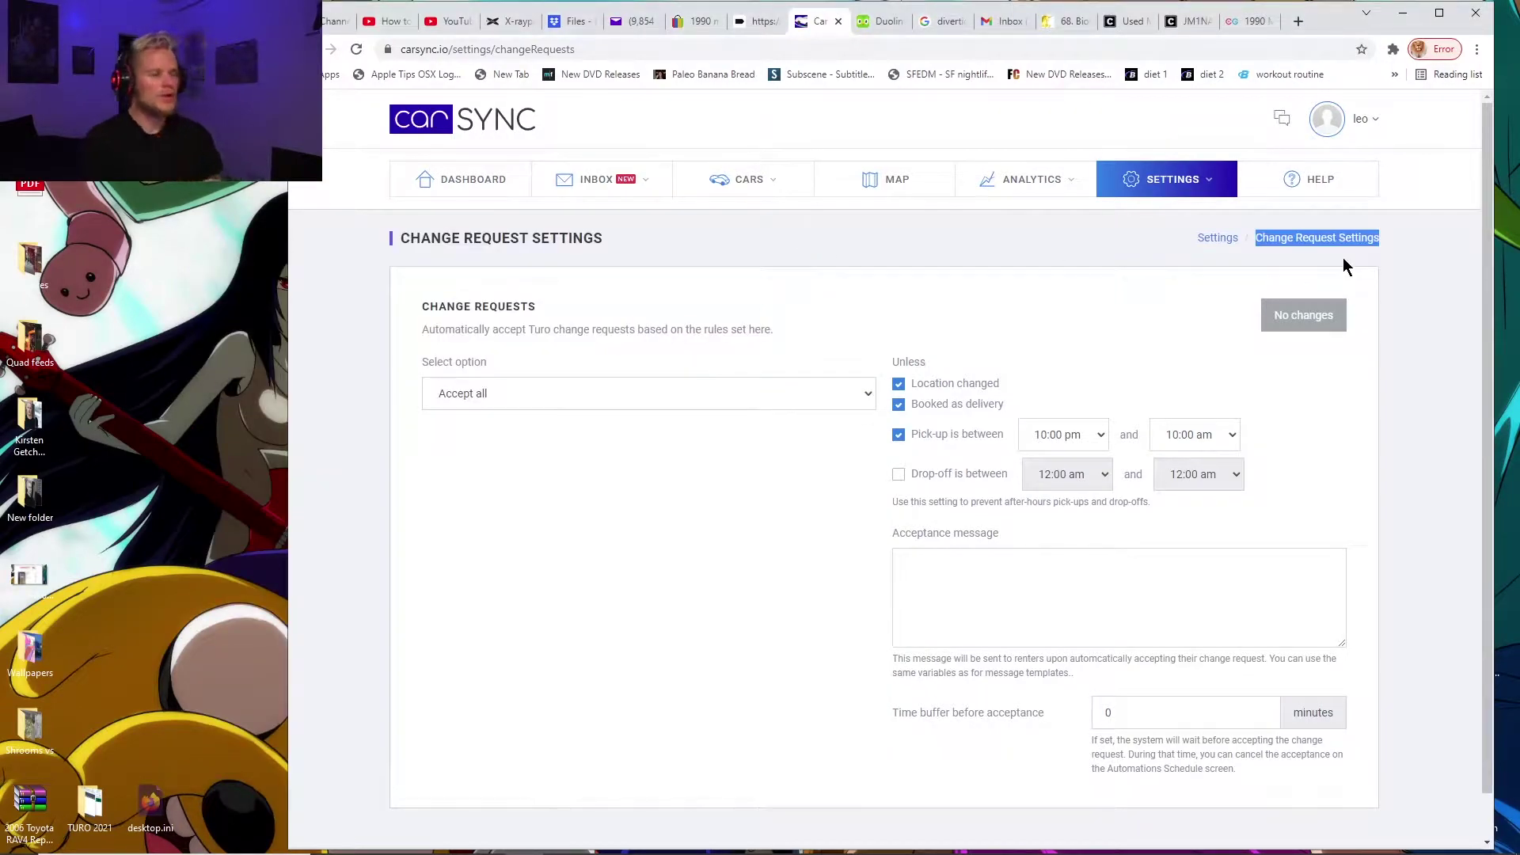
pyautogui.moveTo(544, 117); pyautogui.dragTo(616, 127)
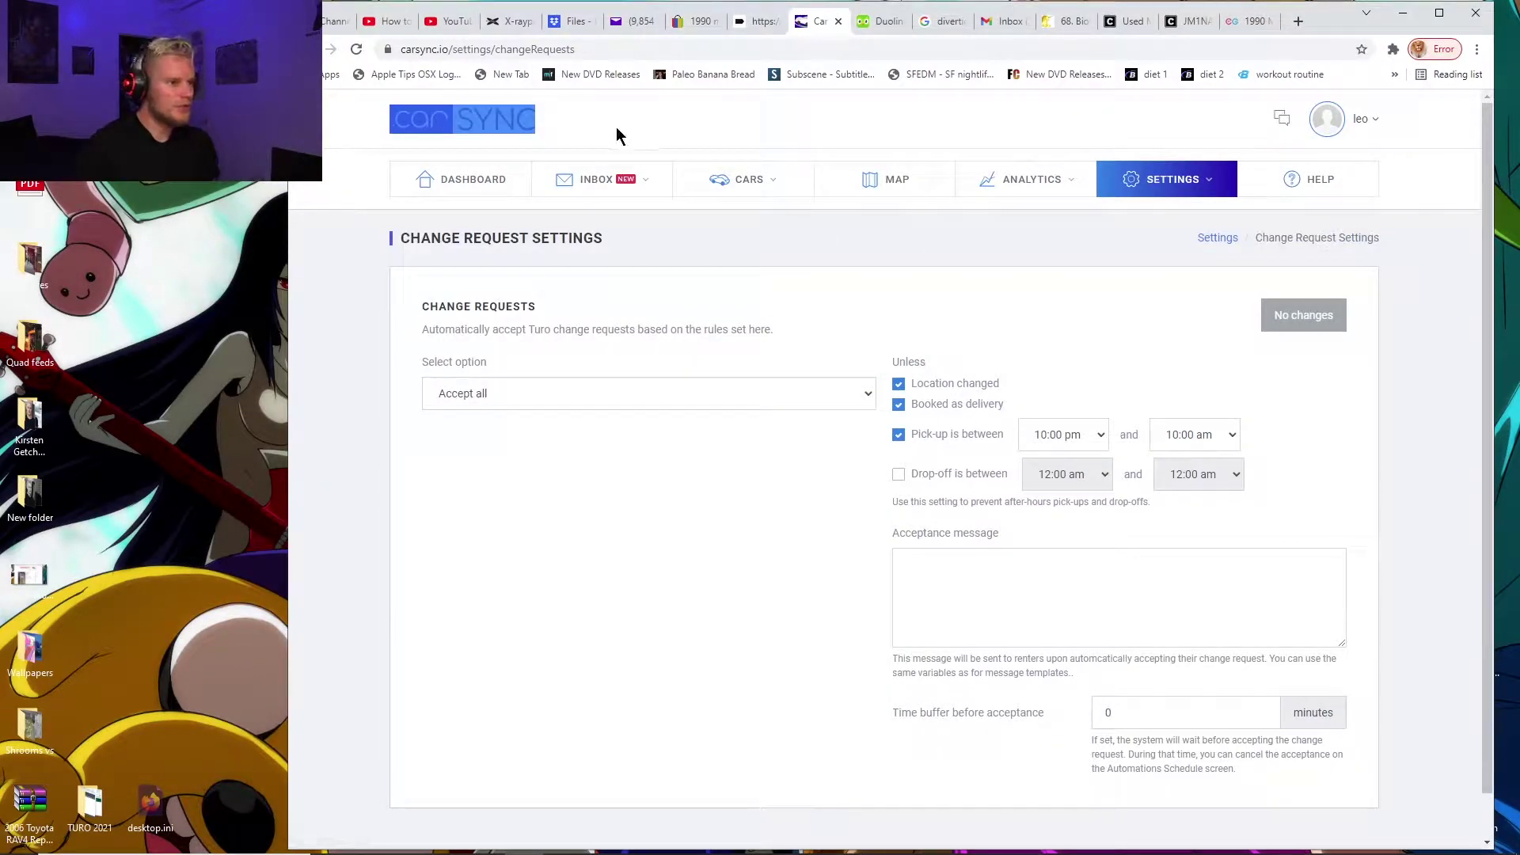
pyautogui.click(616, 125)
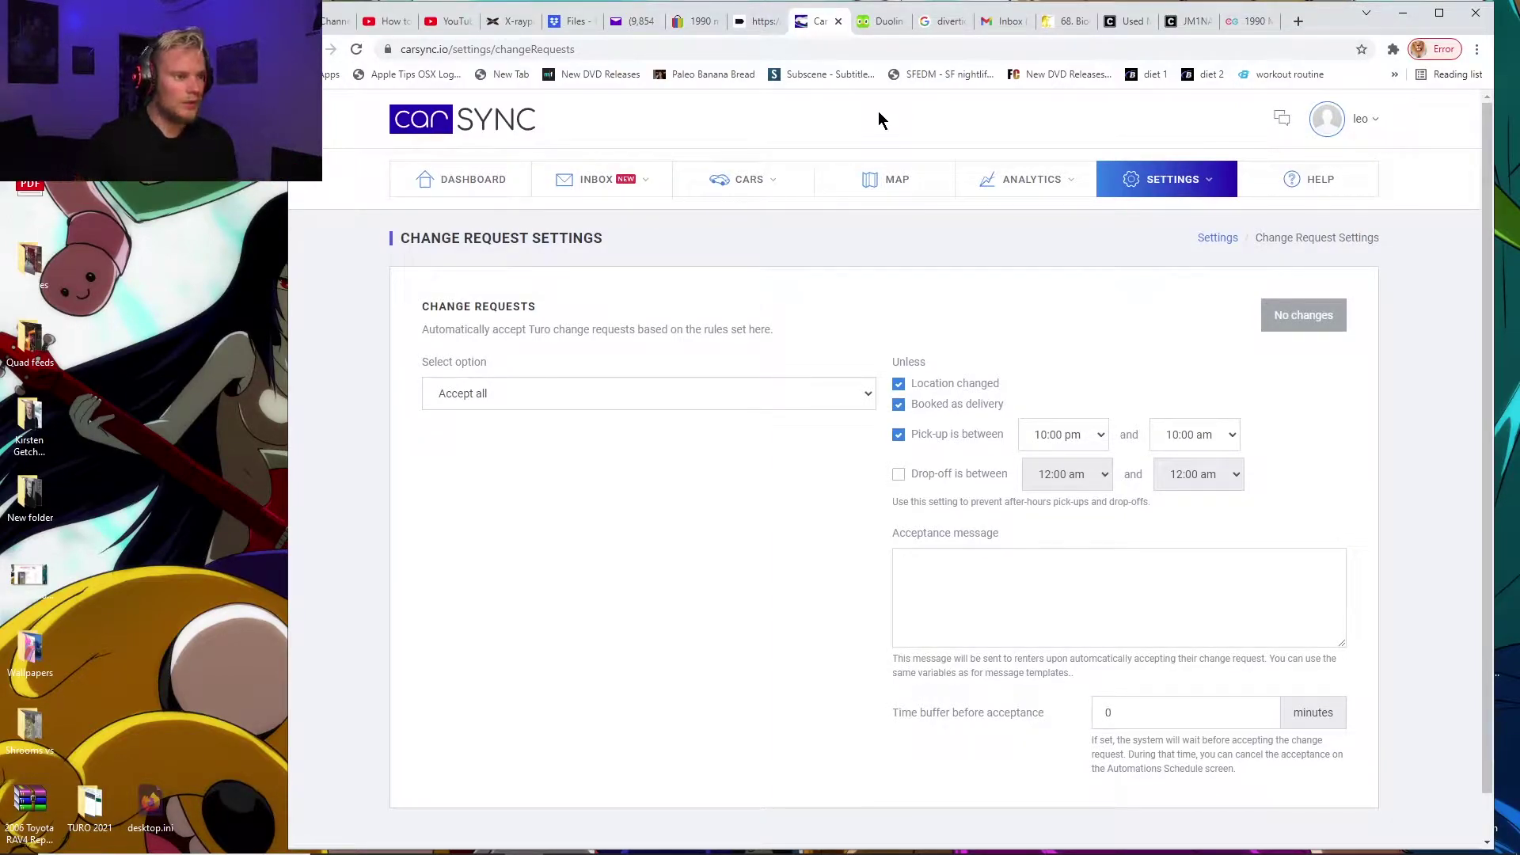
# Open the inbox's Reimbursements page and check the reimbursement request for the Turo trip without on-trip receipts.
pyautogui.moveTo(629, 163)
pyautogui.click(584, 288)
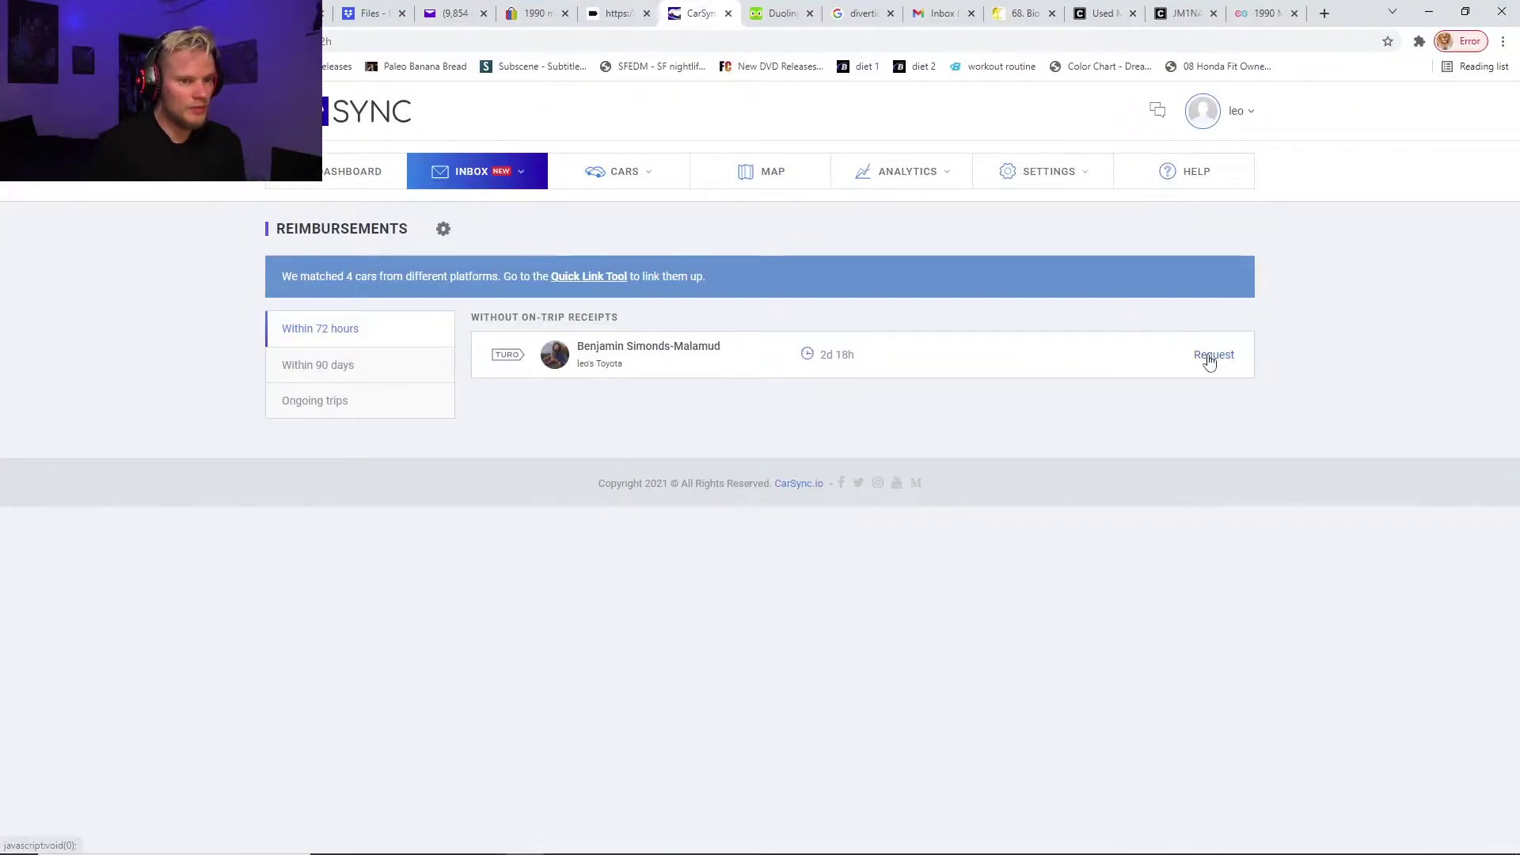
pyautogui.click(1209, 356)
pyautogui.click(989, 383)
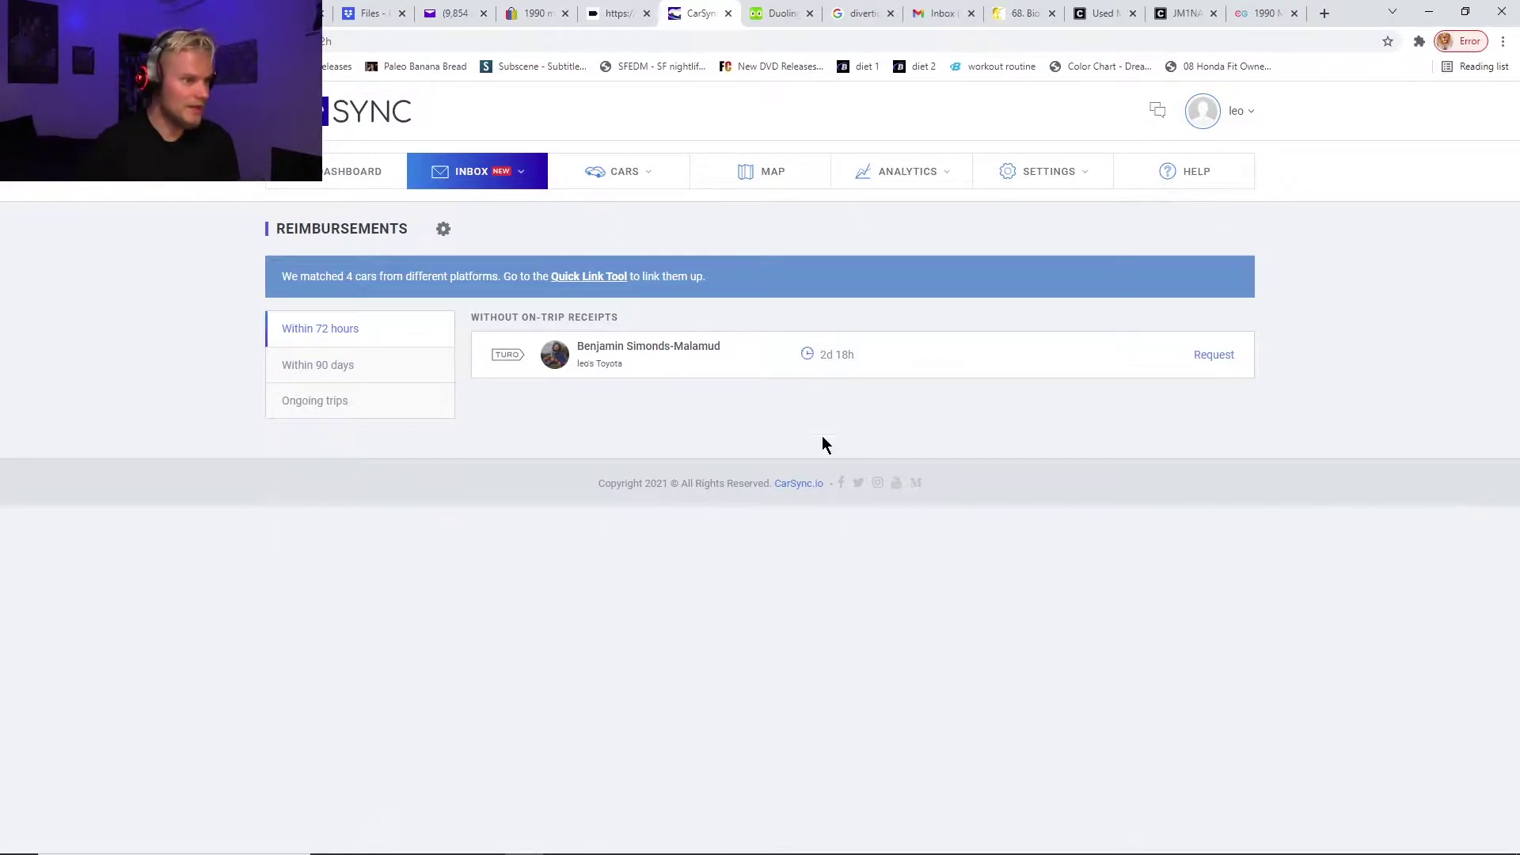
# Open the Turo Demand Index analytics and examine the price per day distribution and the market by car makes.
pyautogui.click(948, 171)
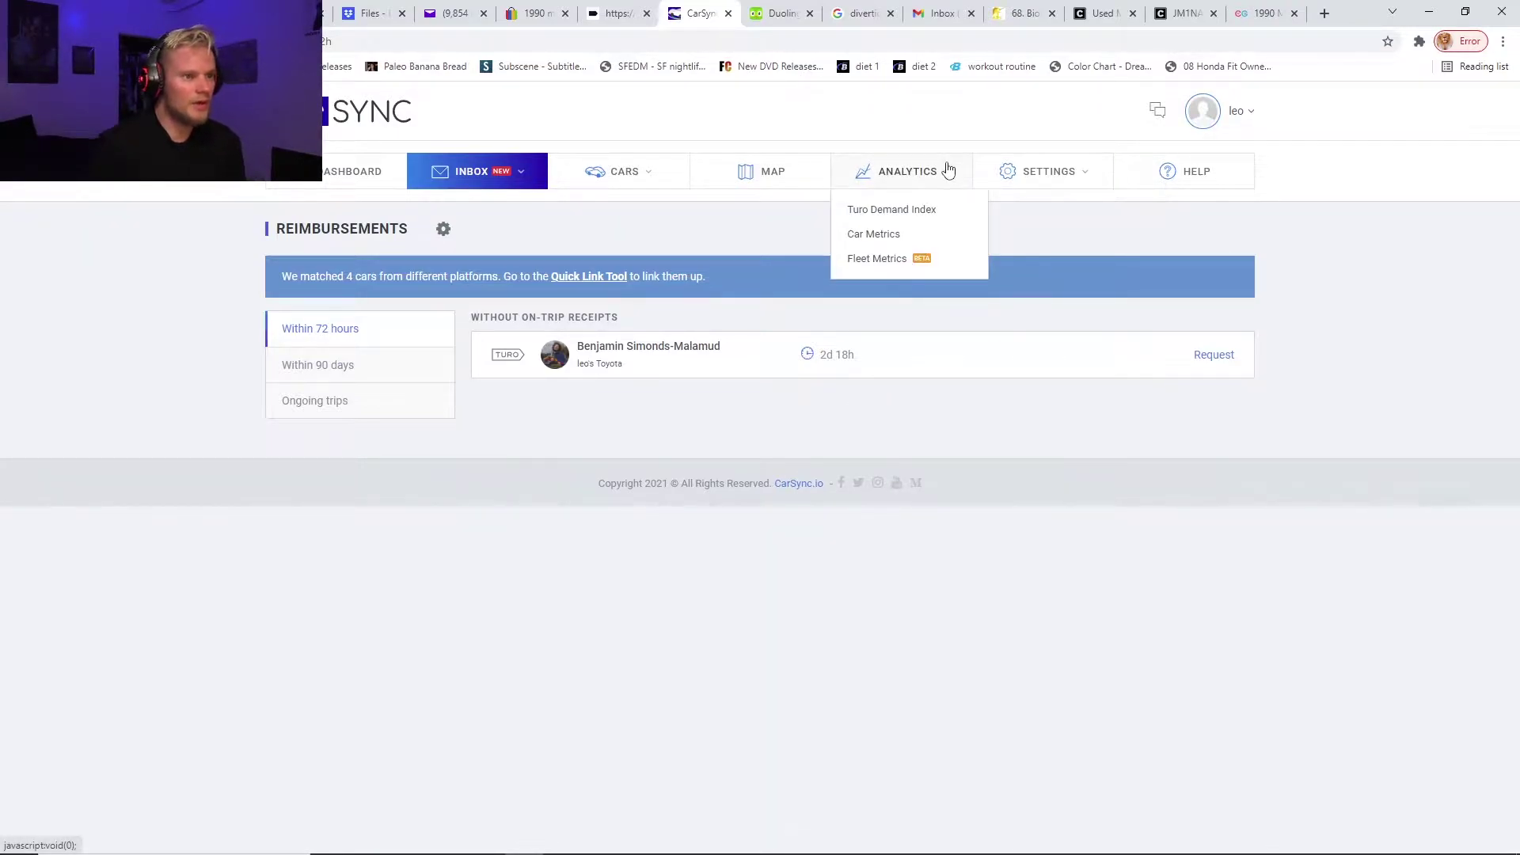
pyautogui.click(888, 214)
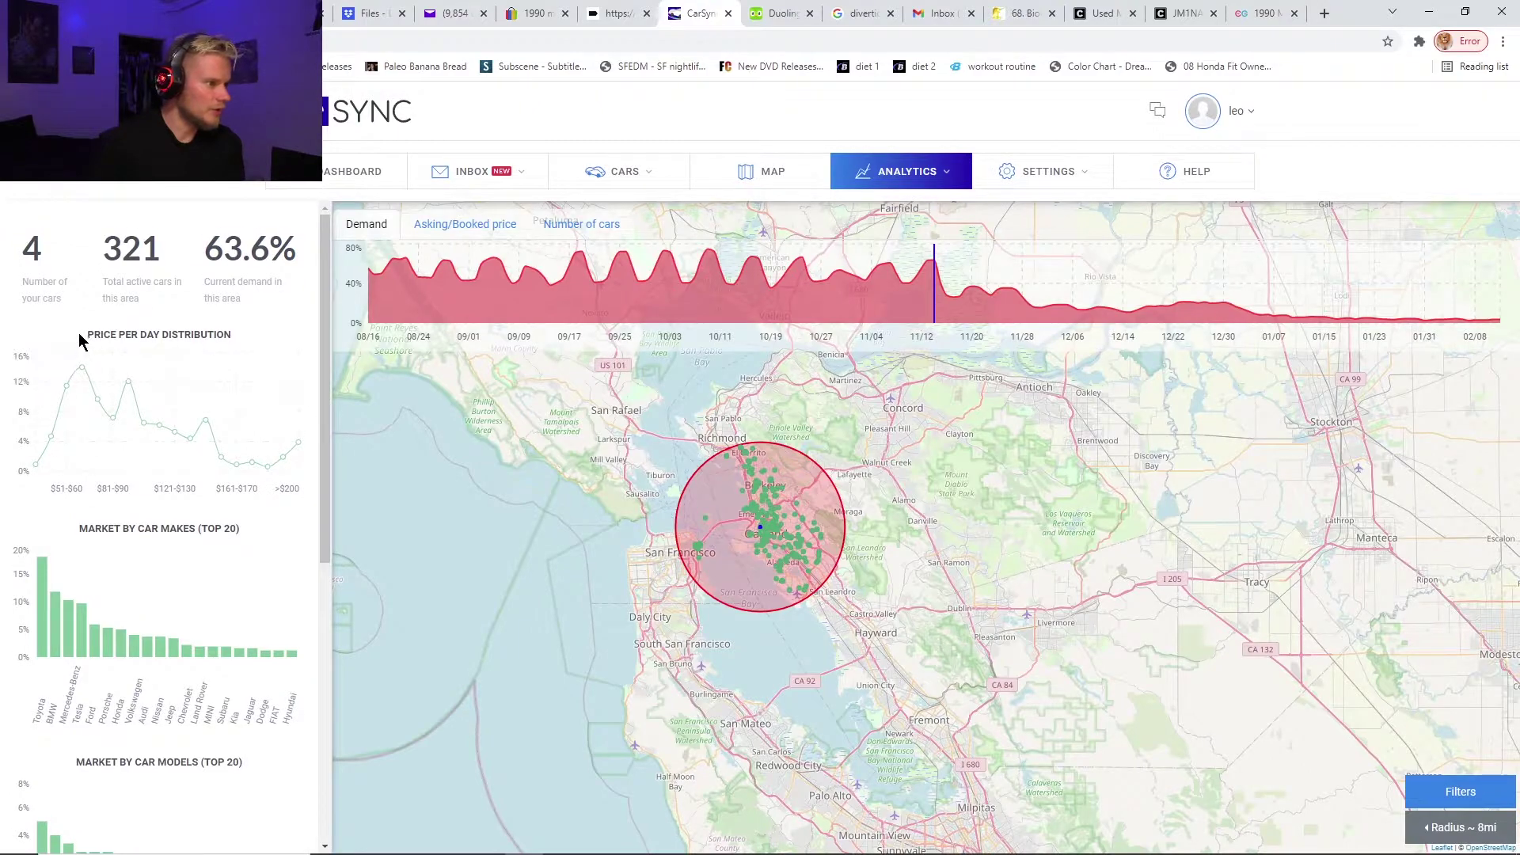
pyautogui.moveTo(85, 333); pyautogui.dragTo(240, 349)
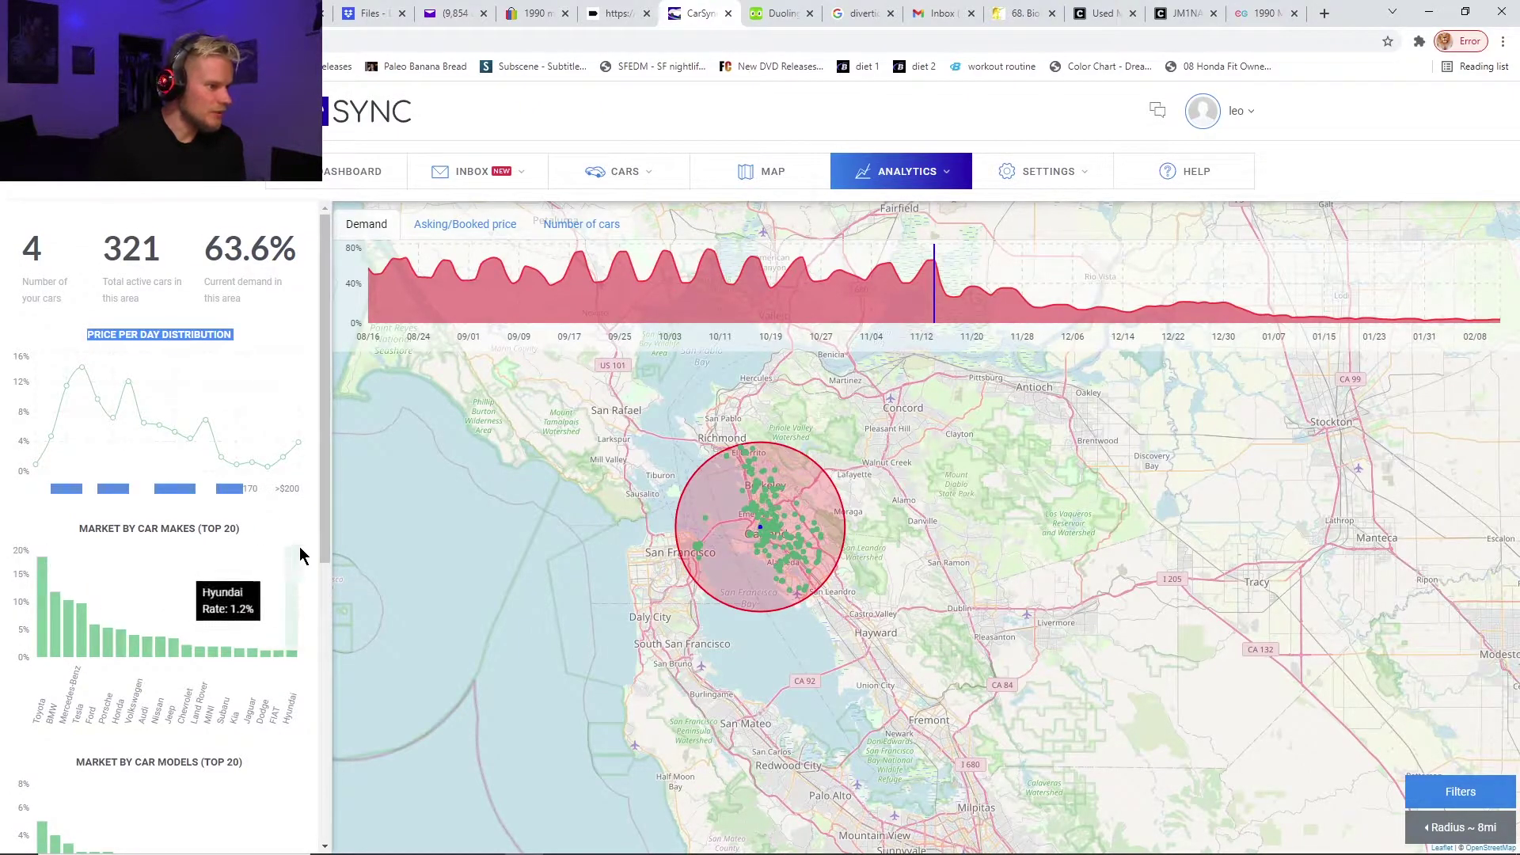
pyautogui.click(312, 504)
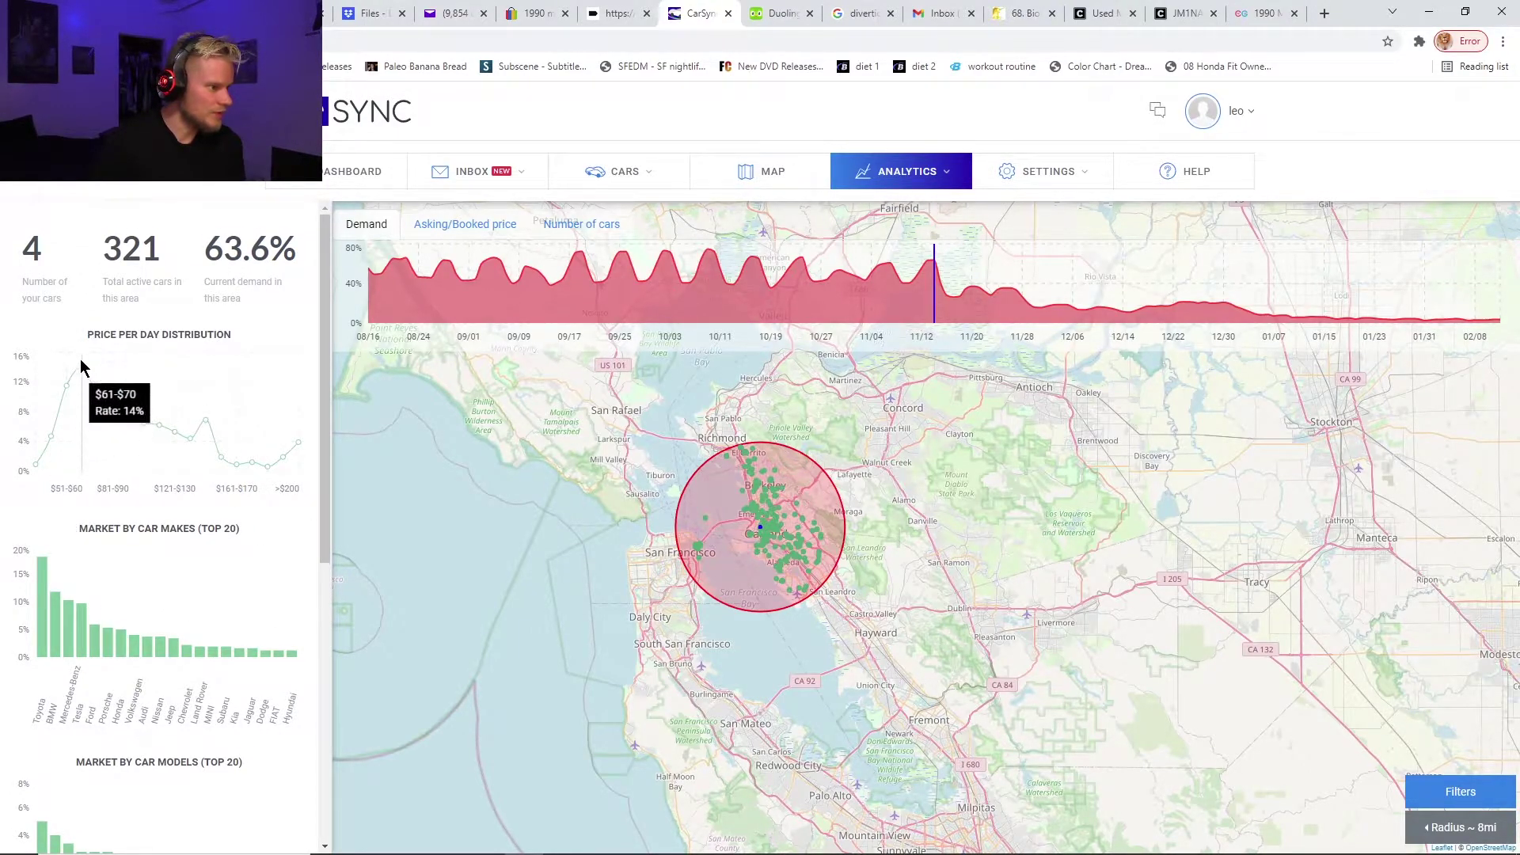
pyautogui.moveTo(330, 384); pyautogui.dragTo(329, 475)
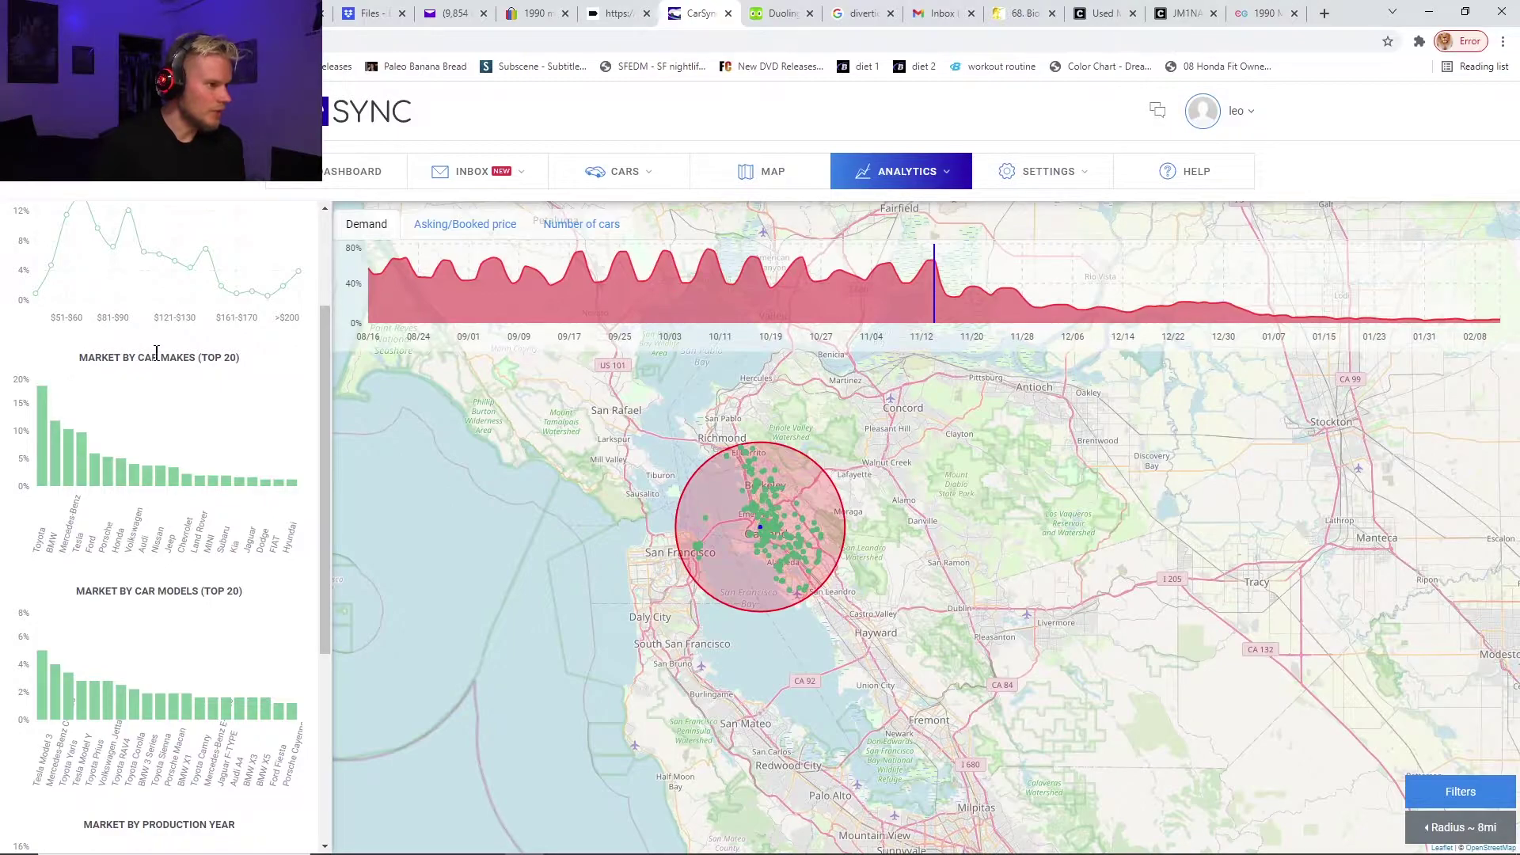
pyautogui.moveTo(78, 354); pyautogui.dragTo(263, 357)
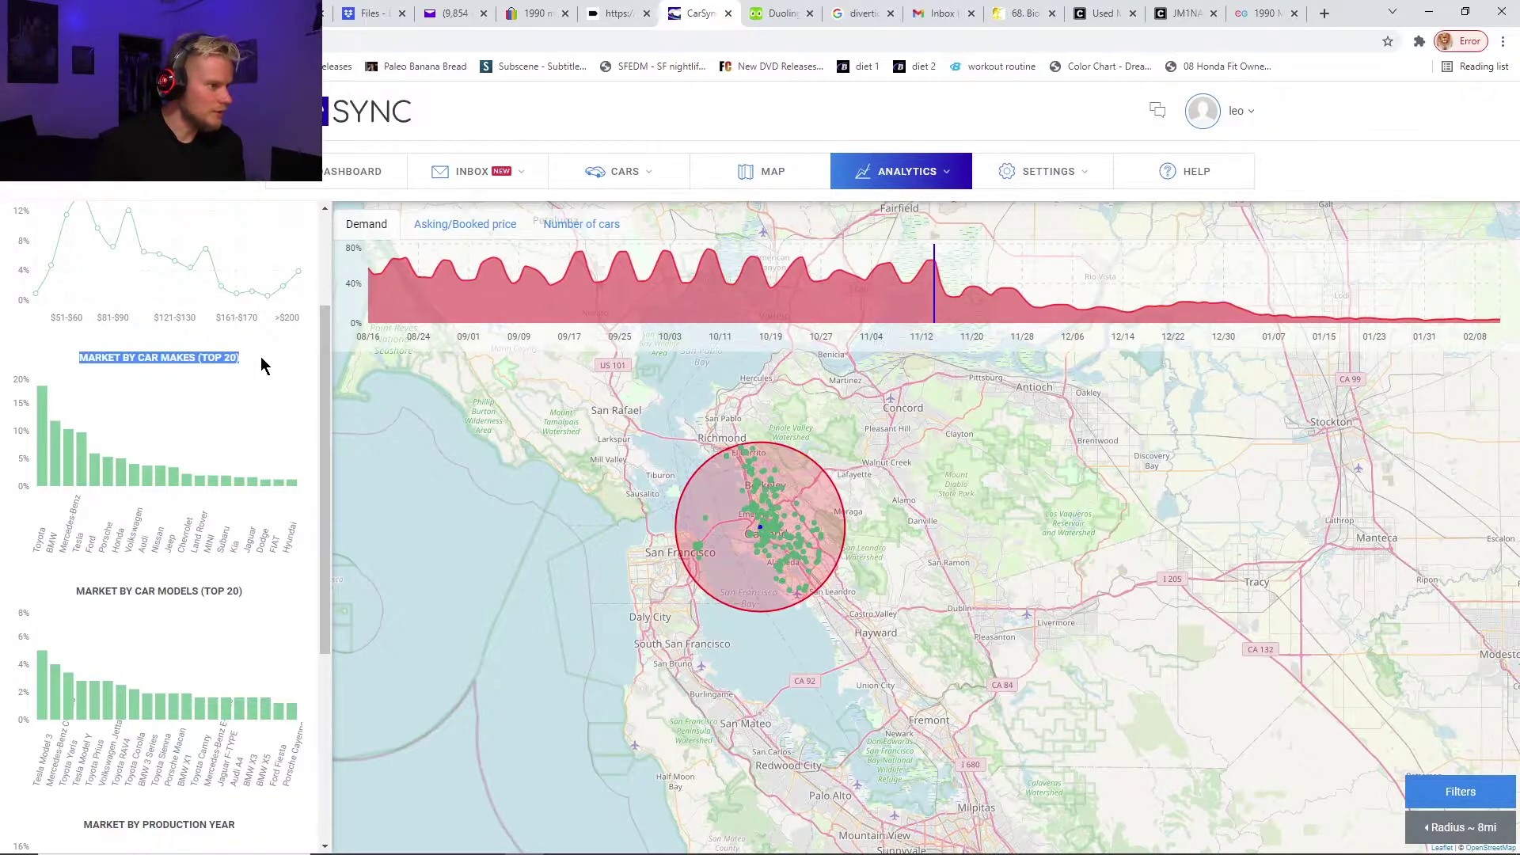
pyautogui.click(283, 348)
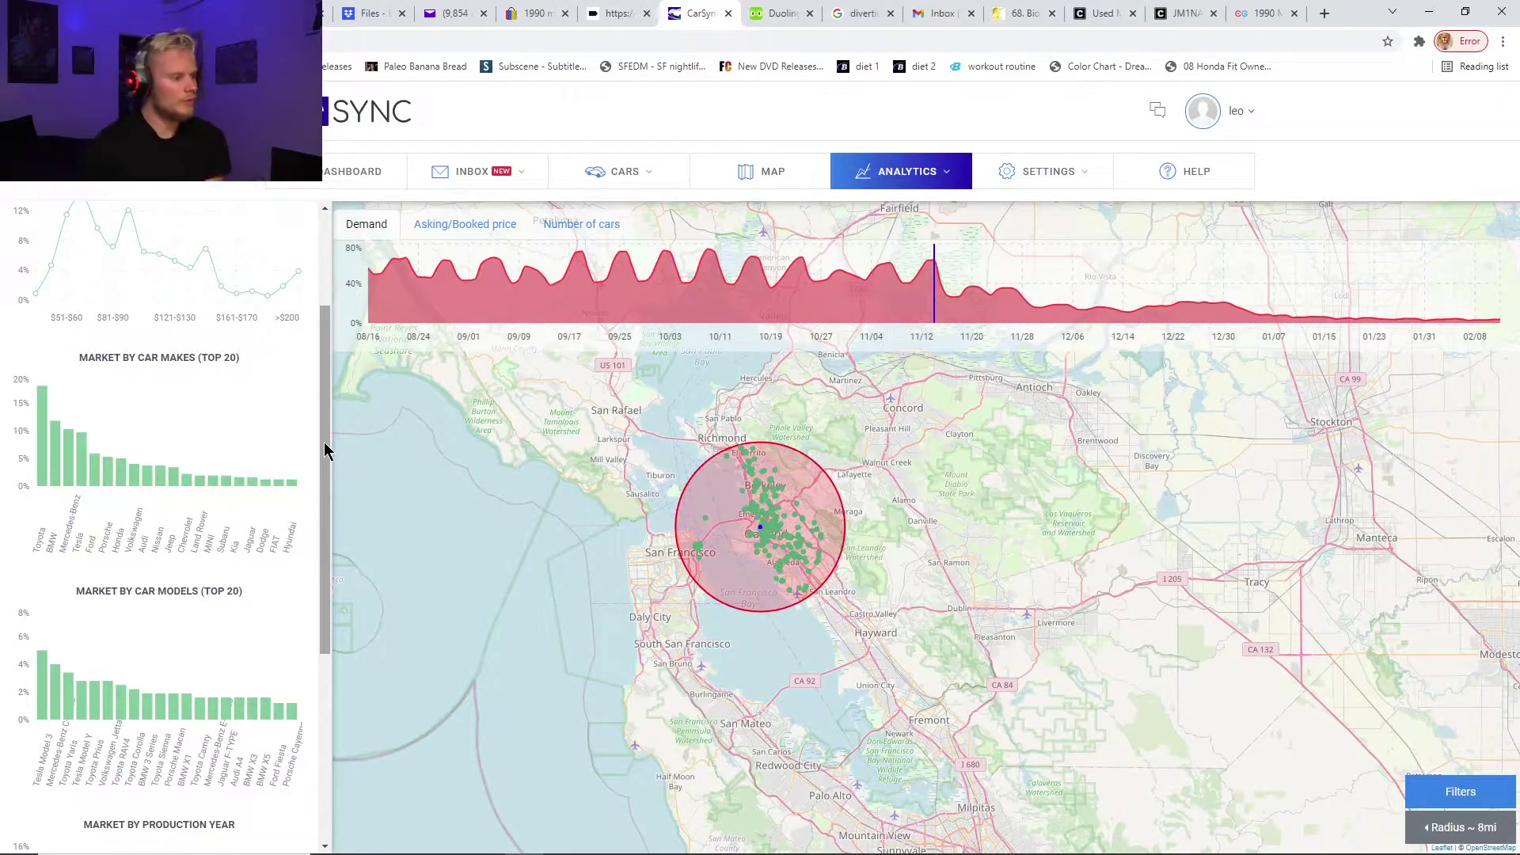
# Examine the market charts by car models, production year and luxury classes.
pyautogui.moveTo(324, 450); pyautogui.dragTo(339, 581)
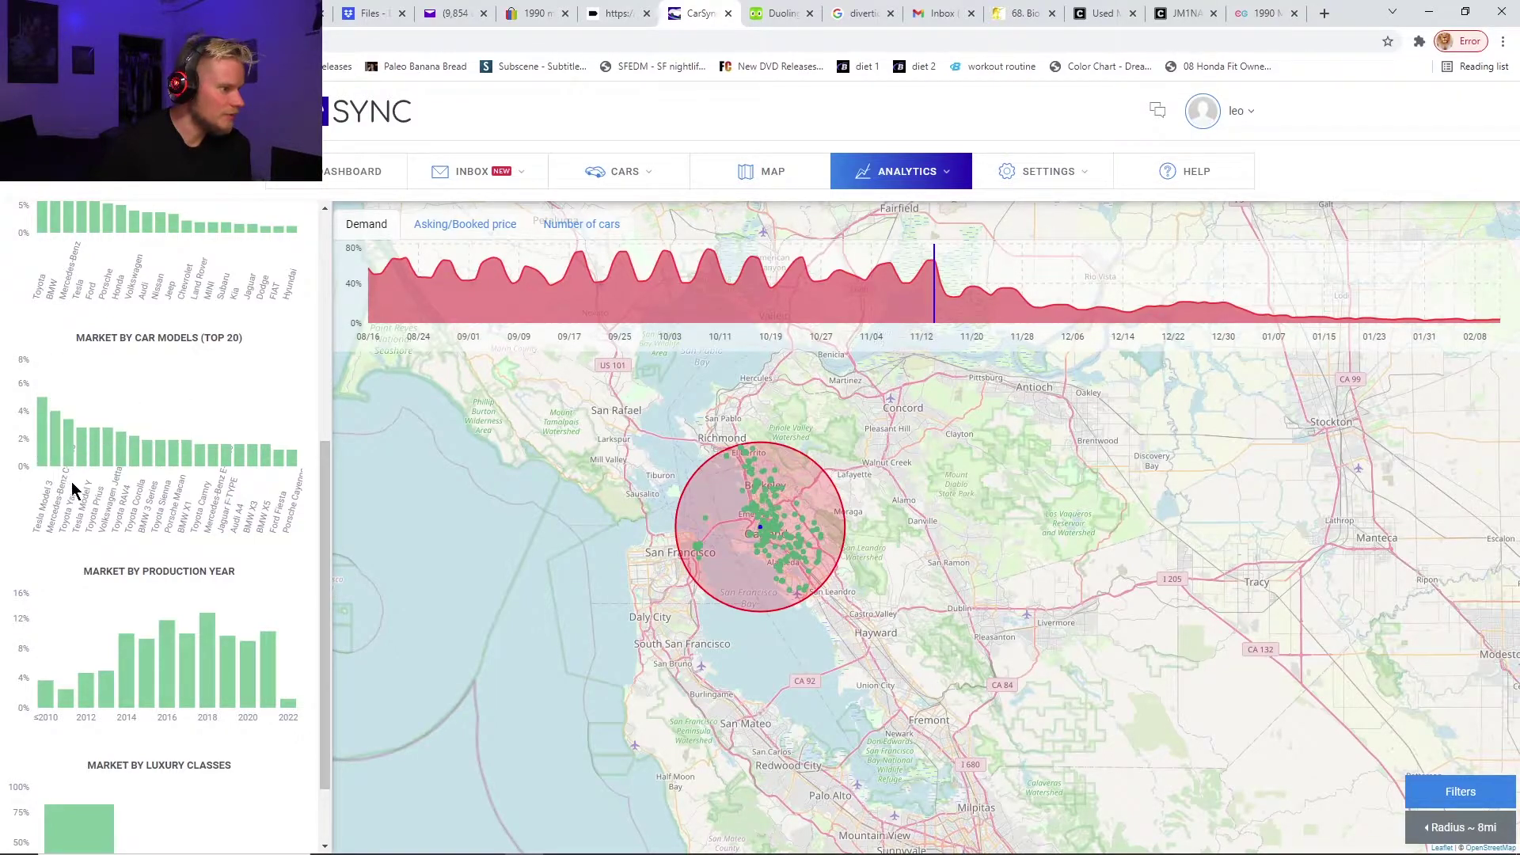
pyautogui.moveTo(79, 467)
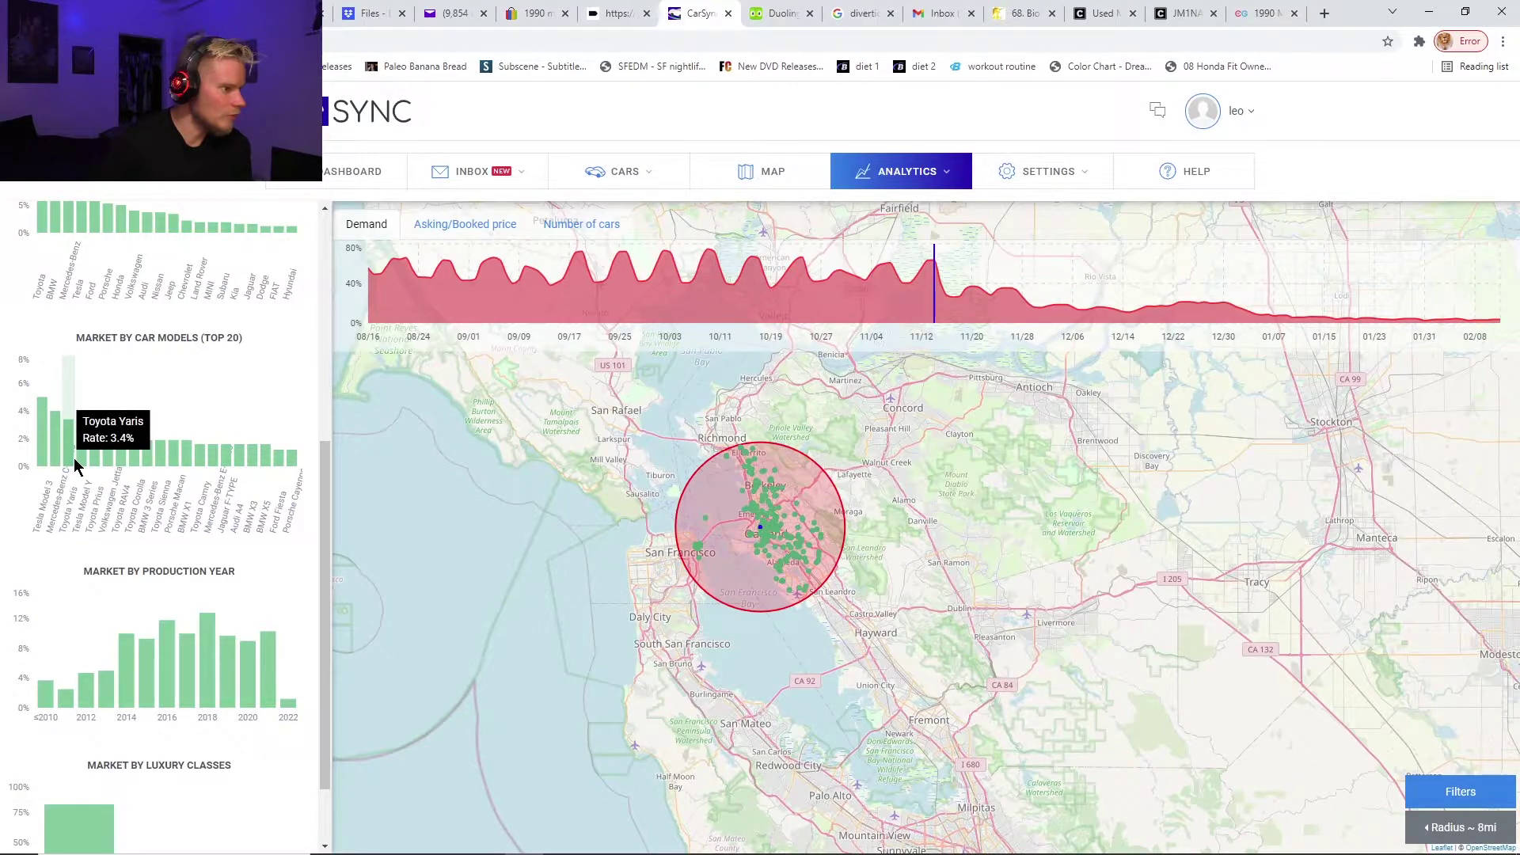
pyautogui.scroll(-1, 292, 514)
pyautogui.moveTo(288, 515)
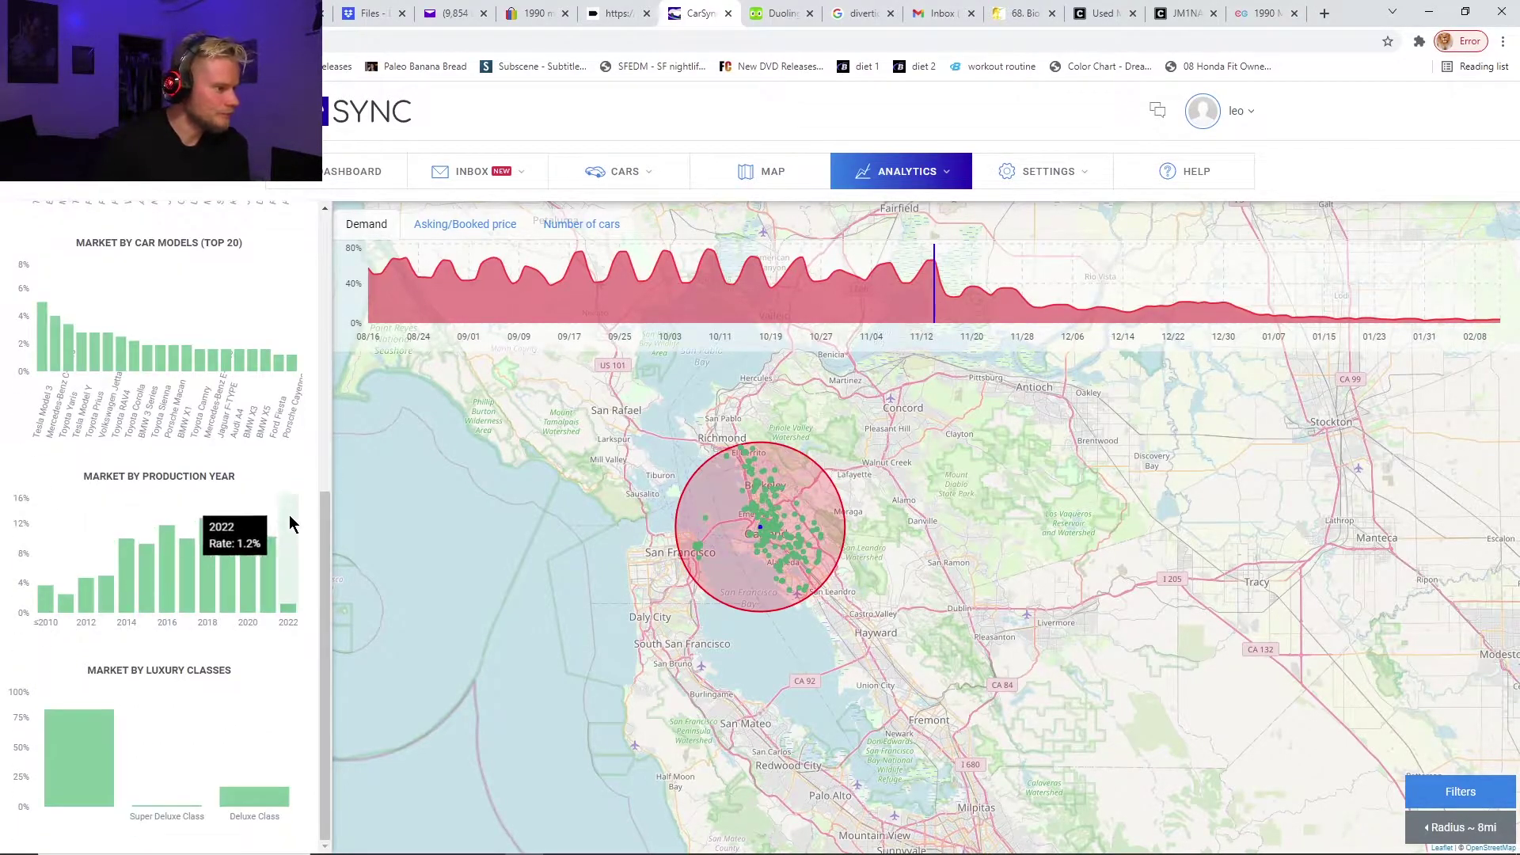
pyautogui.moveTo(166, 622)
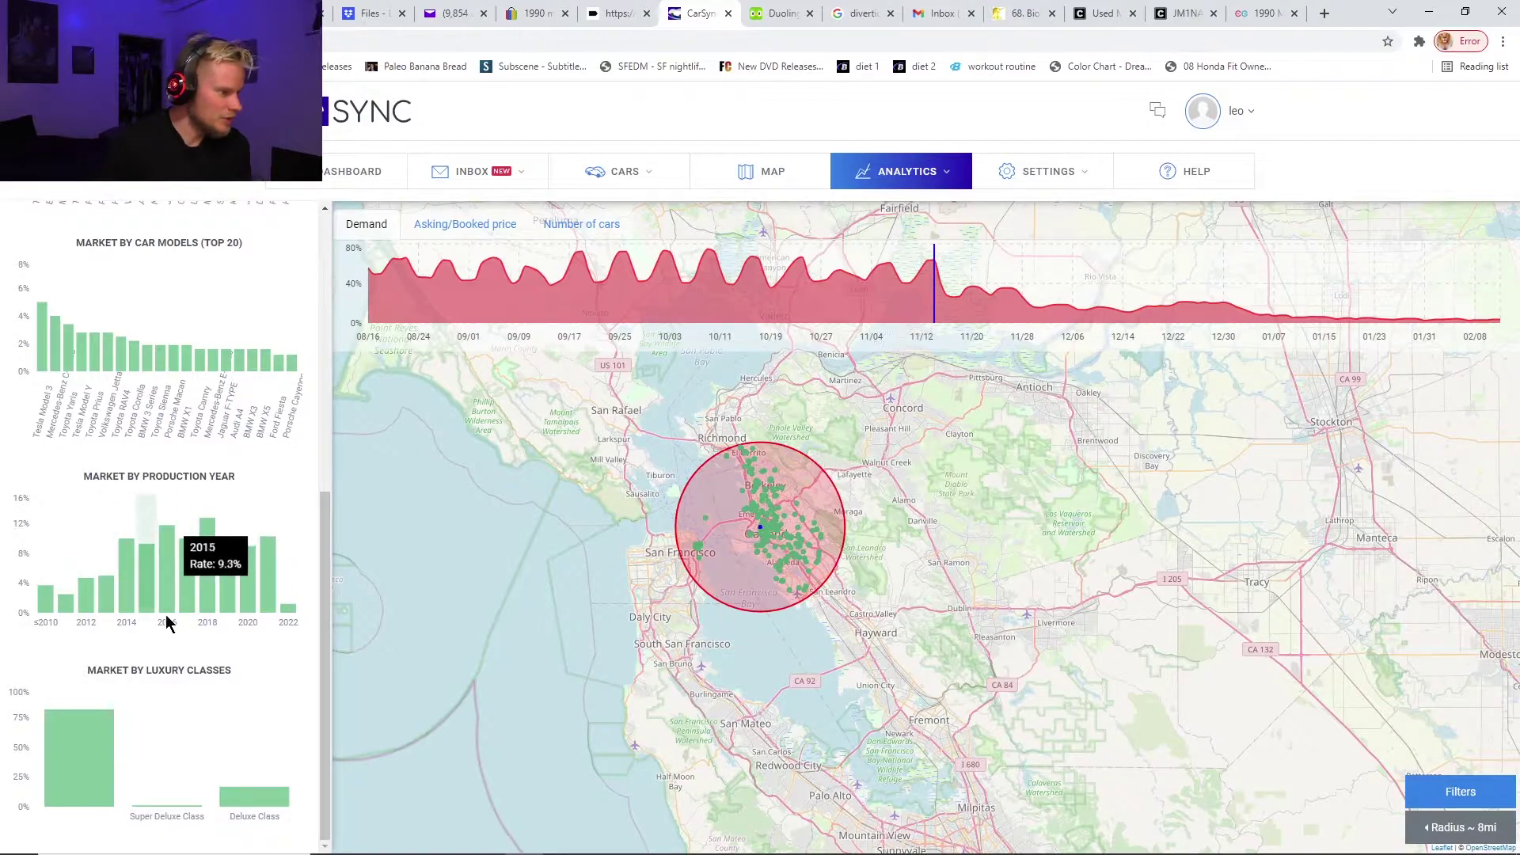
pyautogui.moveTo(94, 719)
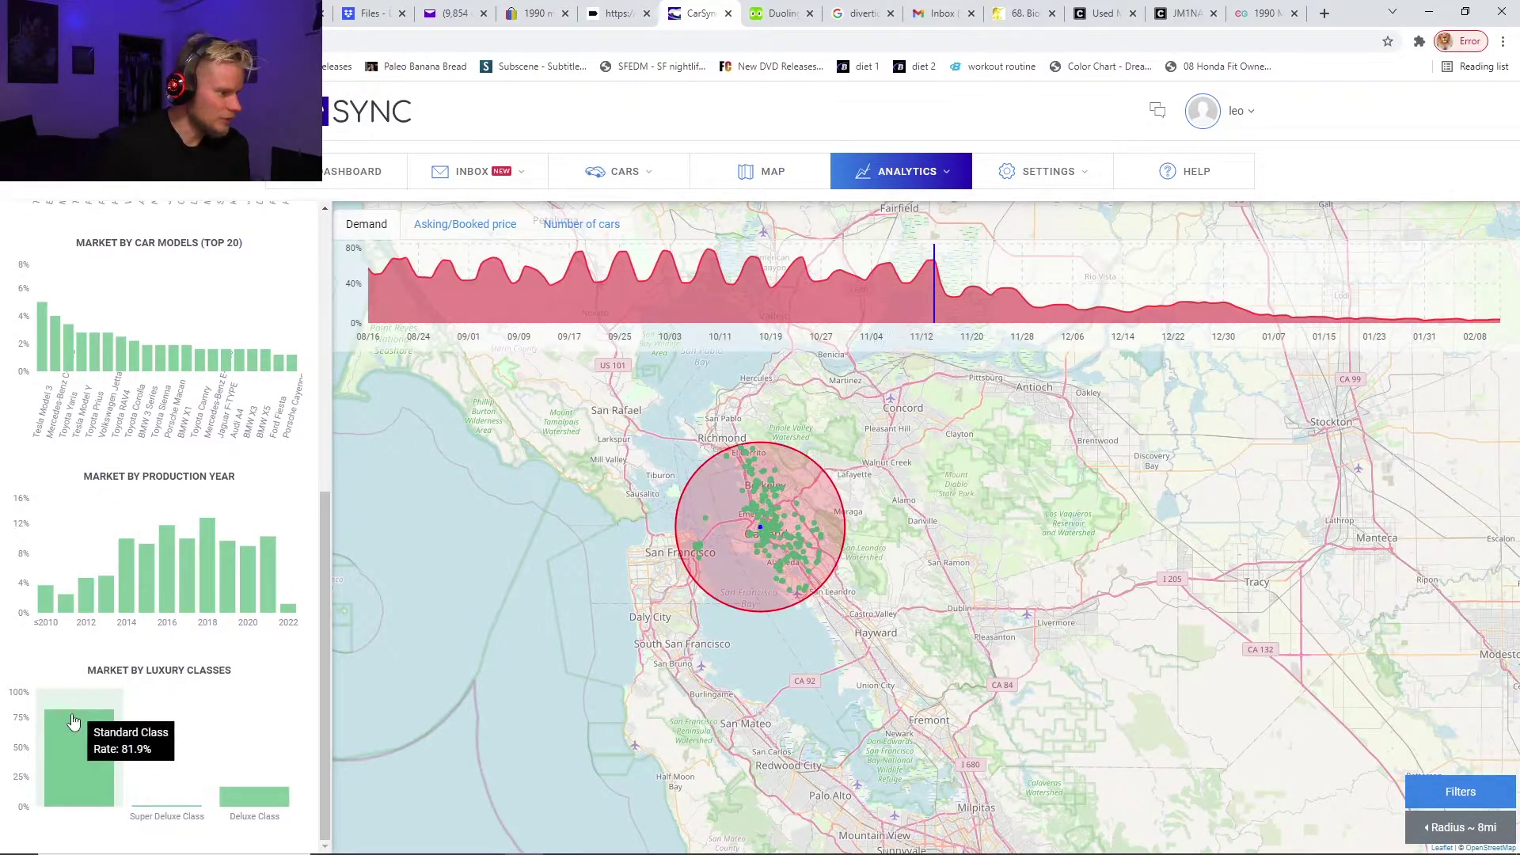
# View the area's Asking/Booked price history and its Number of cars history in the chart above the map.
pyautogui.scroll(5, 64, 732)
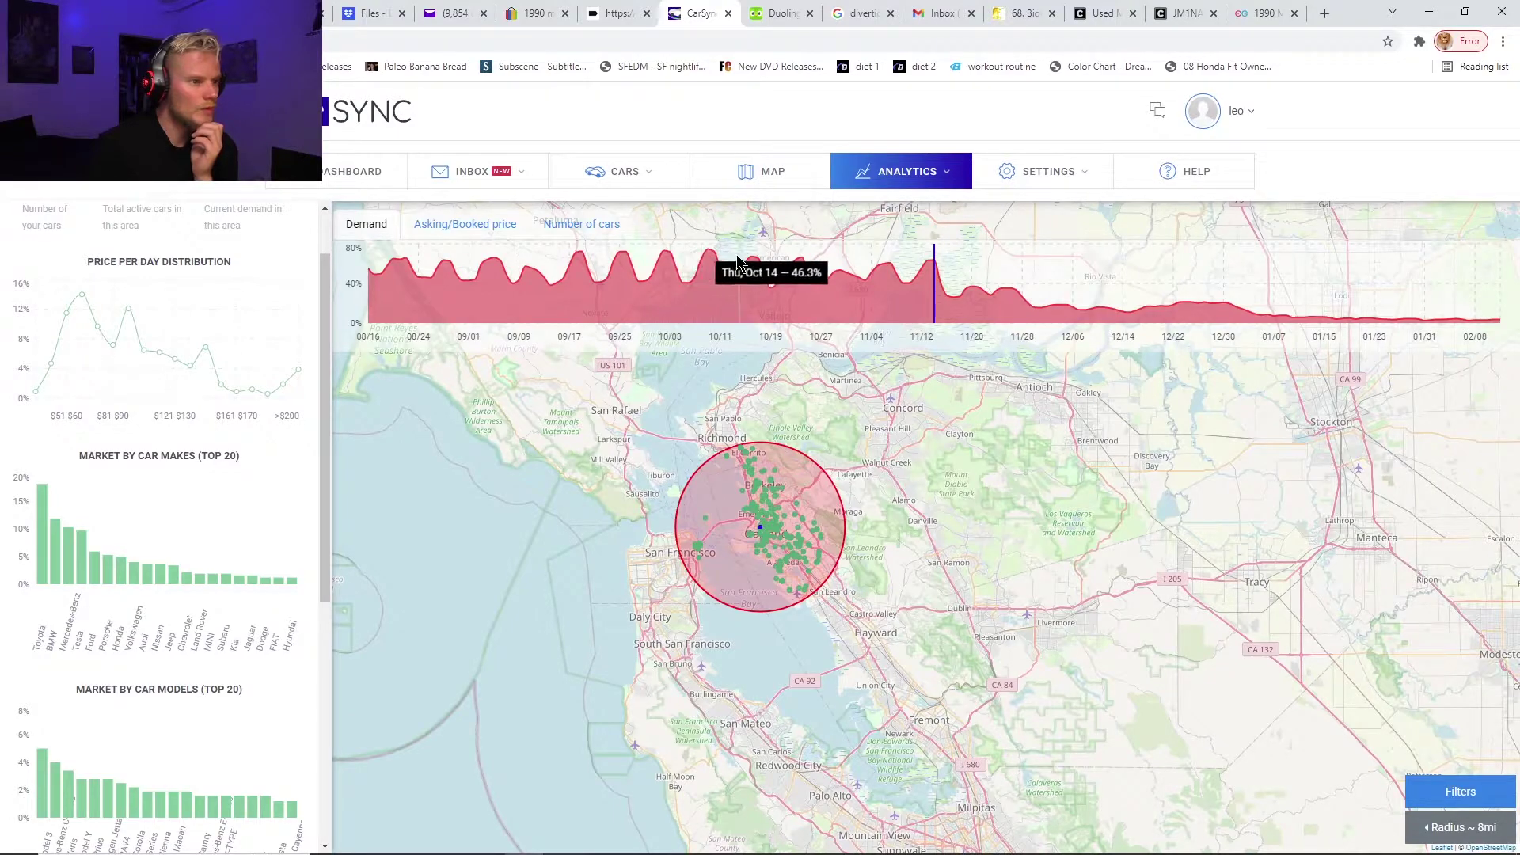
pyautogui.click(482, 225)
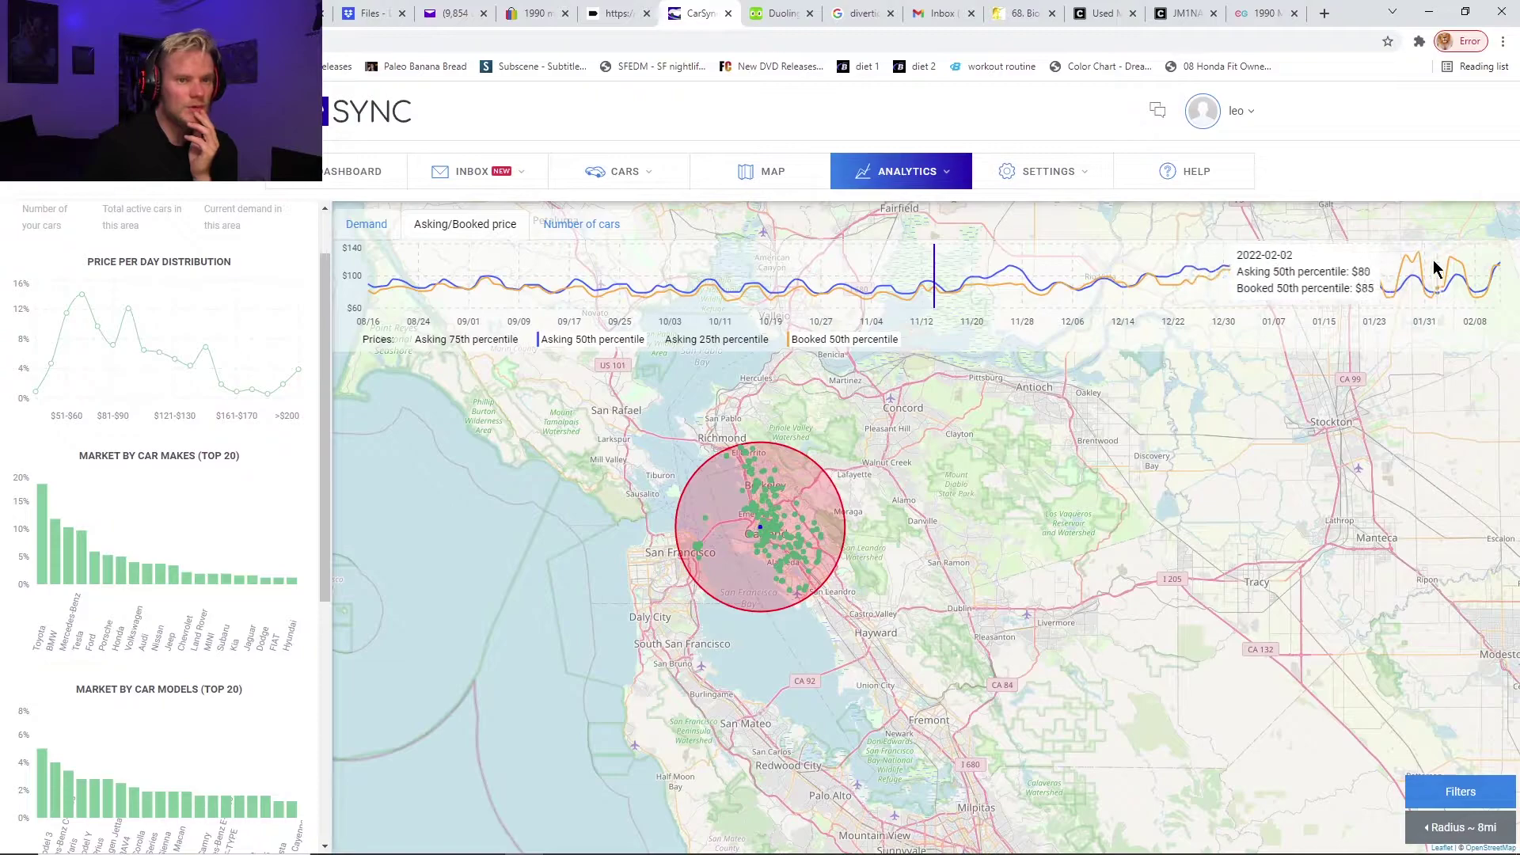
pyautogui.click(589, 226)
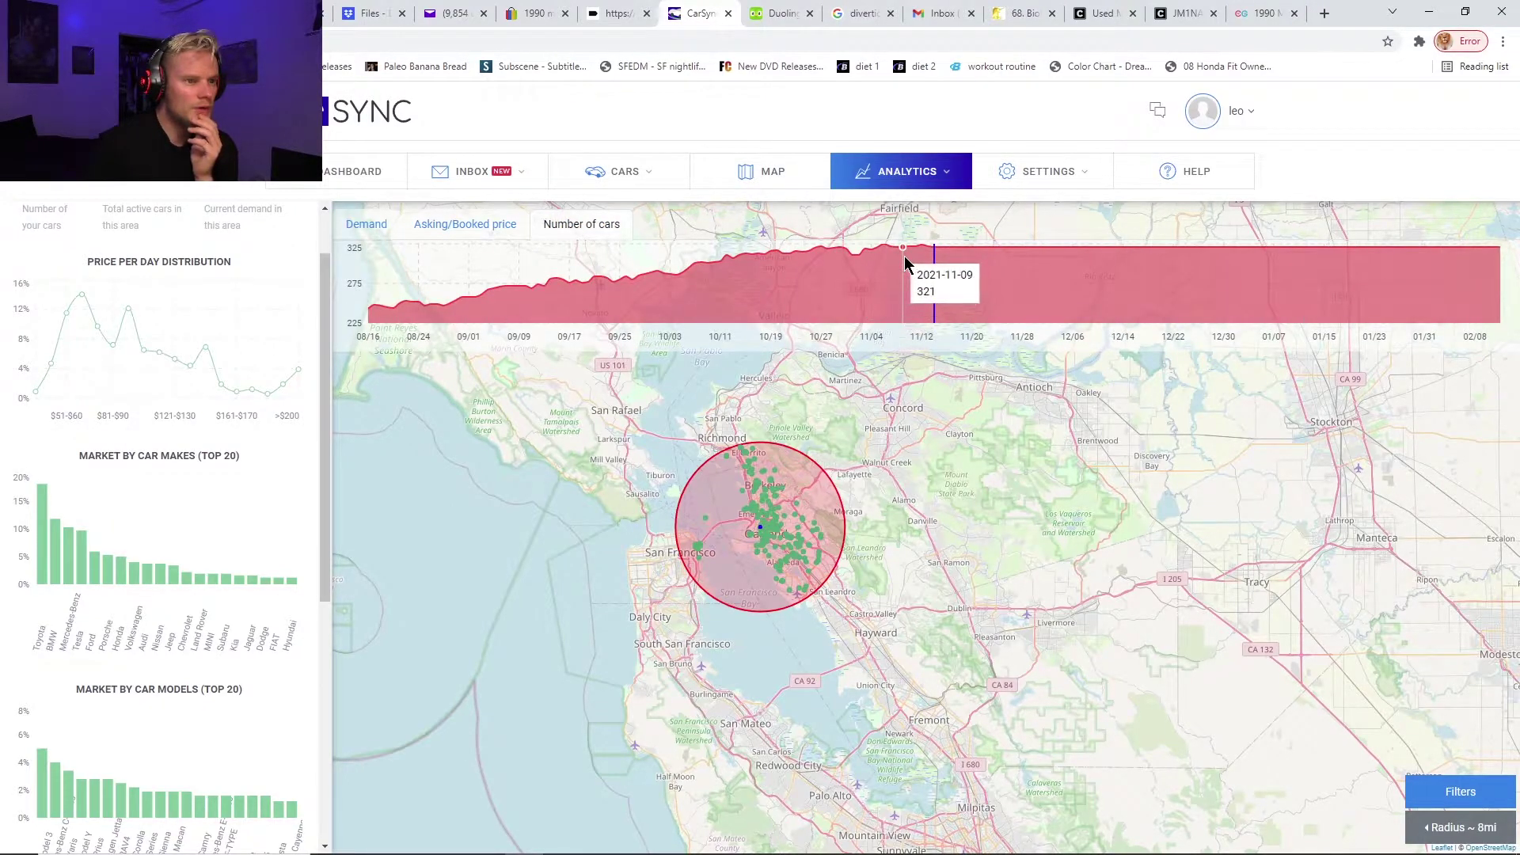
# Open the Car Metrics analytics and look over the utilization and revenue summaries of the first cars.
pyautogui.moveTo(935, 168)
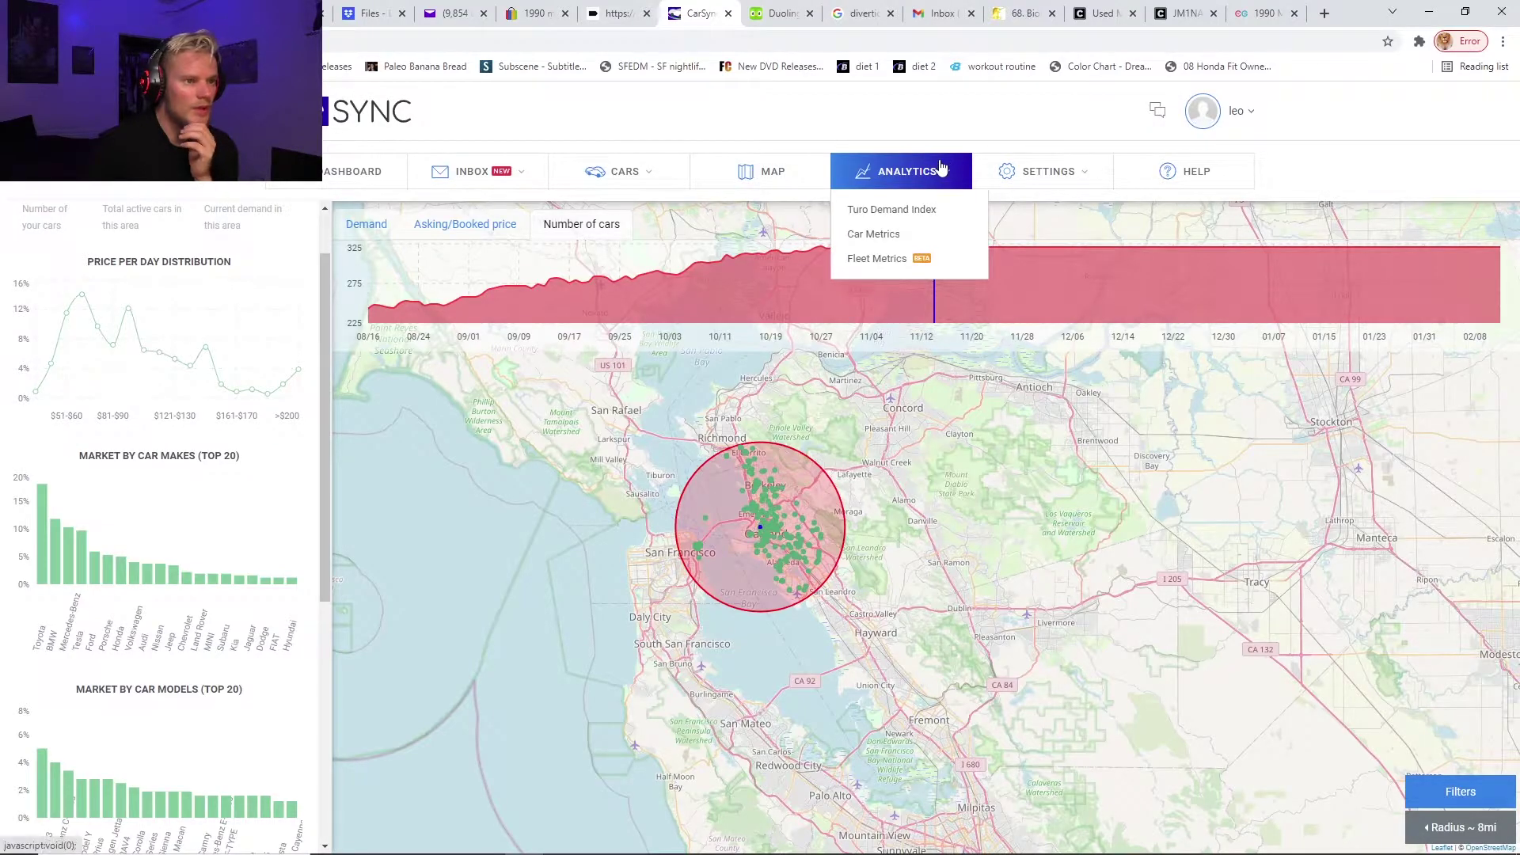
pyautogui.click(871, 235)
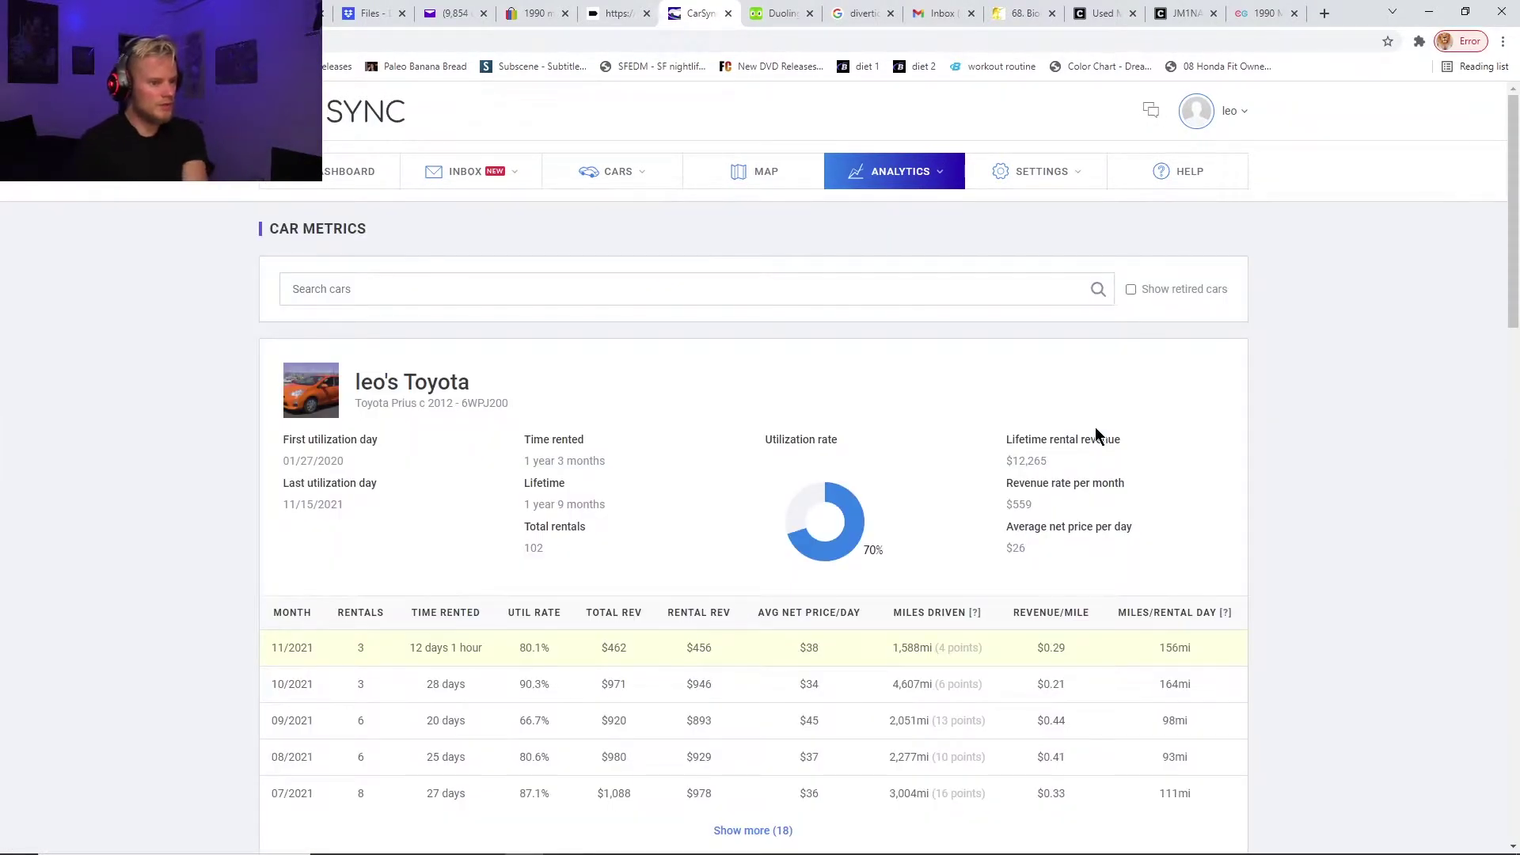
pyautogui.scroll(-14, 1243, 448)
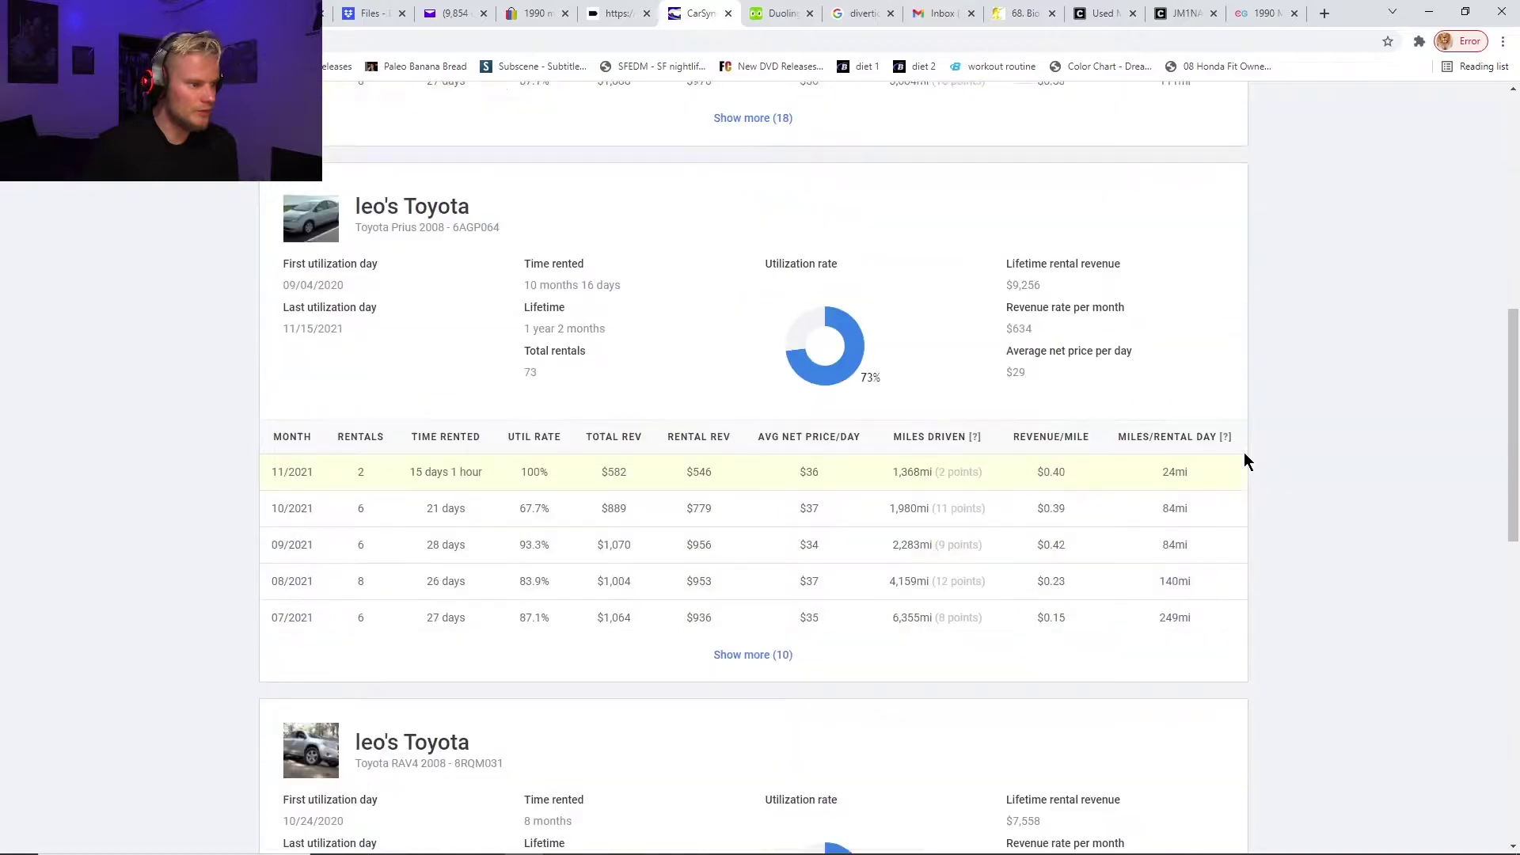
pyautogui.scroll(9, 1246, 459)
pyautogui.scroll(2, 1246, 460)
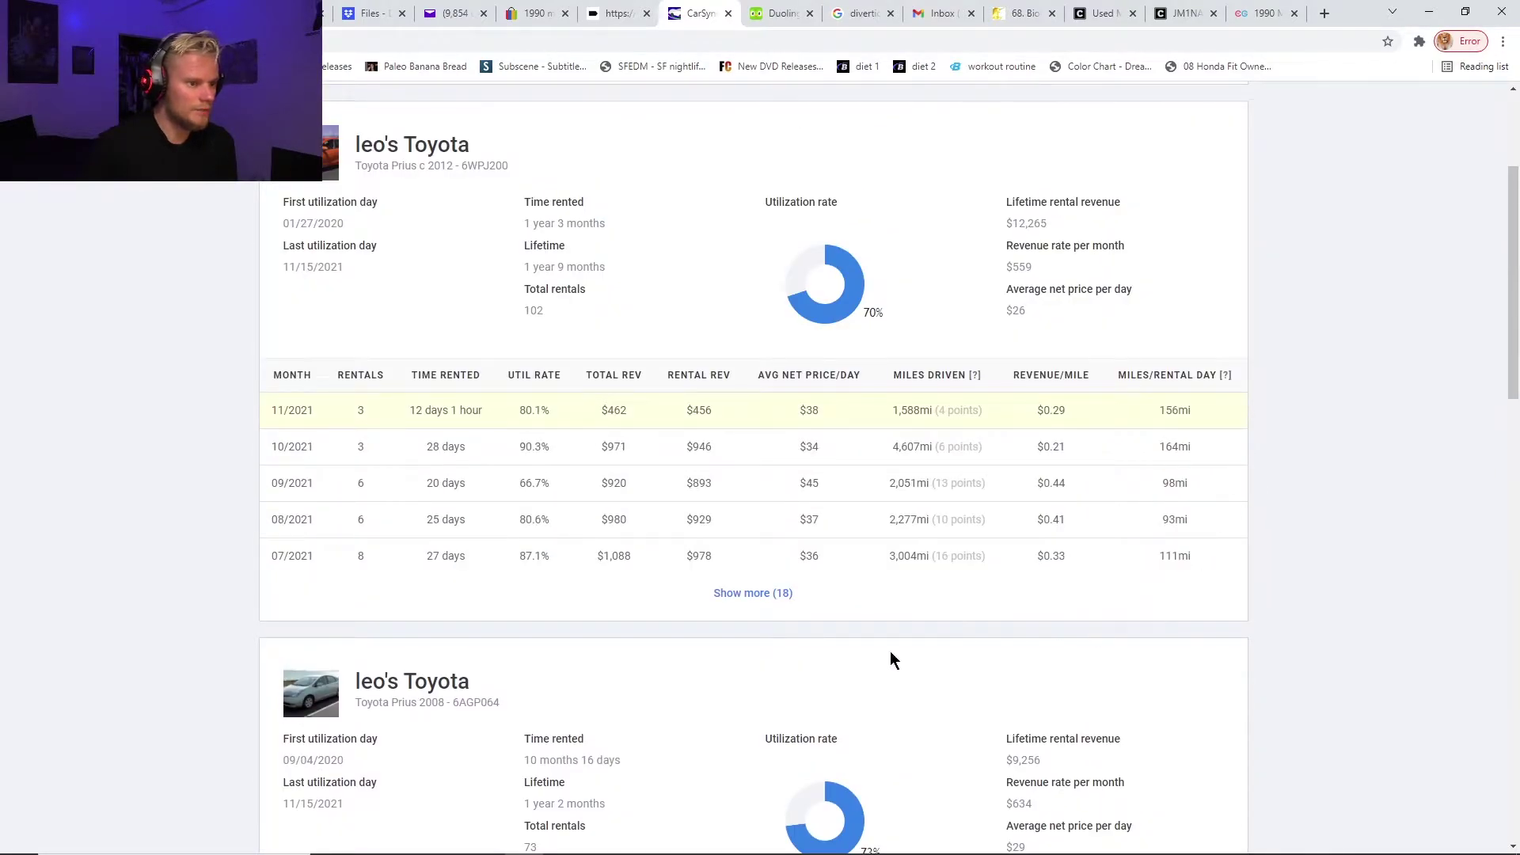
# Expand the full monthly history of the Toyota Prius c 2012 and review its rows back to 01/2020.
pyautogui.click(760, 594)
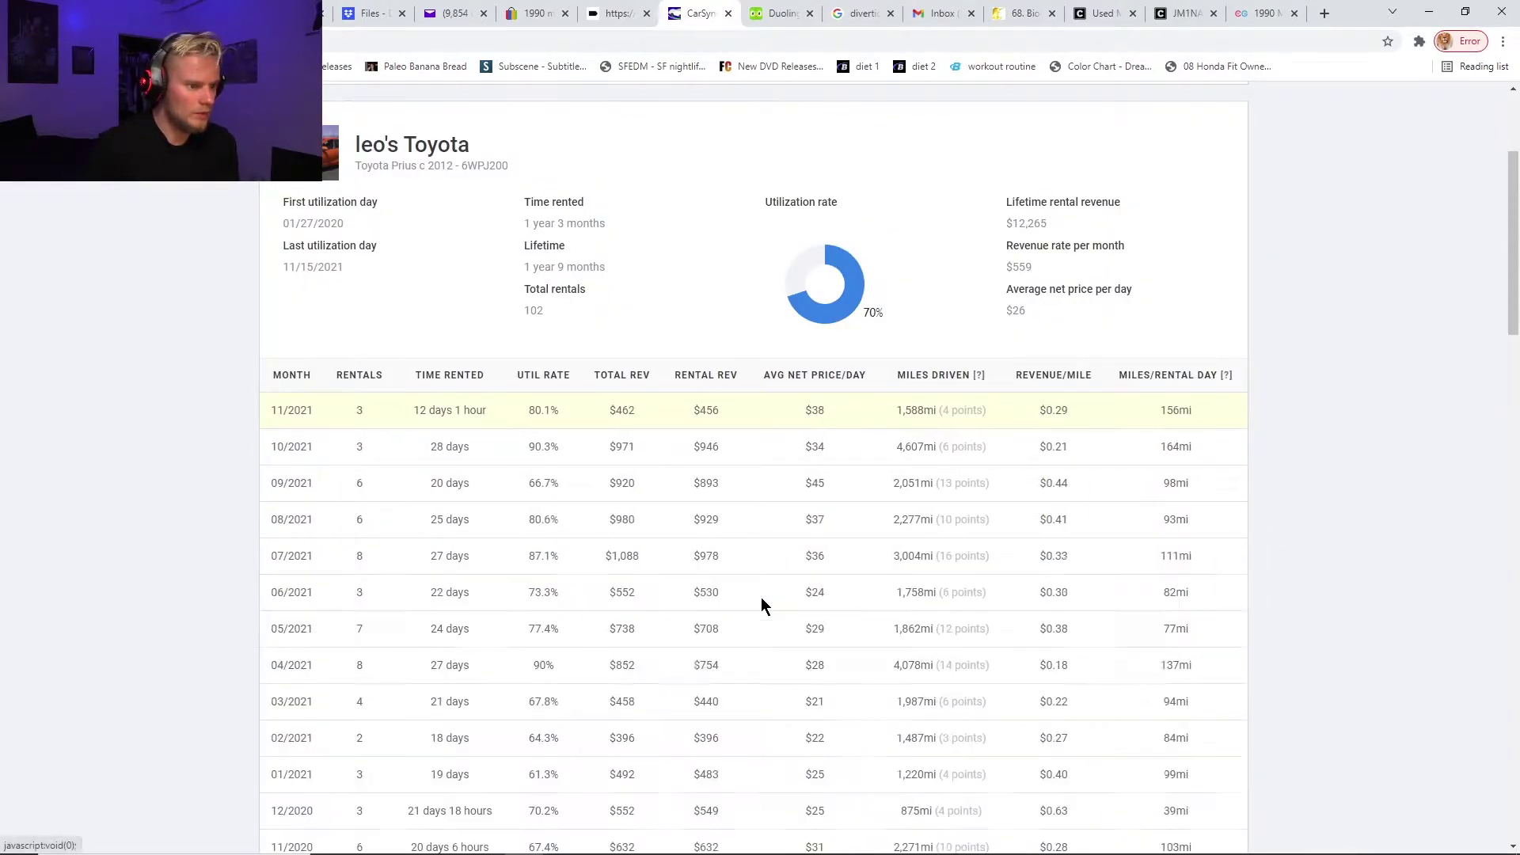
pyautogui.scroll(-7, 1000, 608)
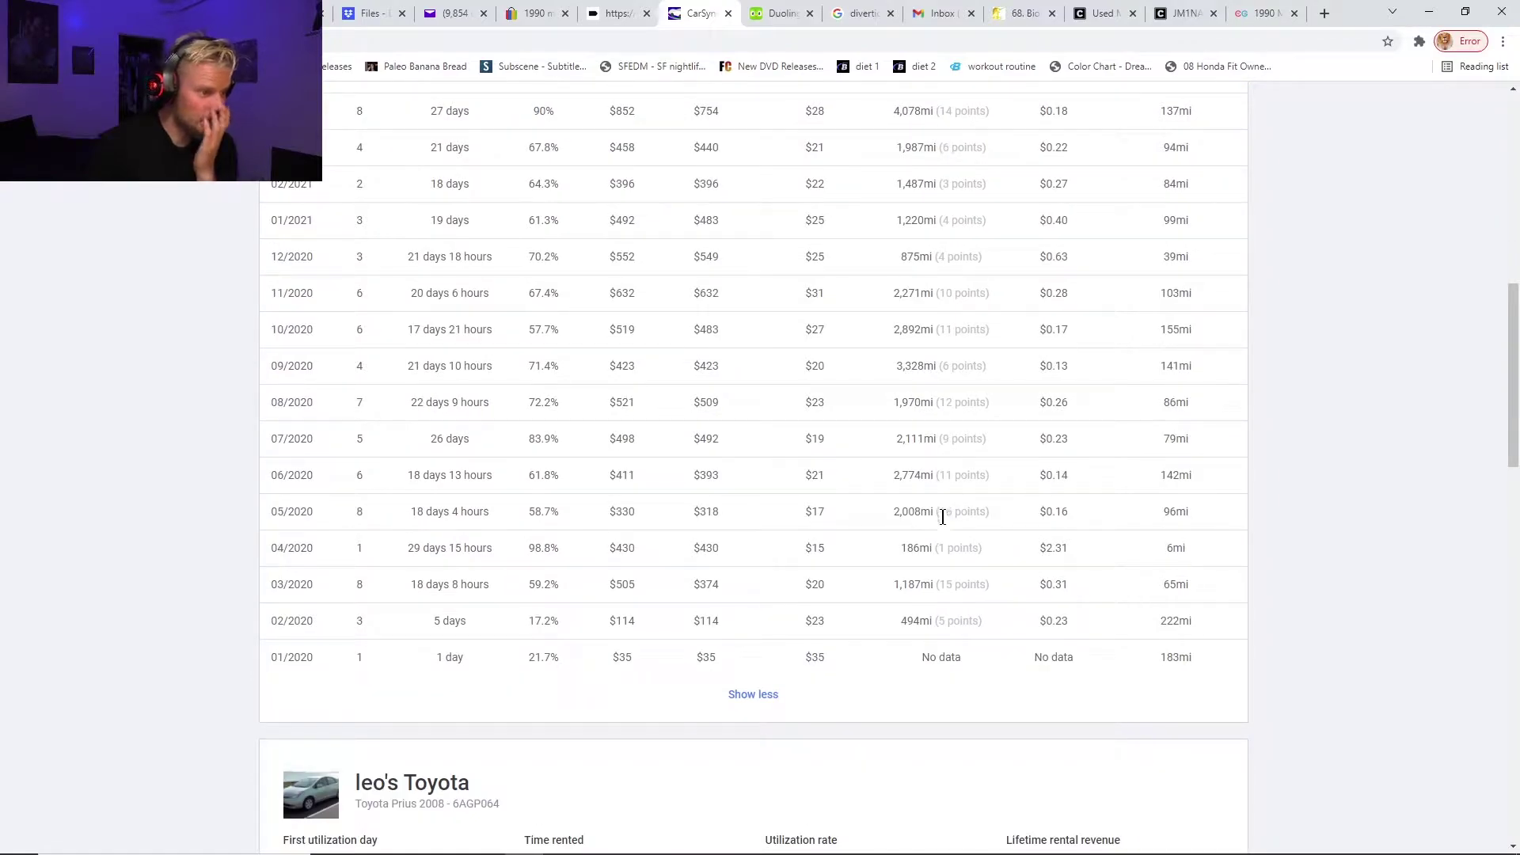
pyautogui.scroll(8, 933, 533)
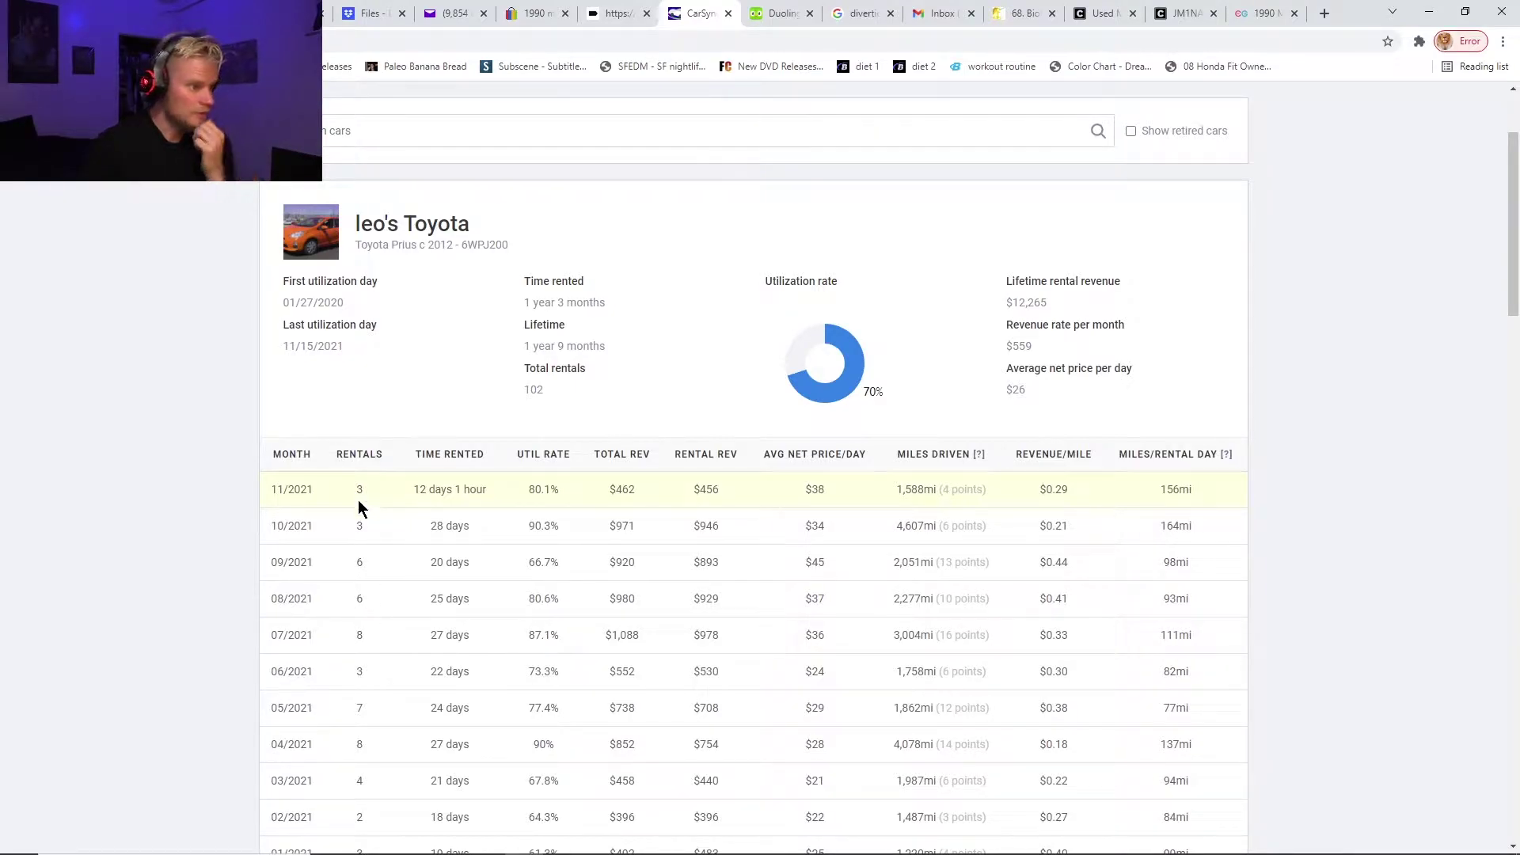
pyautogui.scroll(-3, 365, 594)
pyautogui.scroll(4, 366, 590)
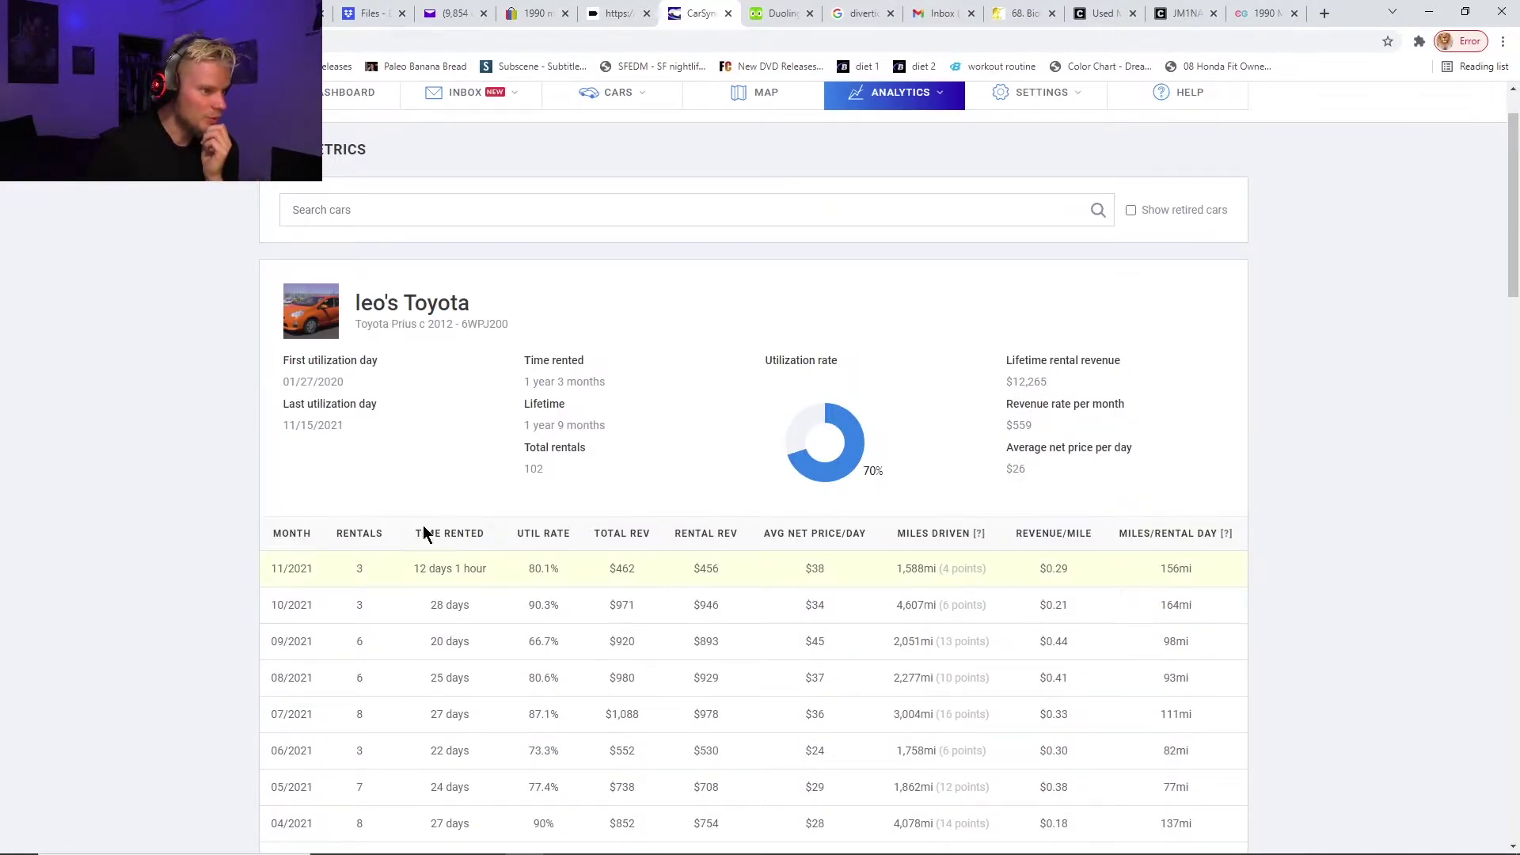
# Examine the Time Rented, Rental Rev and Miles Driven columns in the Toyota Prius c 2012's monthly table.
pyautogui.moveTo(415, 532); pyautogui.dragTo(499, 535)
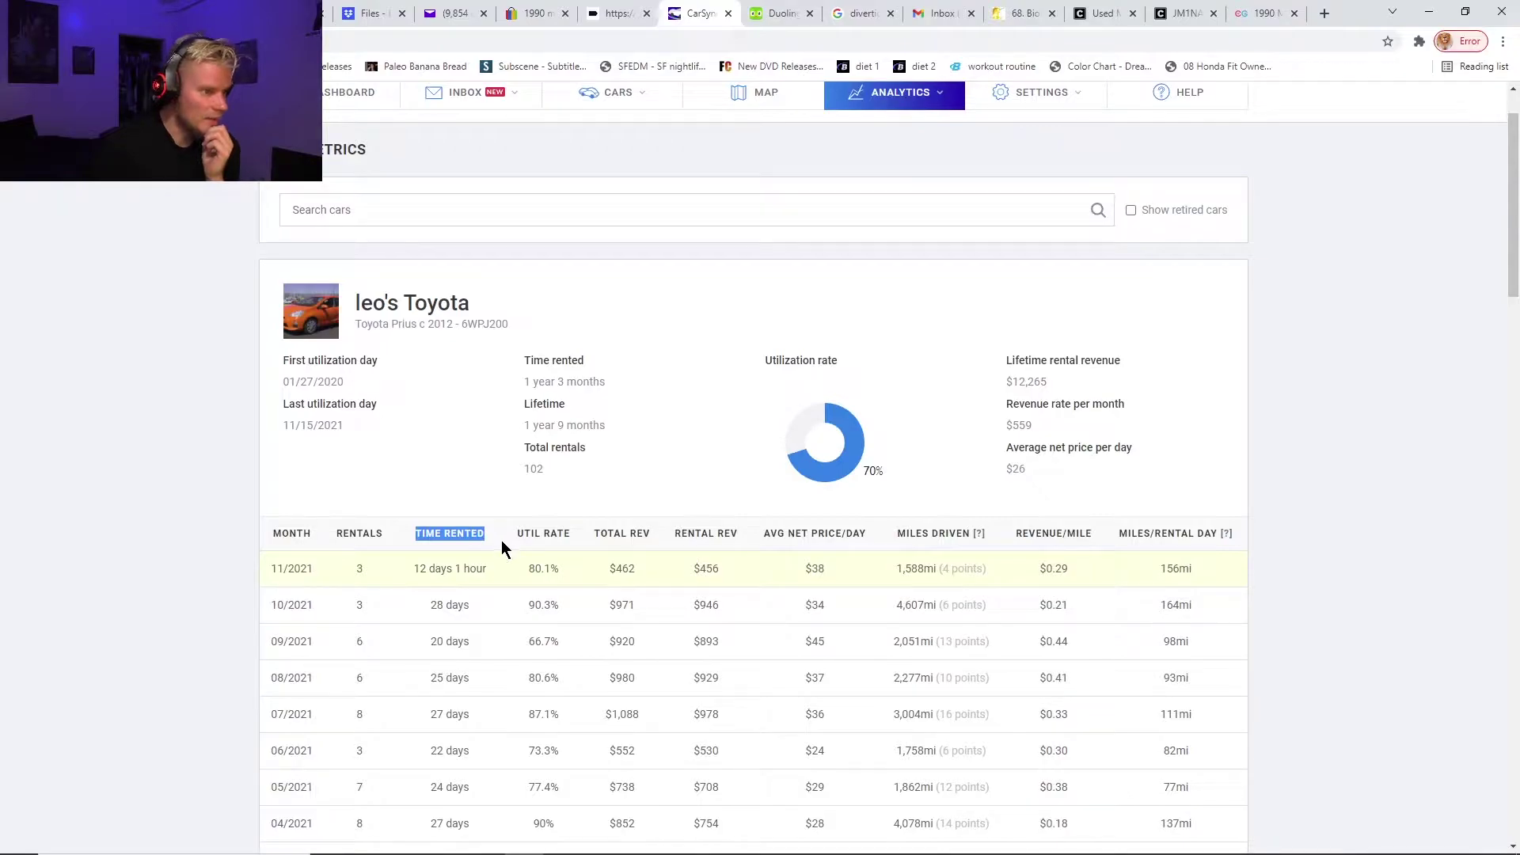
pyautogui.click(499, 537)
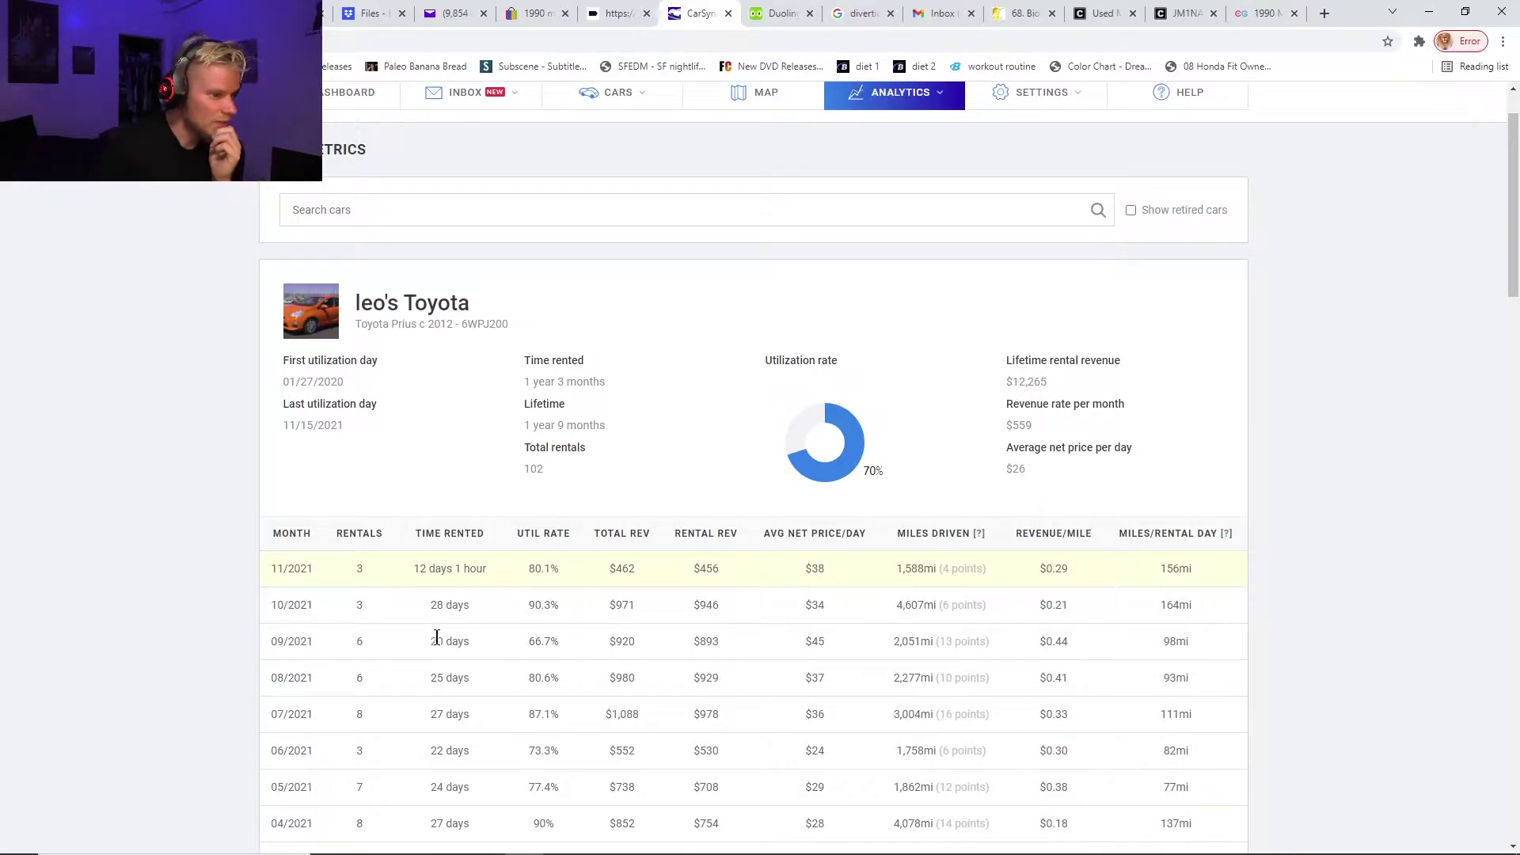
pyautogui.click(509, 641)
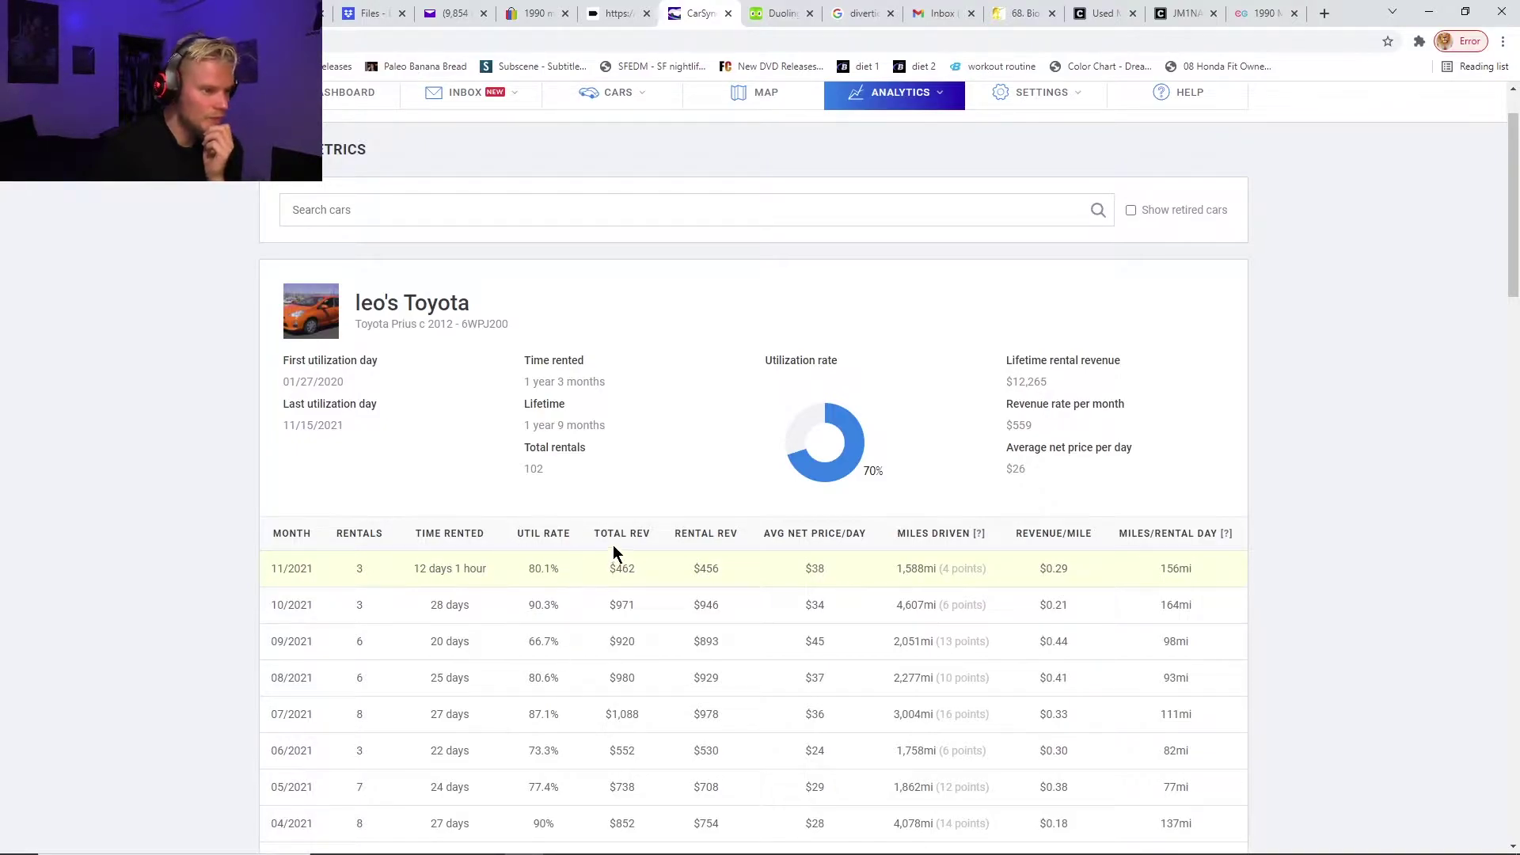
pyautogui.moveTo(672, 532); pyautogui.dragTo(740, 532)
pyautogui.click(672, 524)
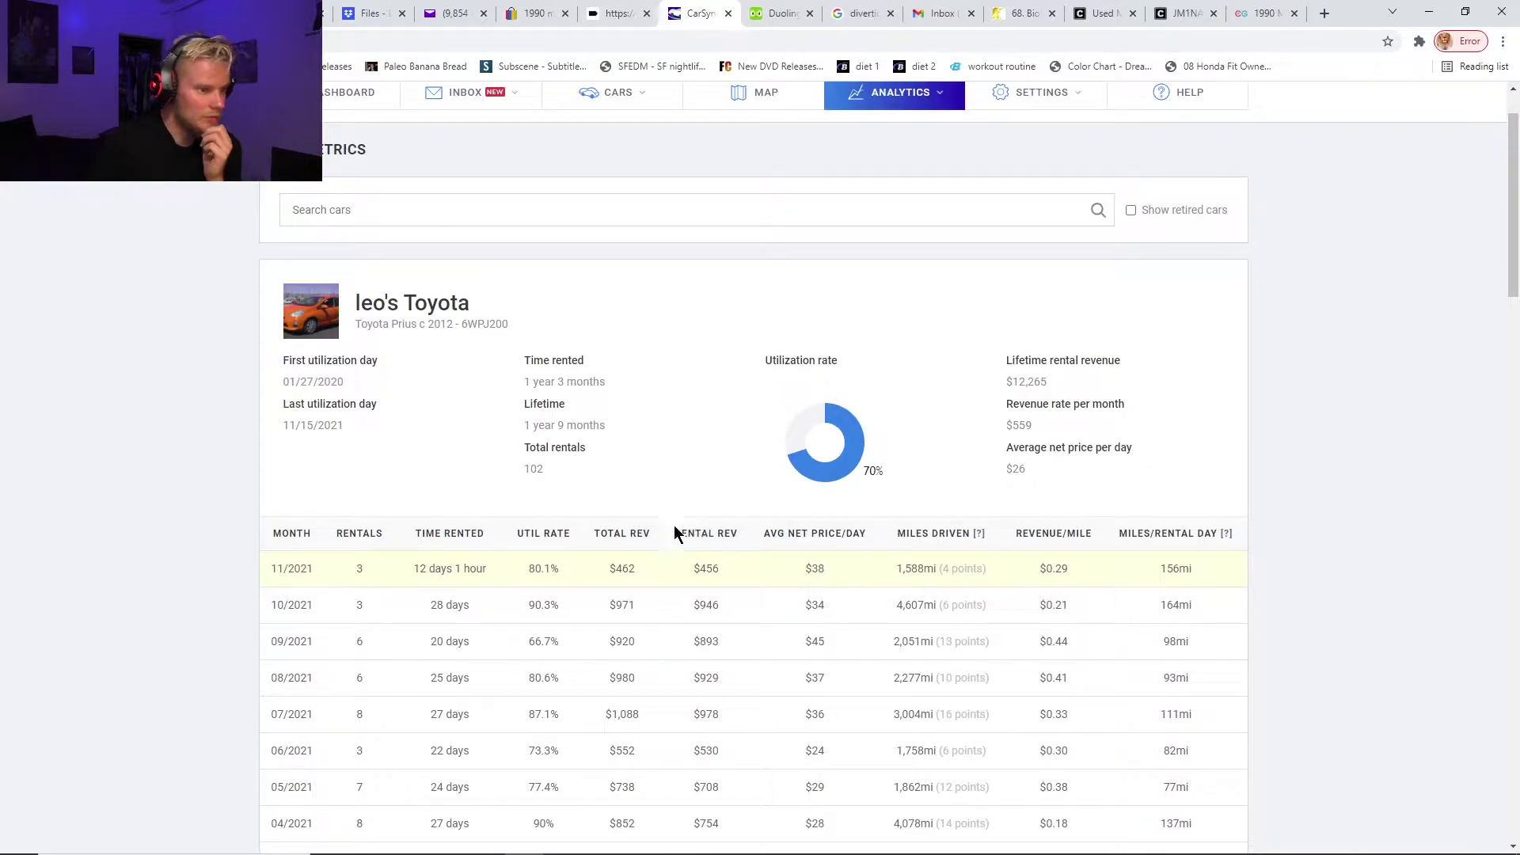
pyautogui.click(693, 473)
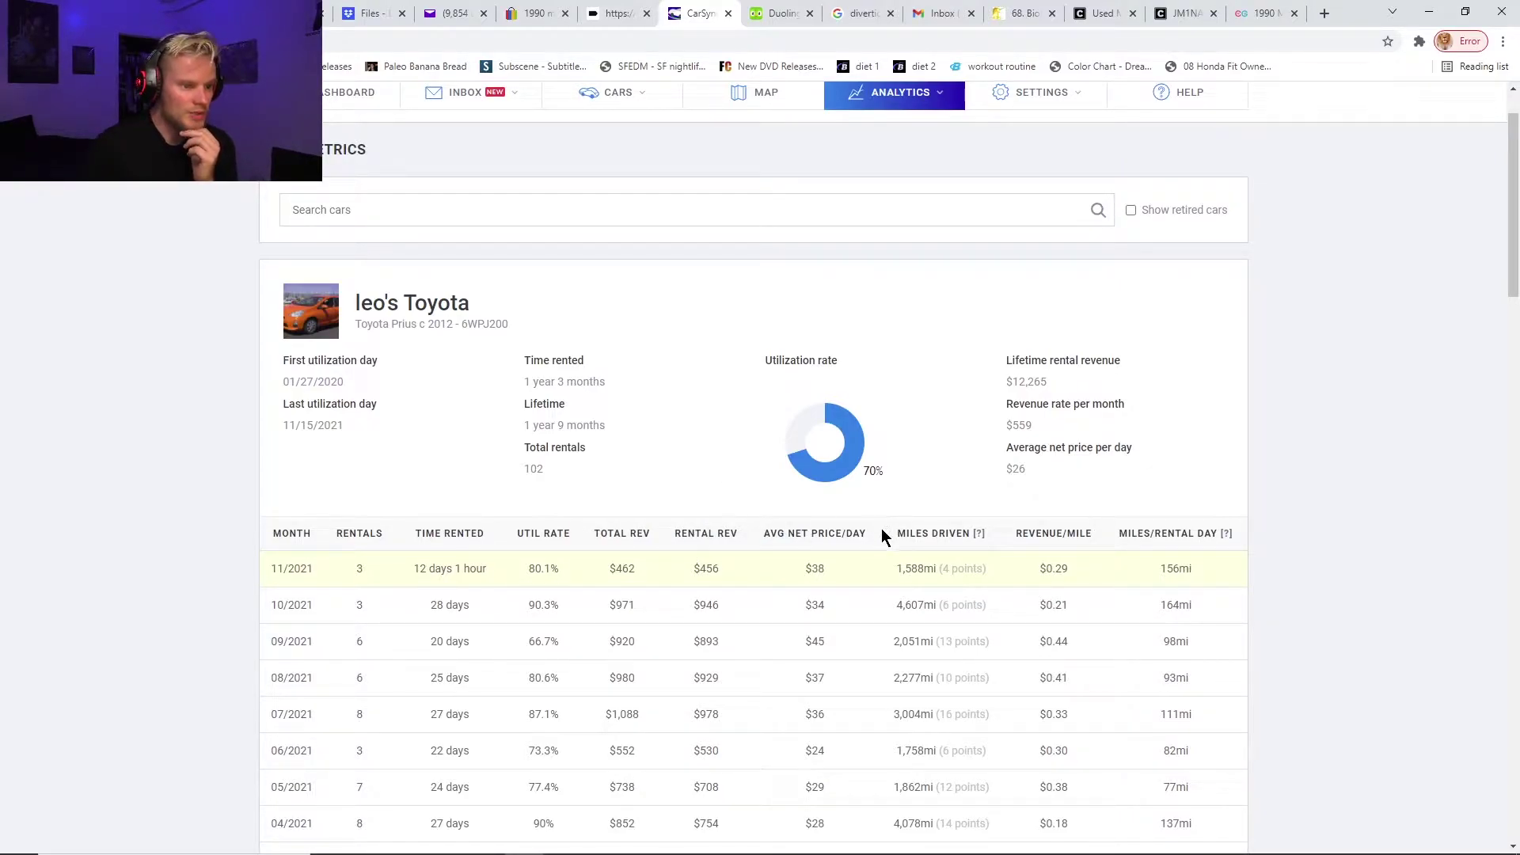
pyautogui.moveTo(901, 531); pyautogui.dragTo(986, 533)
pyautogui.click(980, 482)
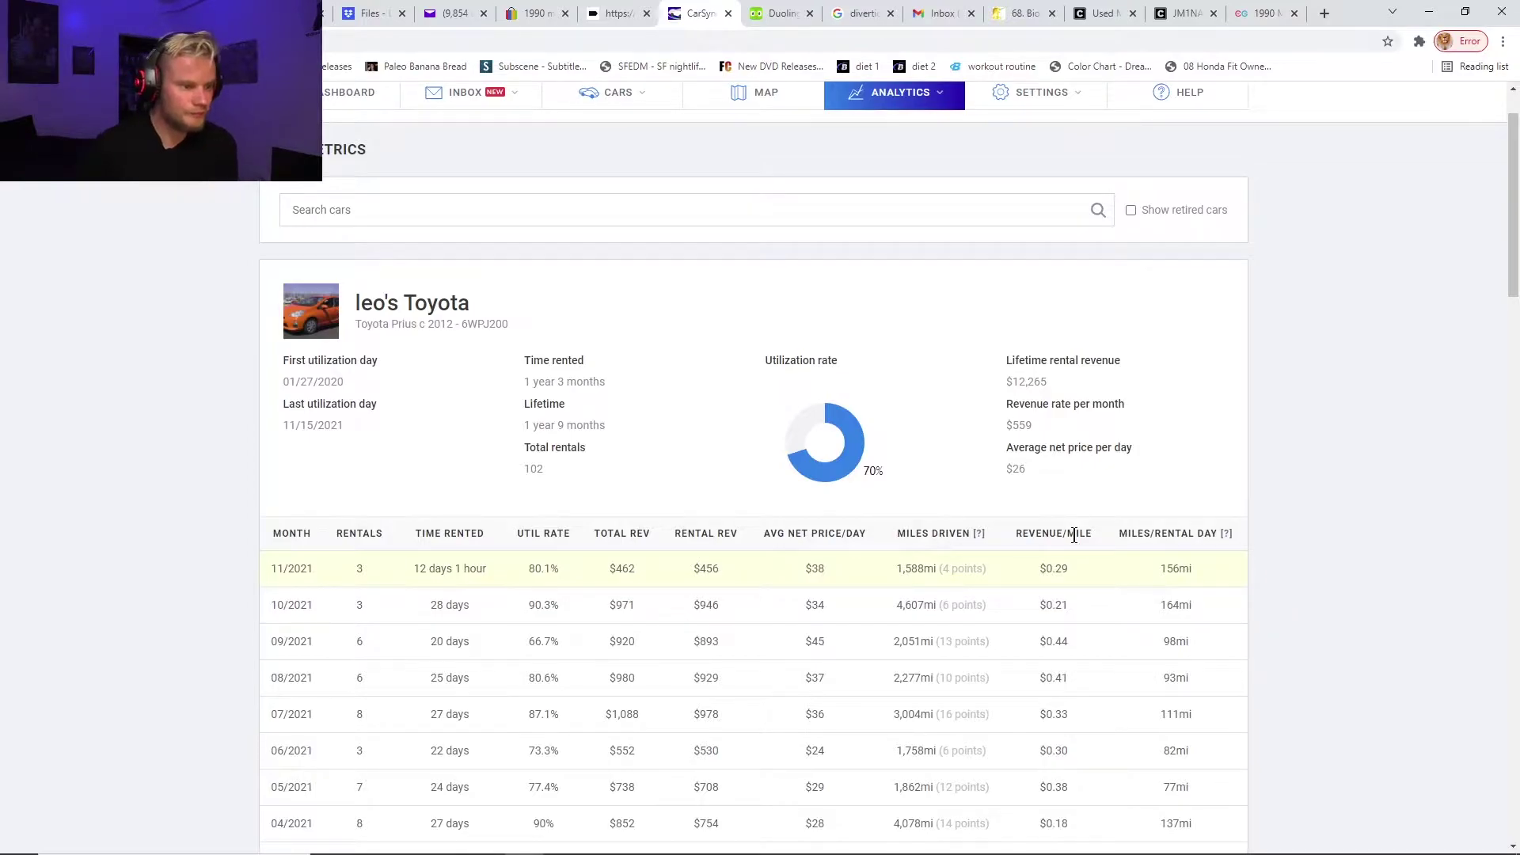
# Review the metrics of the remaining cars, down to the Toyota Prius 2009.
pyautogui.scroll(-20, 1099, 486)
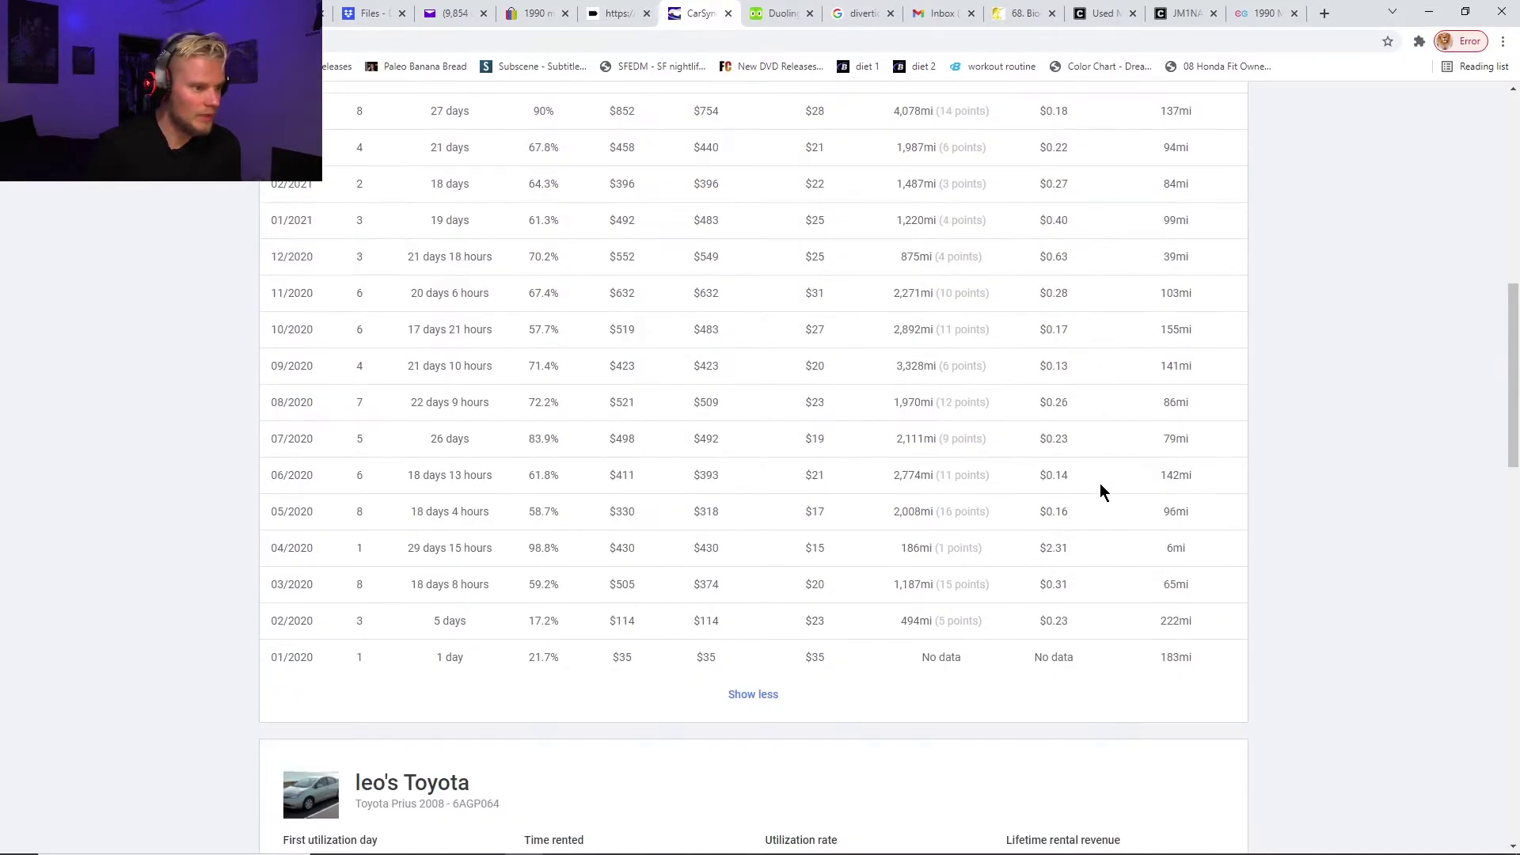
pyautogui.scroll(4, 1099, 491)
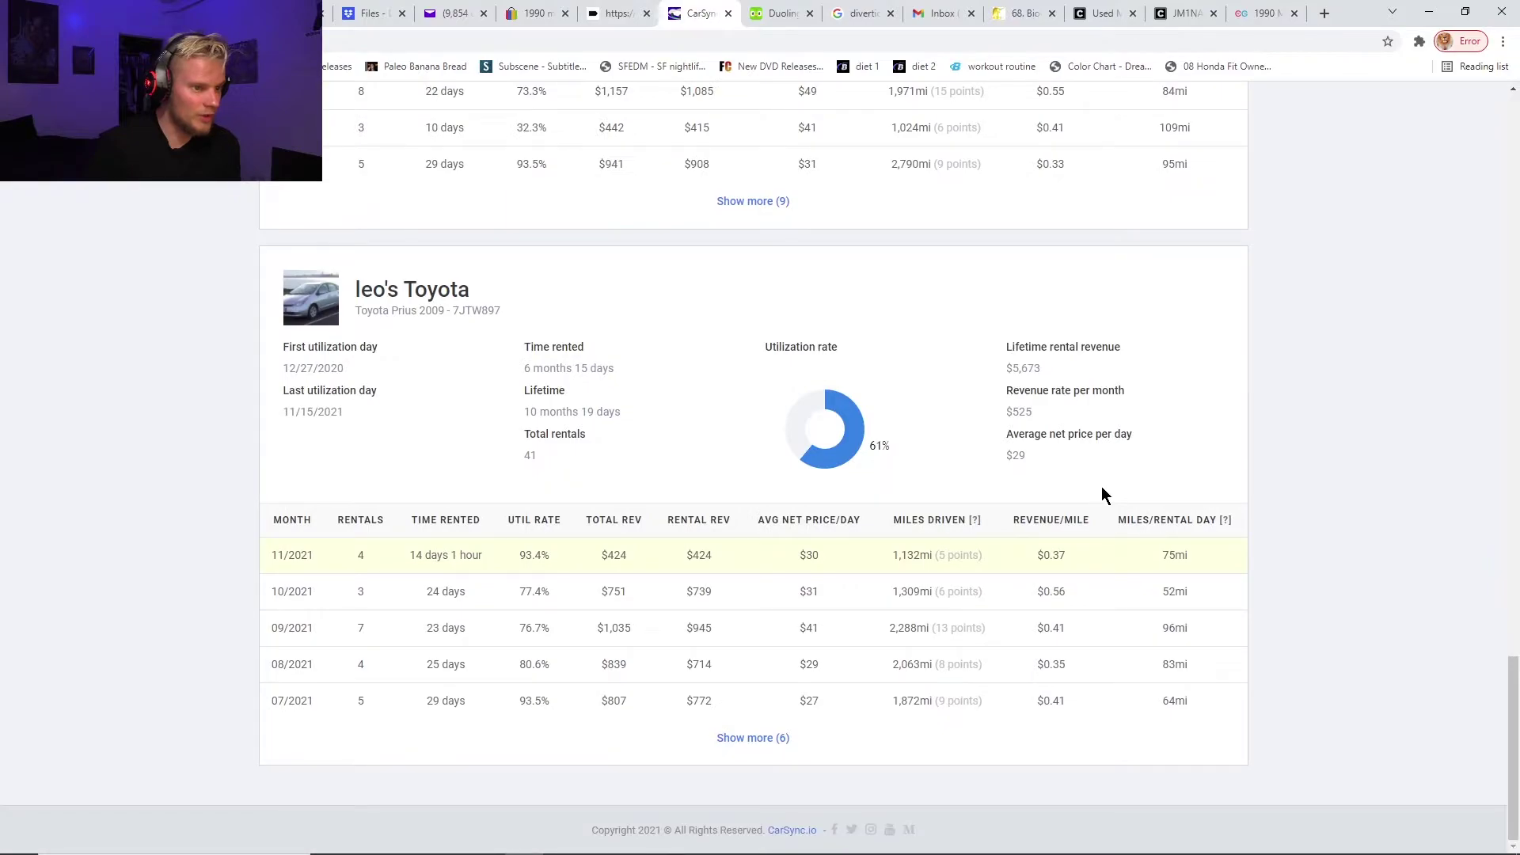
# Return to the Toyota Prius c 2012's summary in Car Metrics and examine its utilization rate.
pyautogui.scroll(15, 1100, 485)
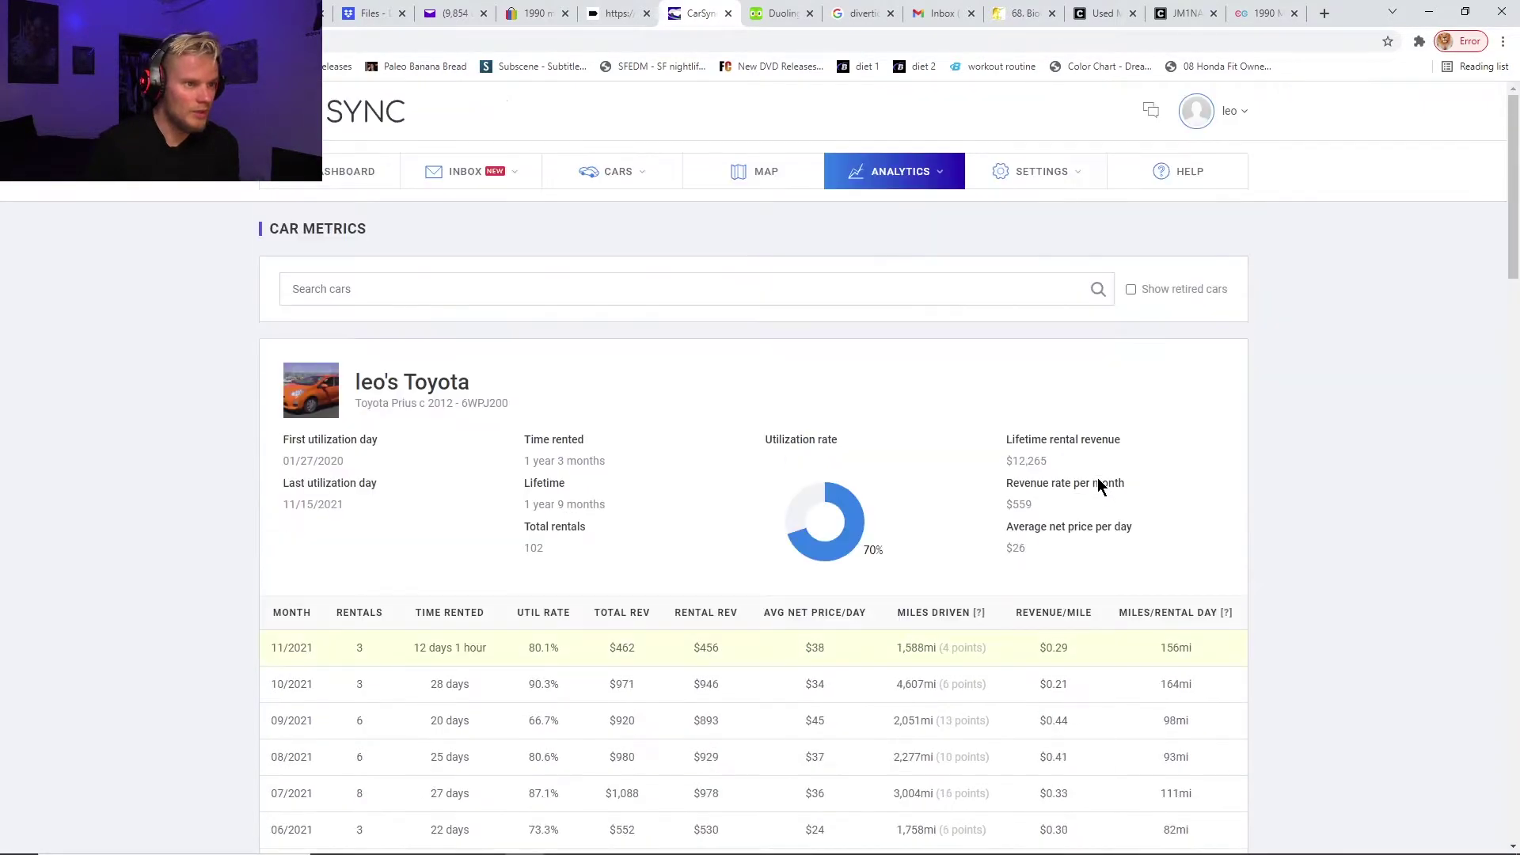
pyautogui.scroll(-1, 1092, 480)
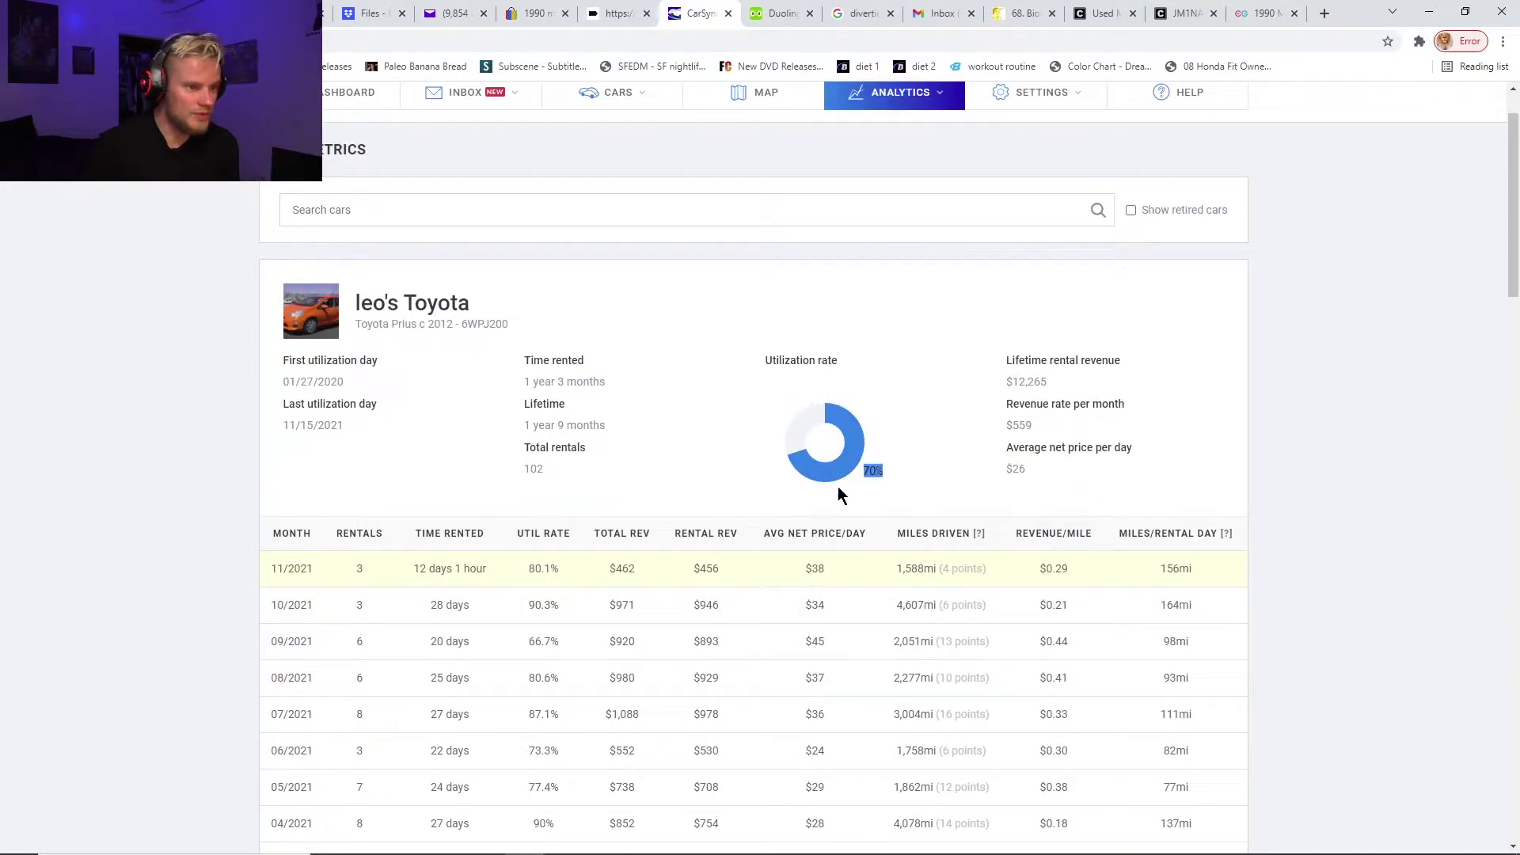
pyautogui.click(893, 427)
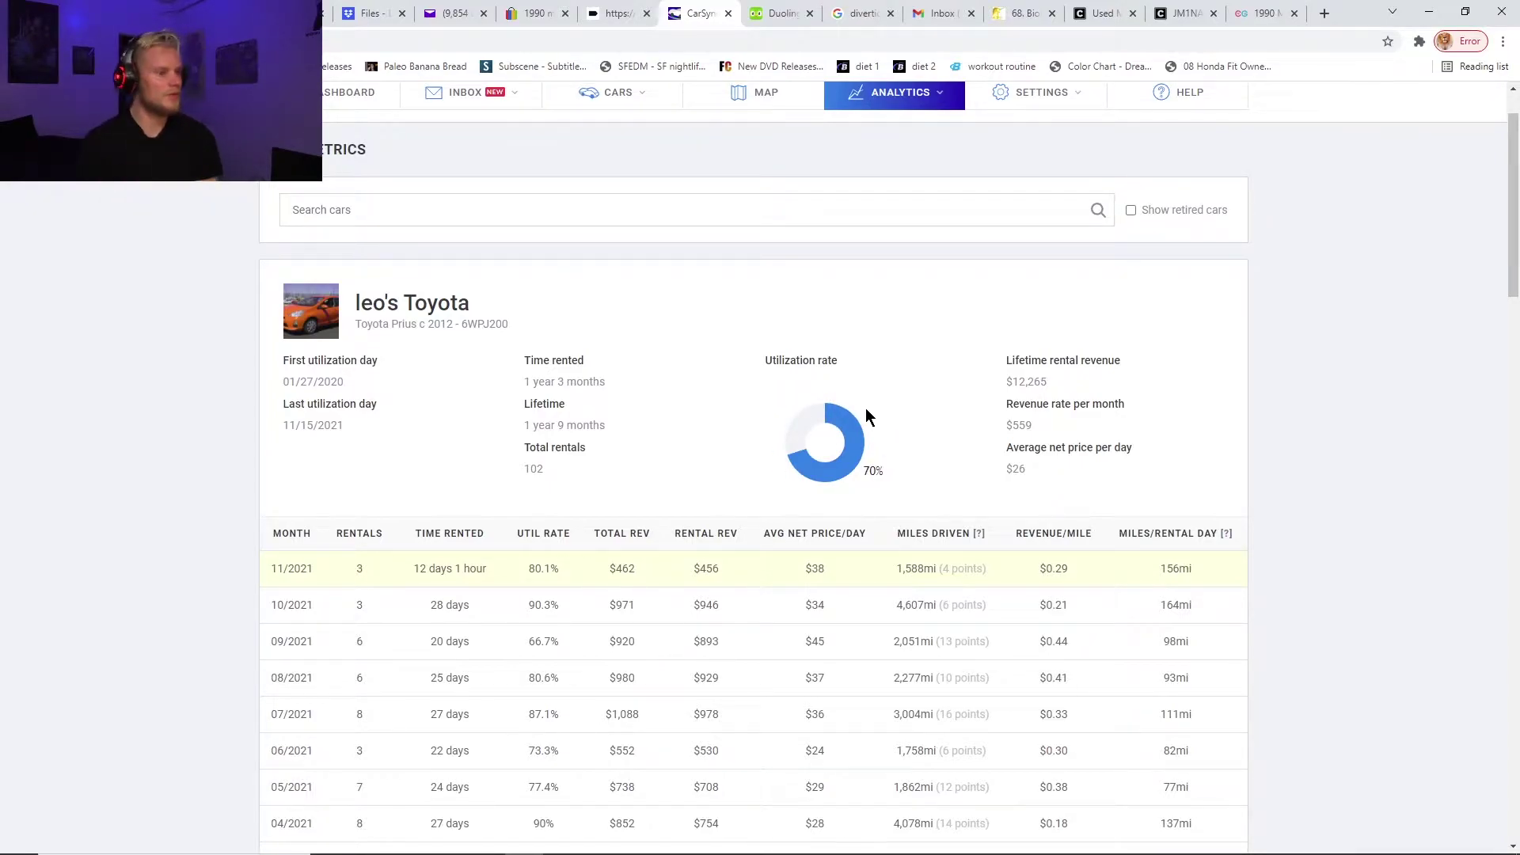
pyautogui.scroll(1, 934, 449)
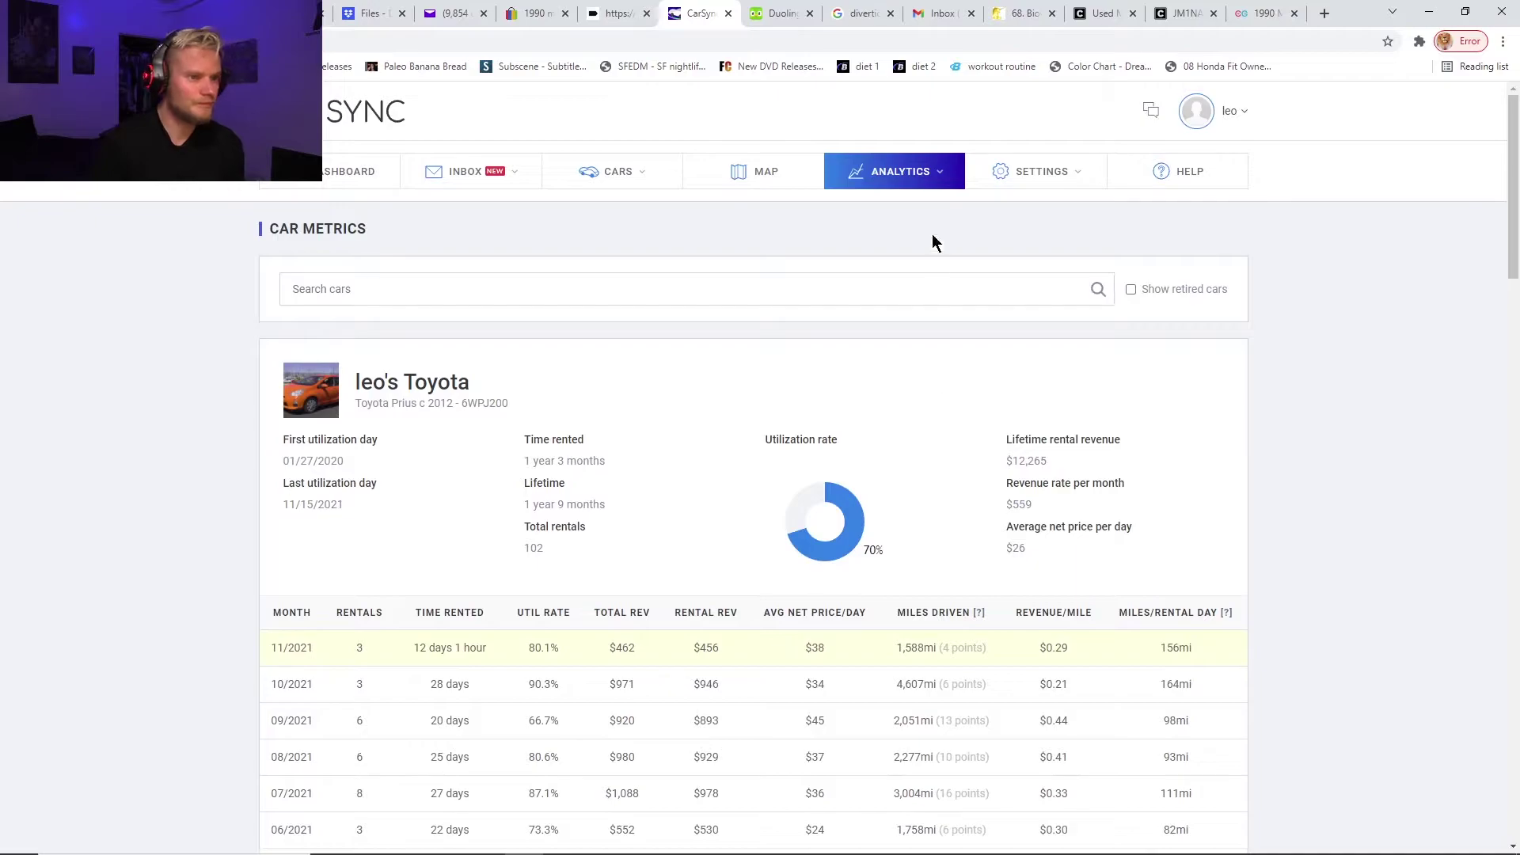
# Open the Fleet Metrics analytics and look over the page.
pyautogui.moveTo(950, 171)
pyautogui.click(880, 258)
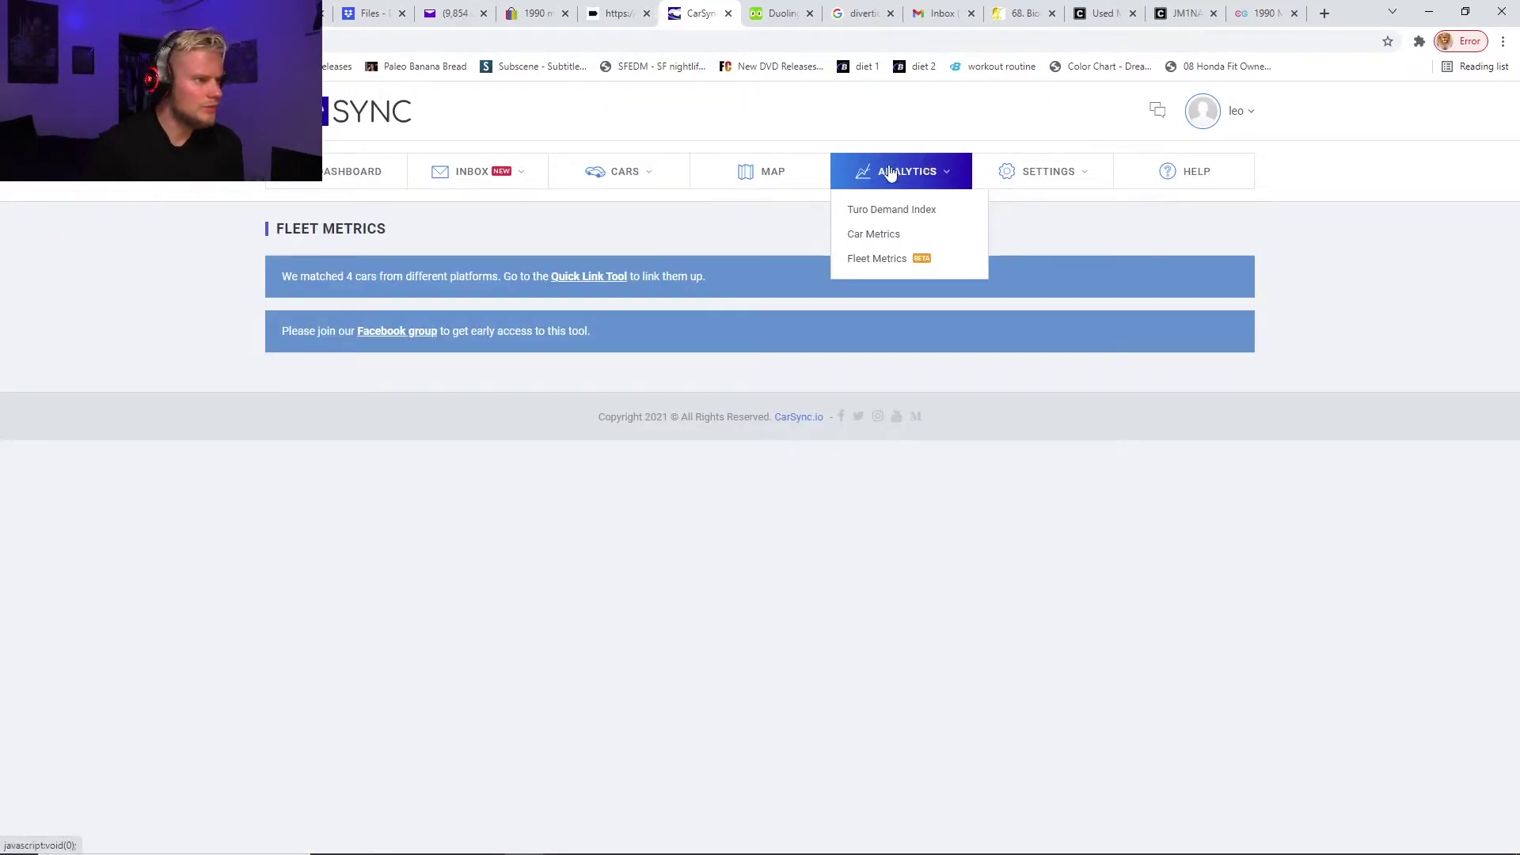
pyautogui.moveTo(957, 179)
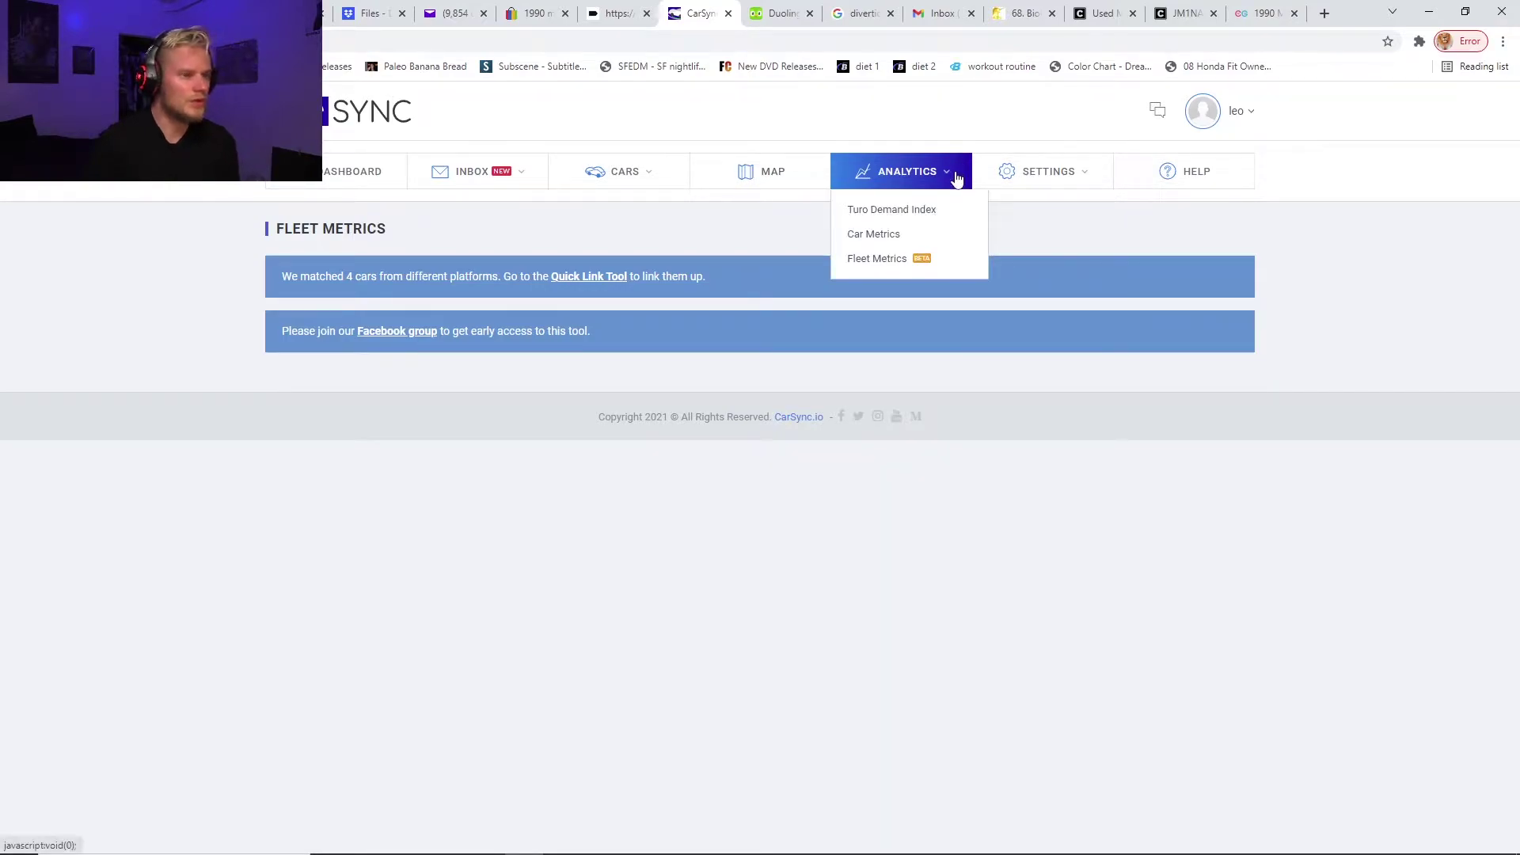
# Open the Fleet Calendar and look over the booked trips of each car.
pyautogui.moveTo(685, 176)
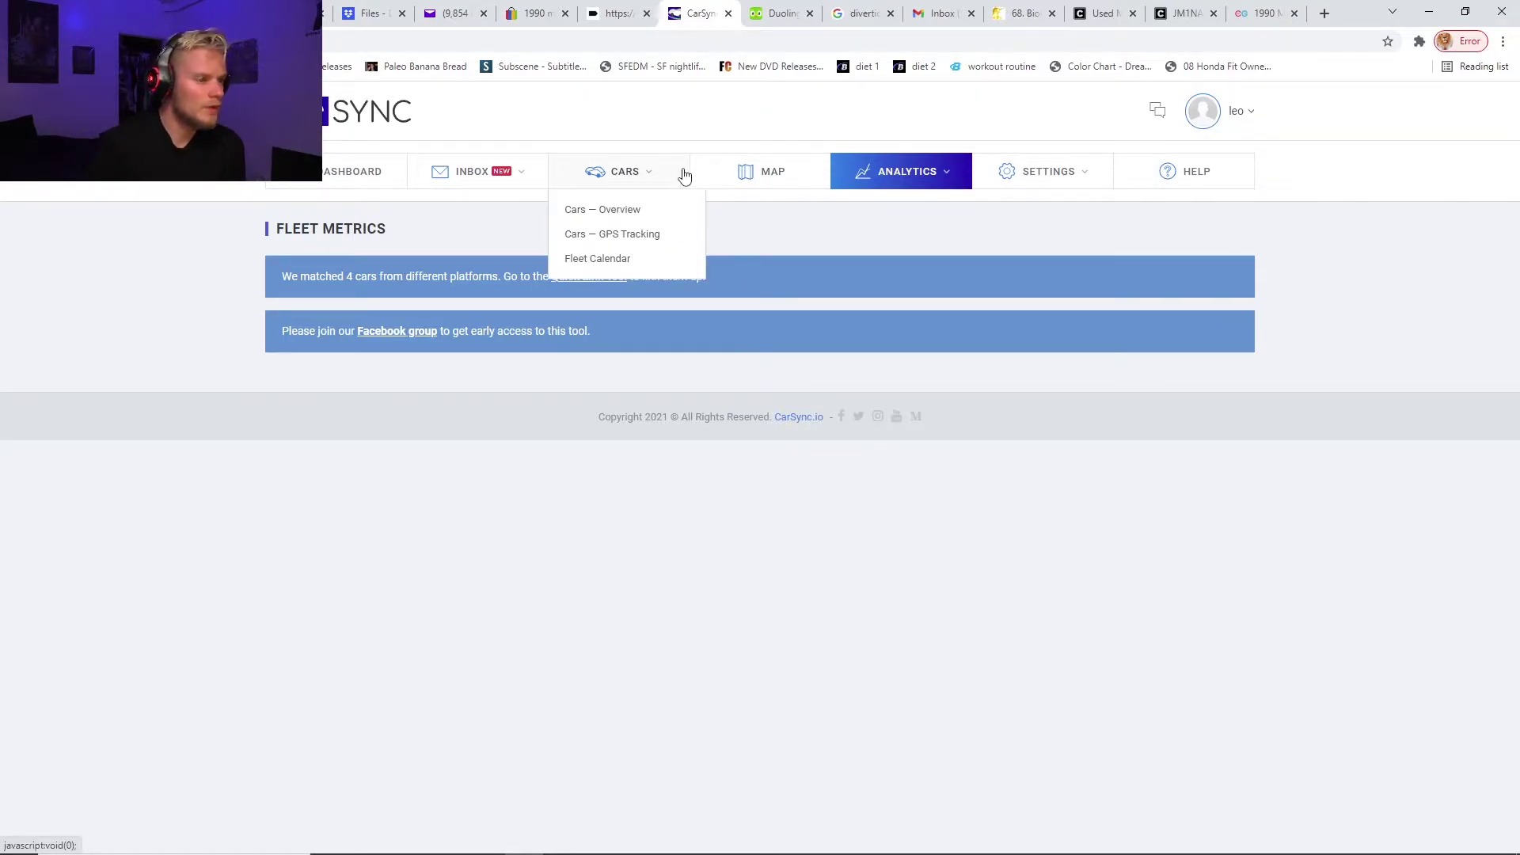
pyautogui.click(597, 258)
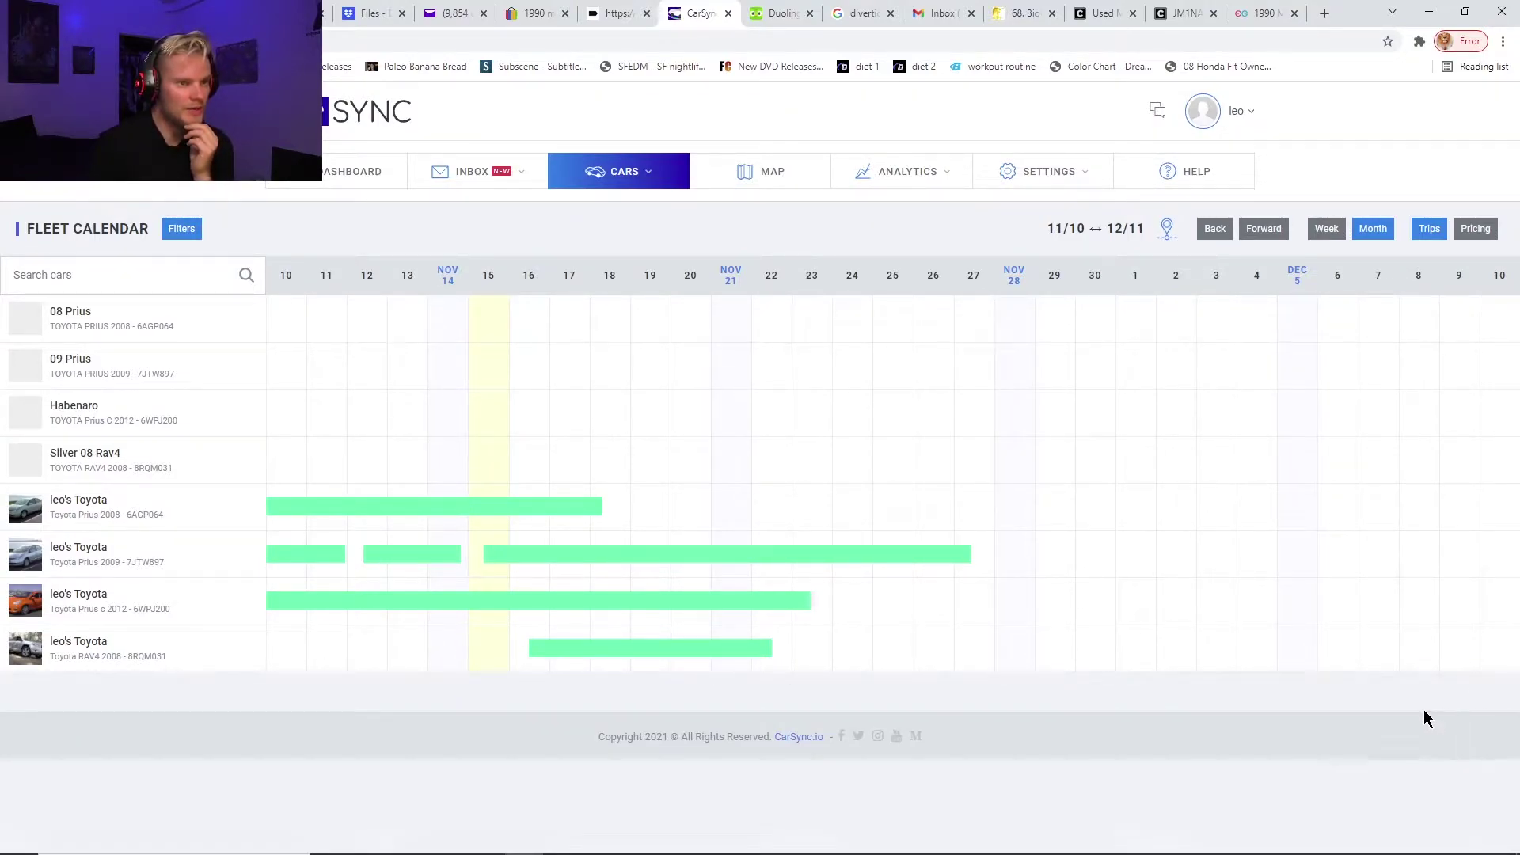
pyautogui.moveTo(672, 166)
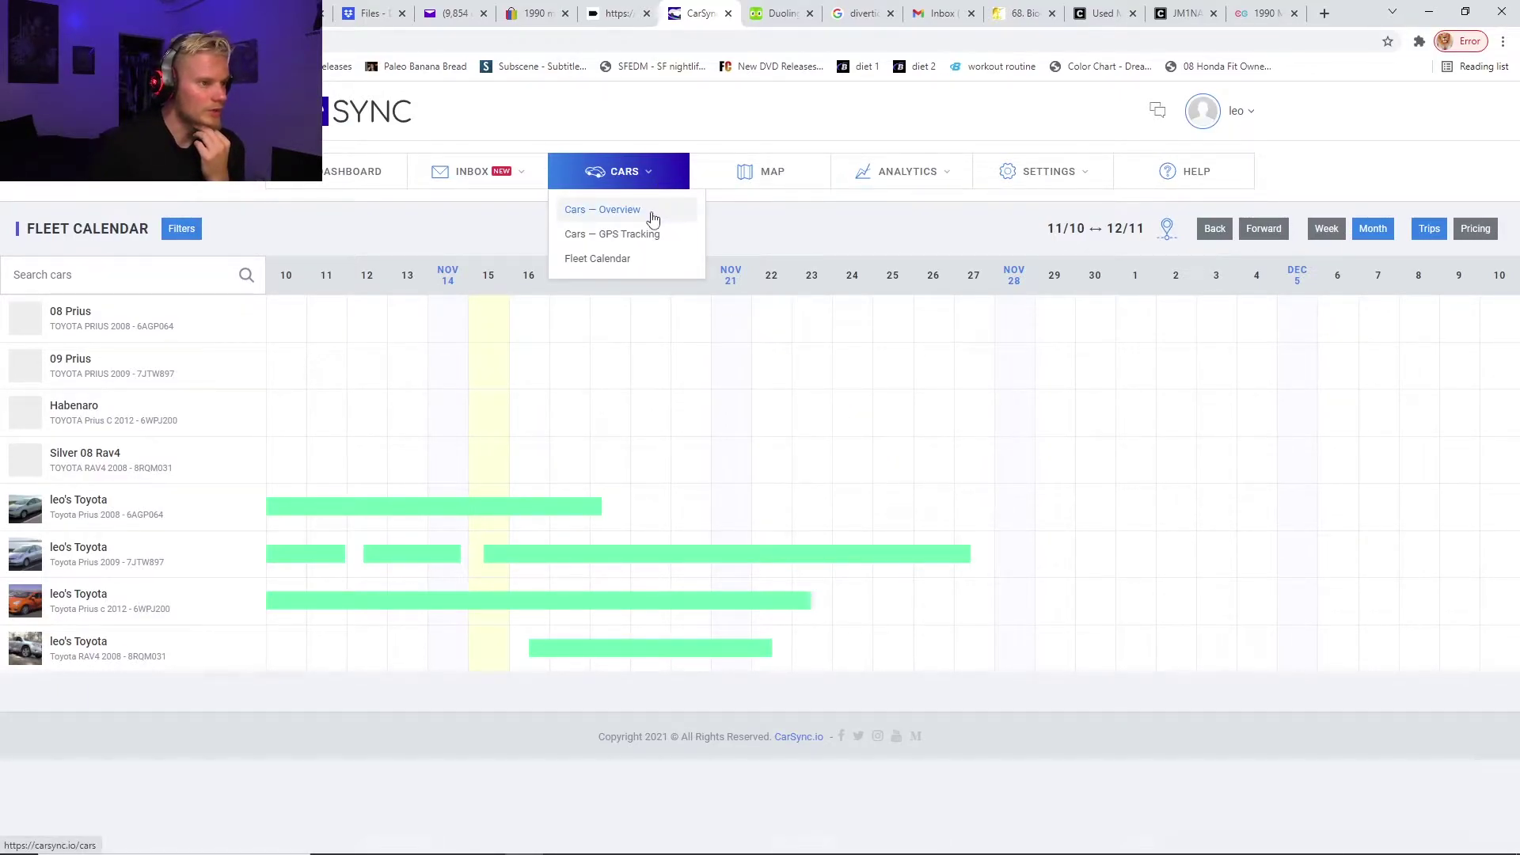
# Open the Reimbursements page and look through the list of trips within 90 days with their tolls.
pyautogui.moveTo(515, 176)
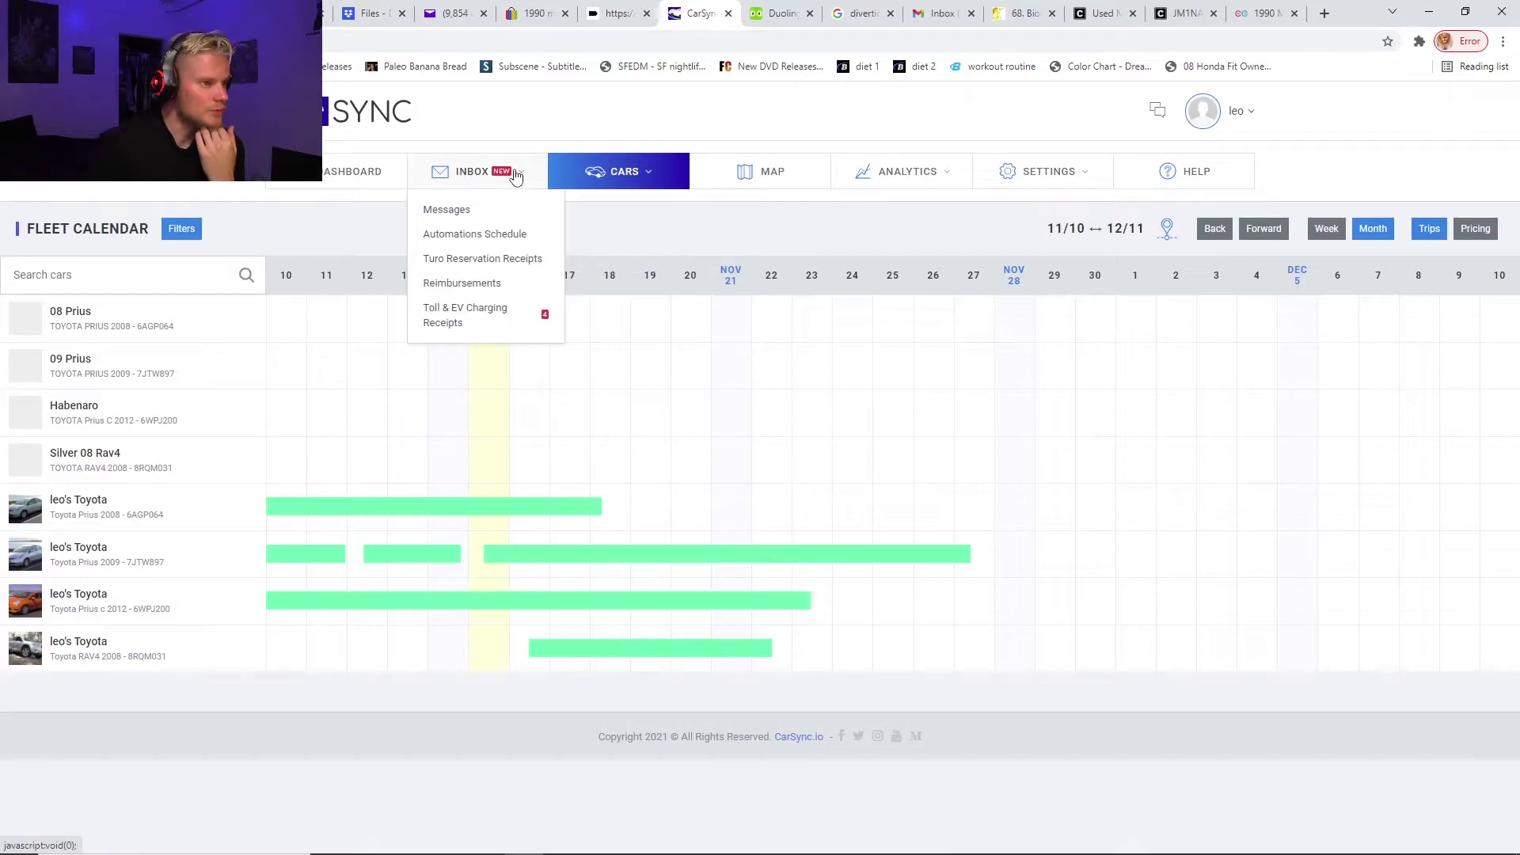
pyautogui.click(504, 283)
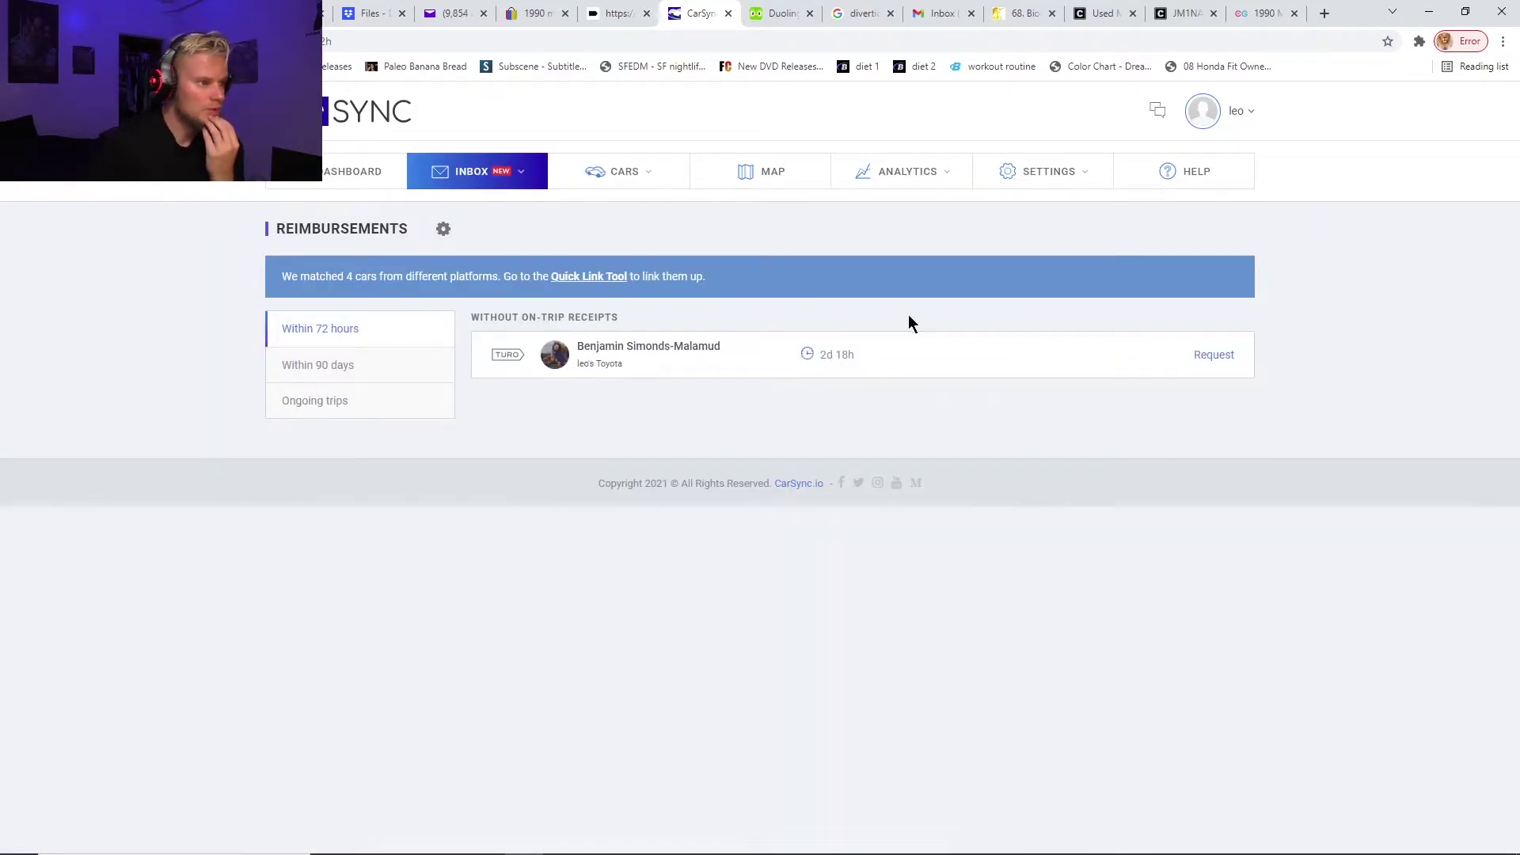
pyautogui.click(299, 364)
pyautogui.scroll(-8, 1236, 389)
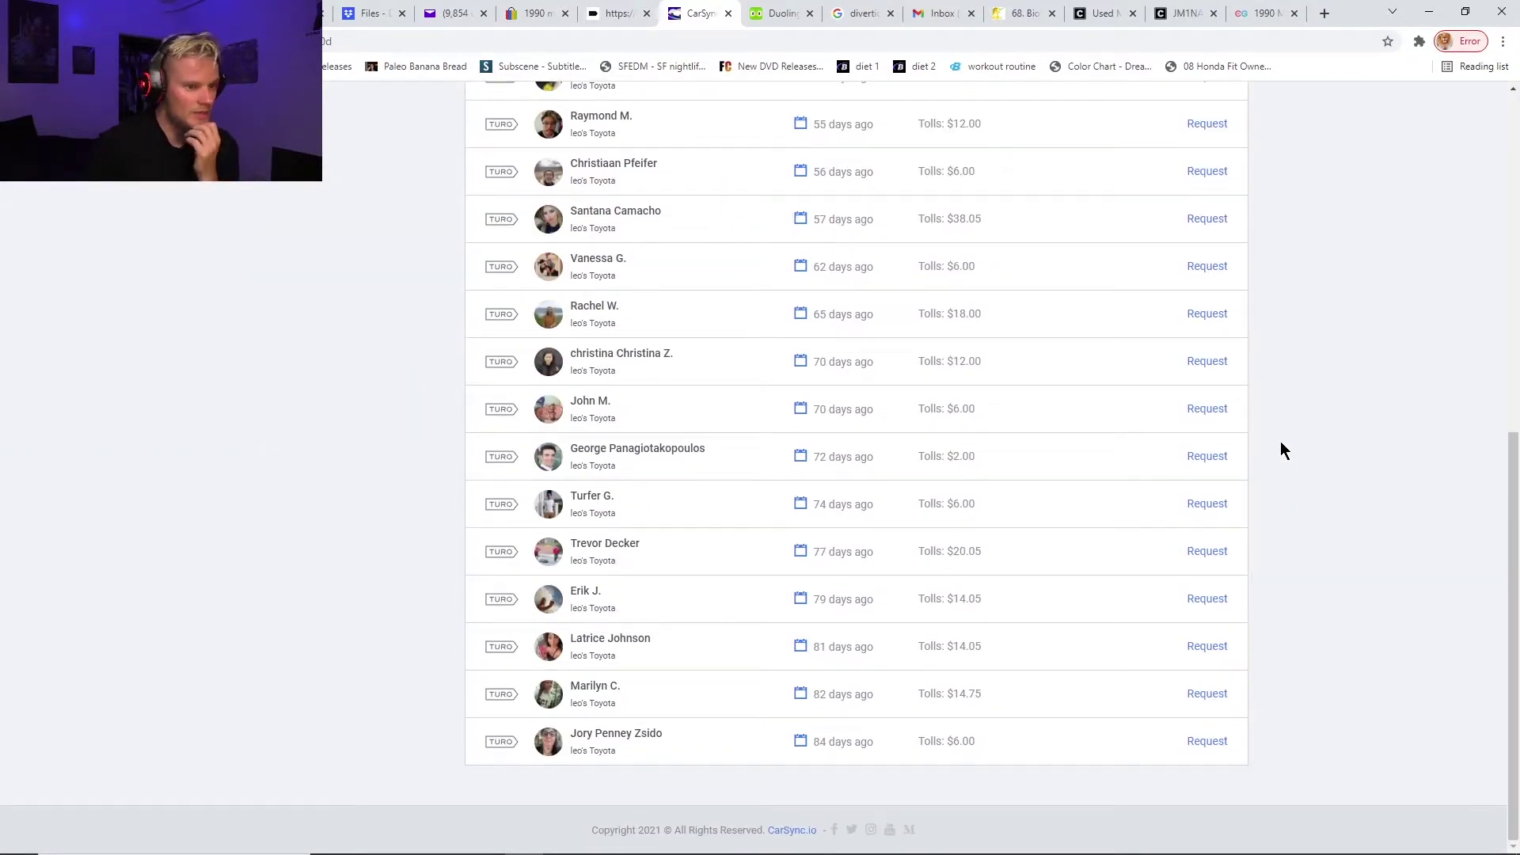
pyautogui.scroll(2, 1279, 443)
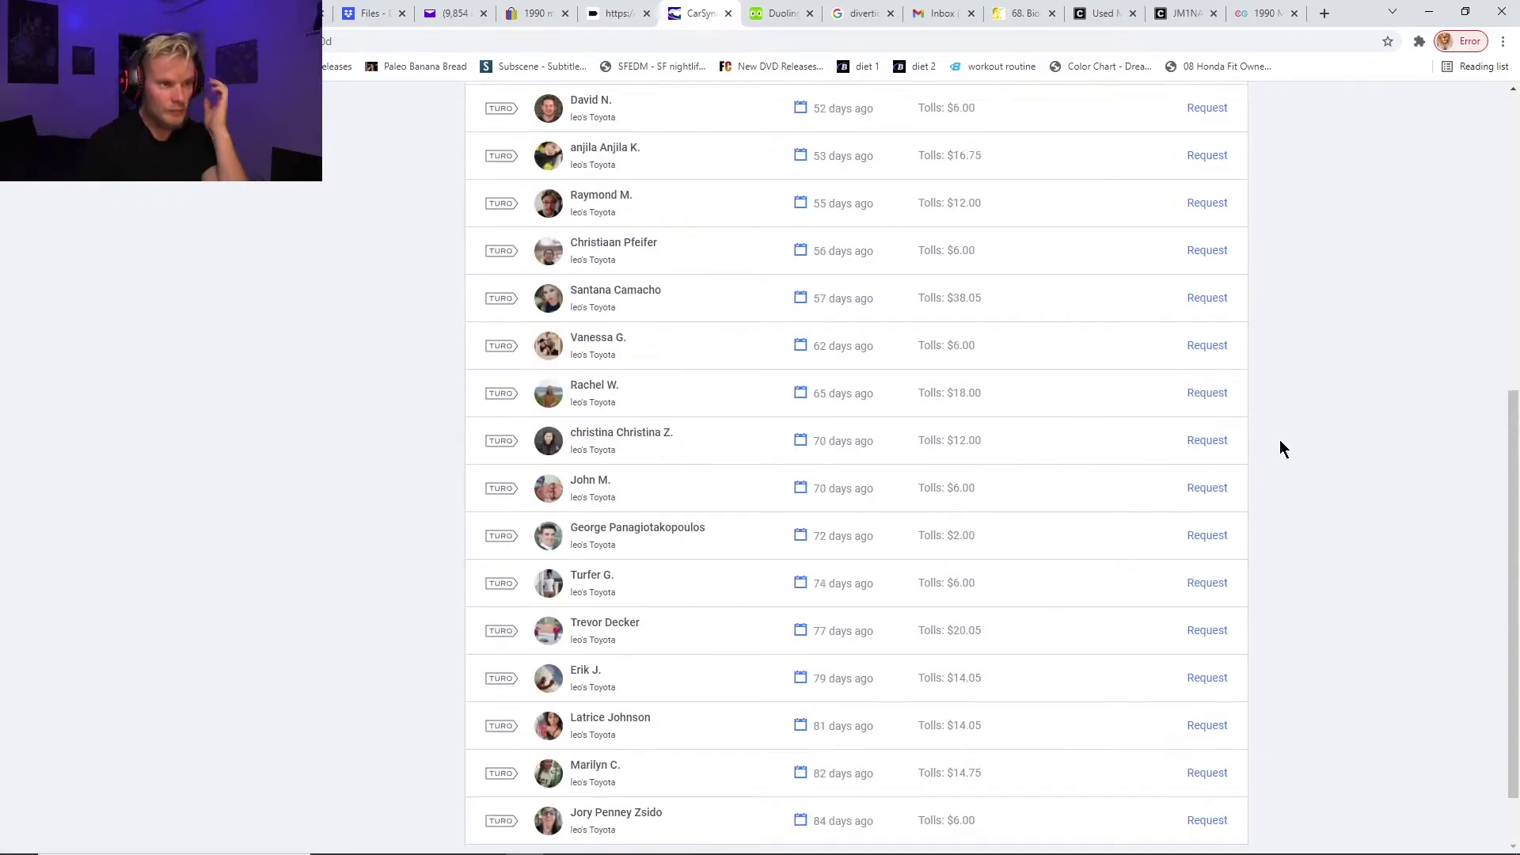
pyautogui.scroll(-2, 1280, 442)
pyautogui.scroll(2, 1280, 442)
pyautogui.scroll(4, 1280, 439)
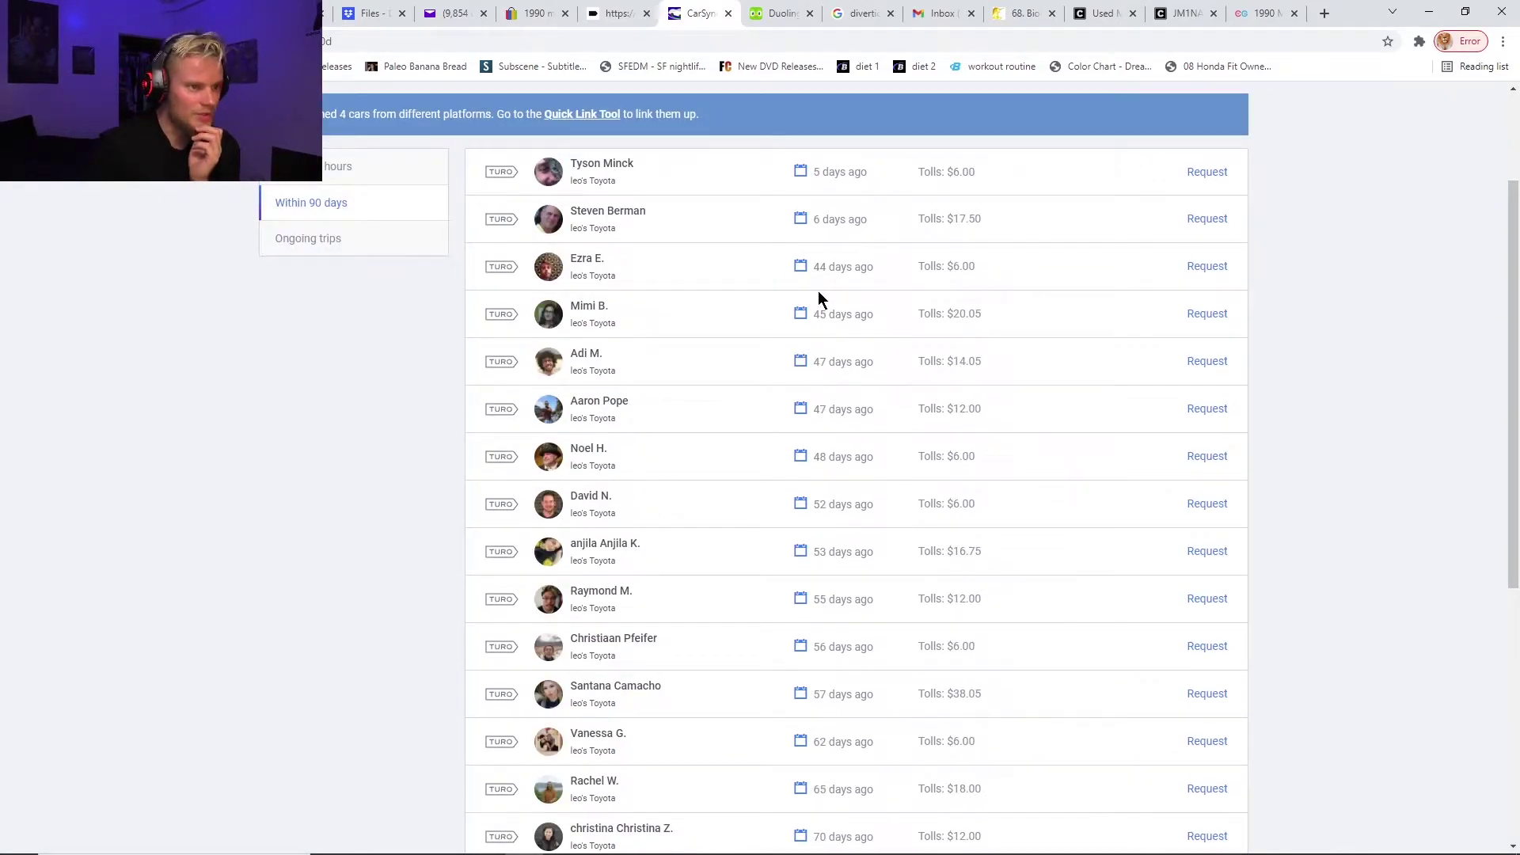
pyautogui.scroll(2, 892, 316)
# Highlight the trip ages and toll amounts of the older reimbursements, and view the ongoing trips.
pyautogui.moveTo(813, 428); pyautogui.dragTo(1367, 500)
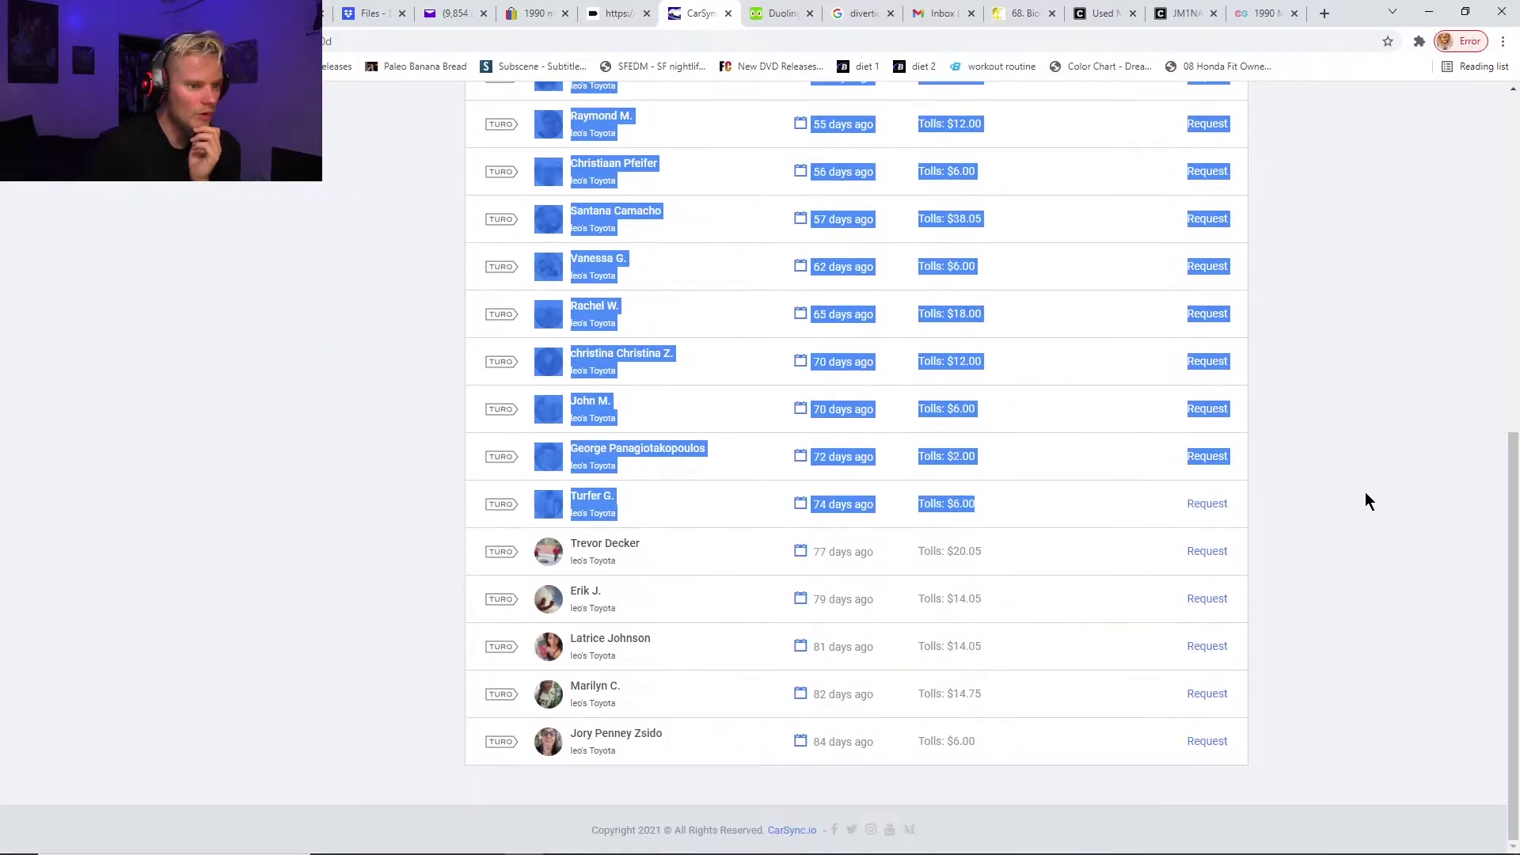
pyautogui.moveTo(811, 551); pyautogui.dragTo(985, 747)
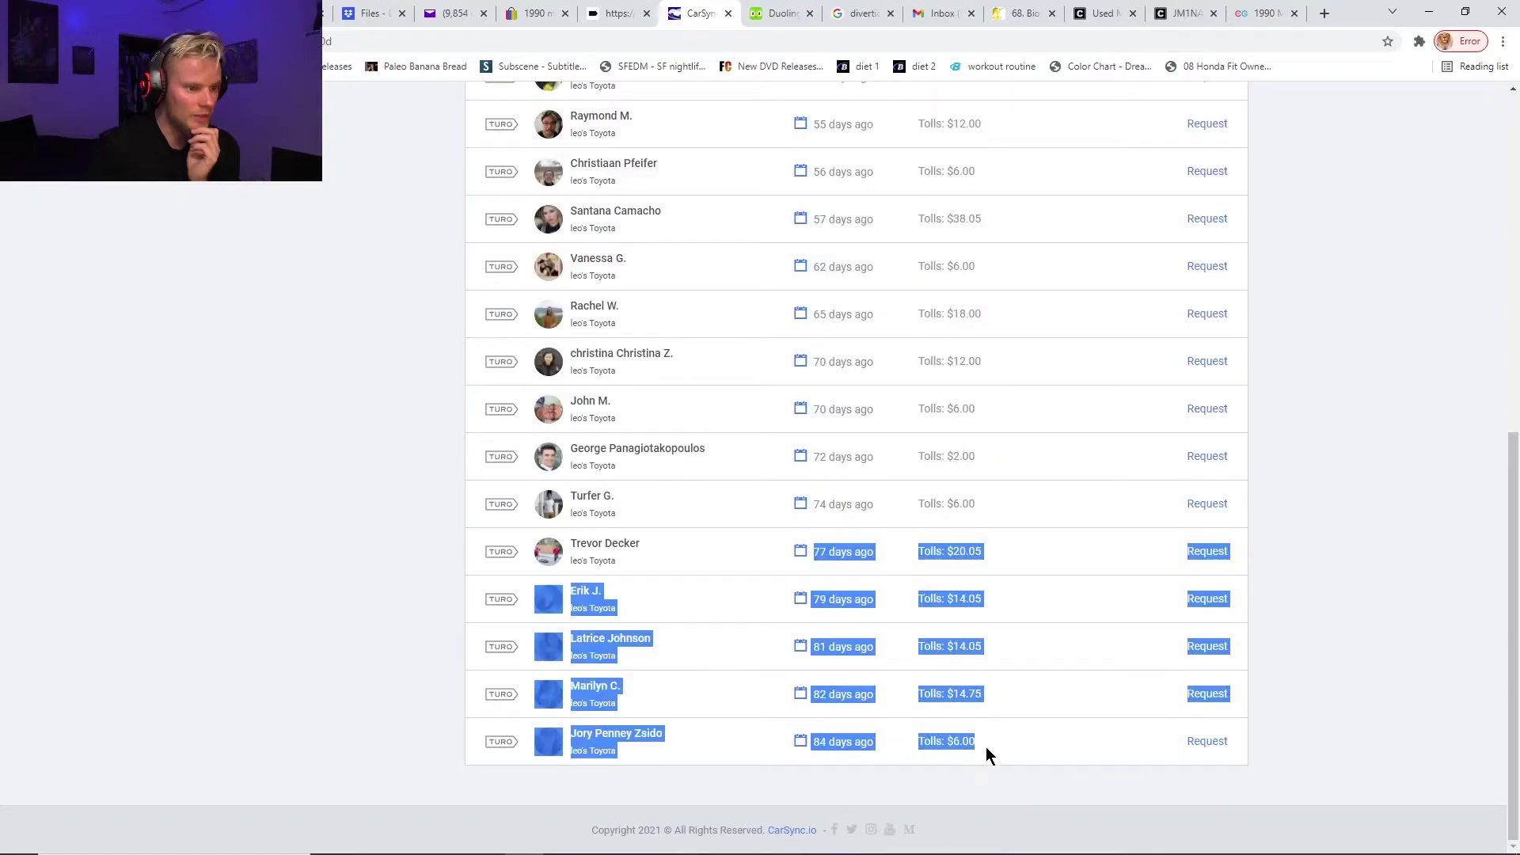
pyautogui.scroll(4, 1322, 619)
pyautogui.scroll(3, 1322, 619)
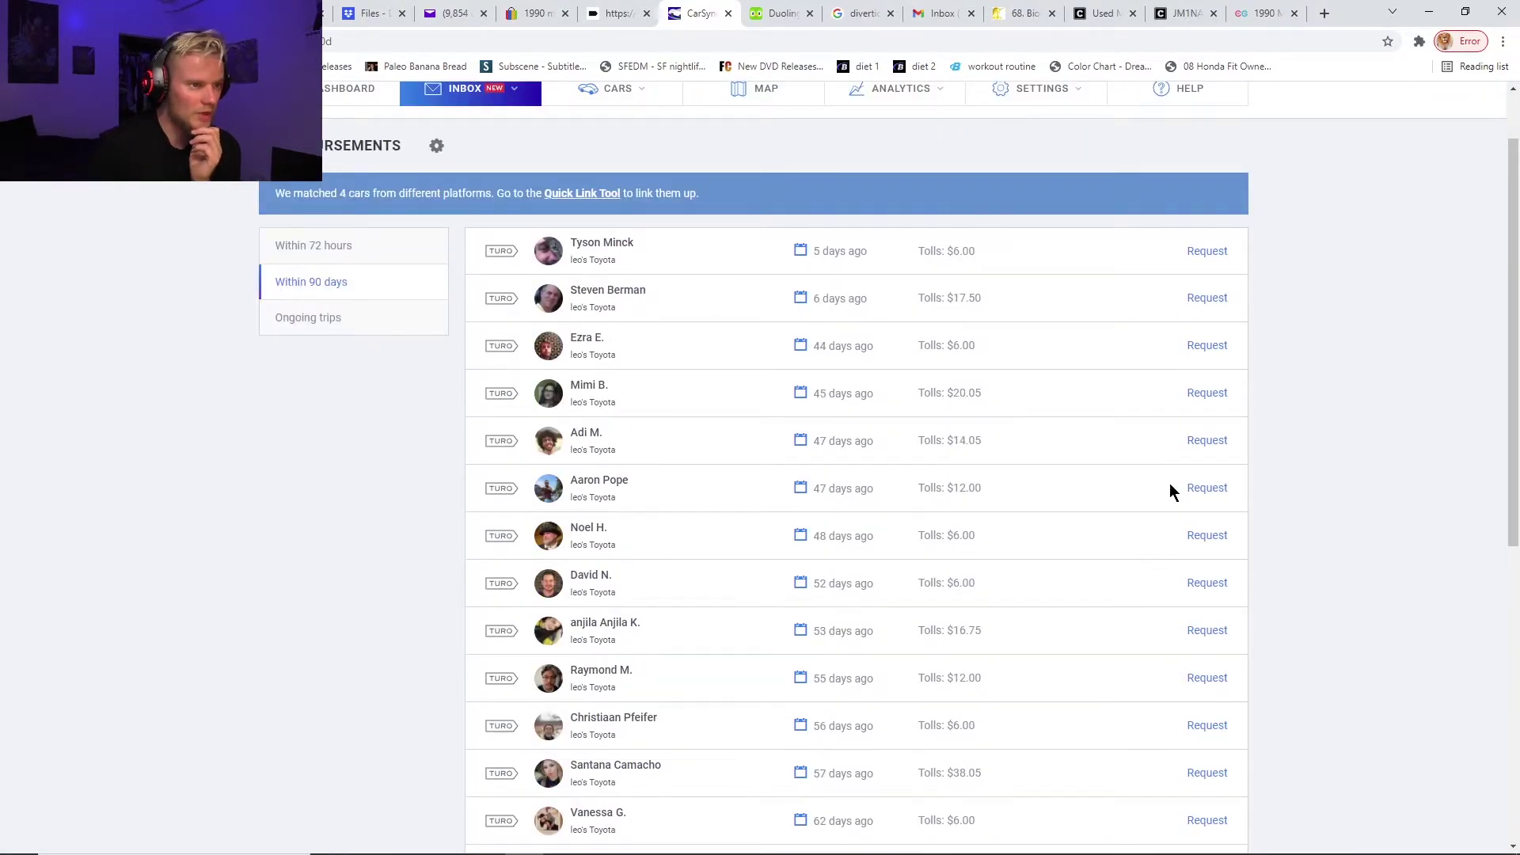
pyautogui.moveTo(816, 350); pyautogui.dragTo(982, 847)
pyautogui.click(1423, 535)
pyautogui.scroll(3, 1421, 534)
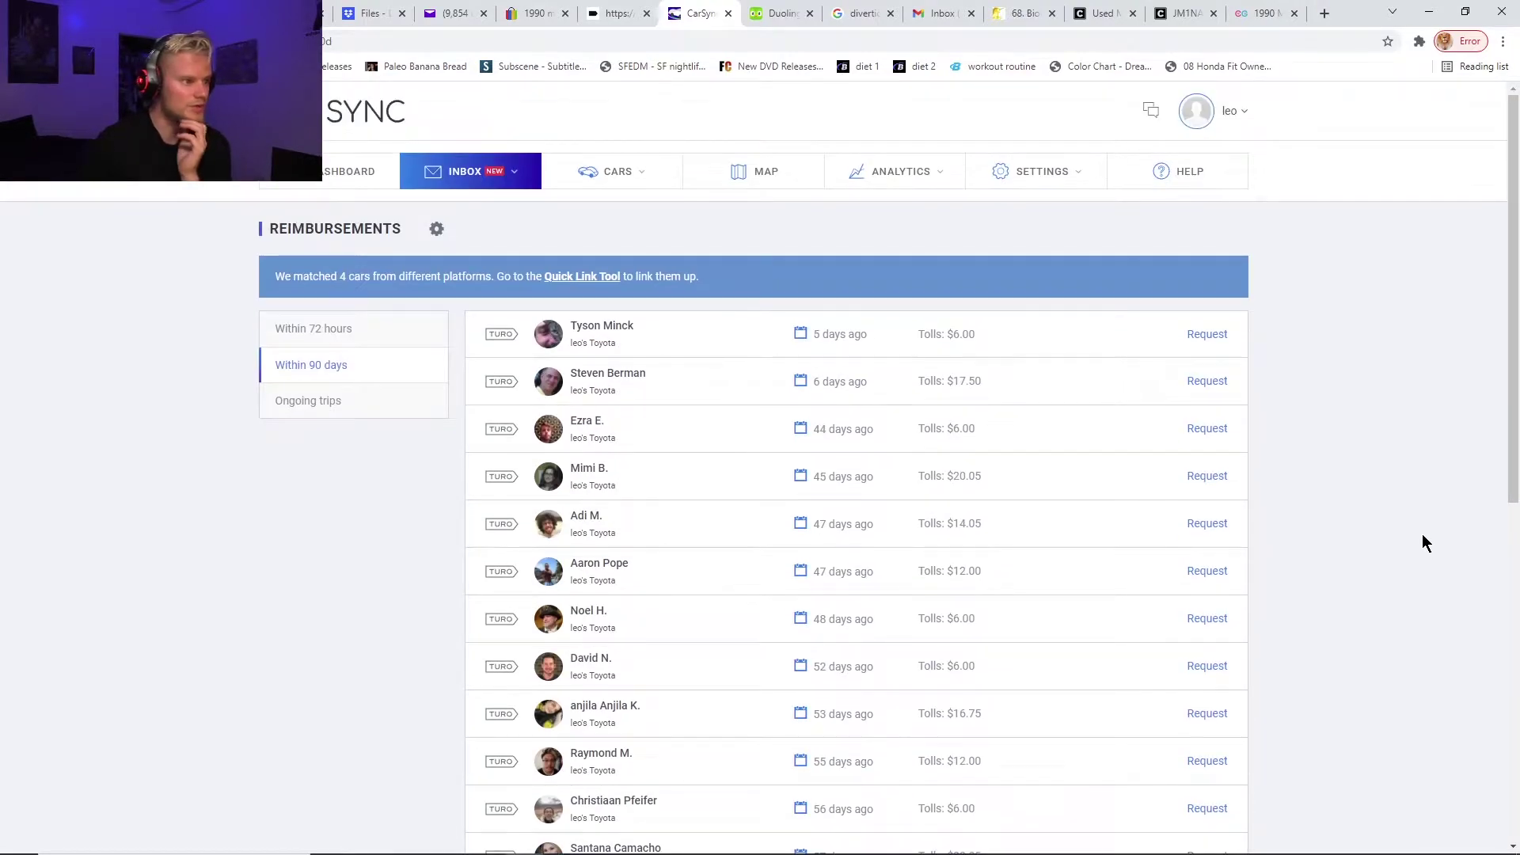
pyautogui.click(353, 406)
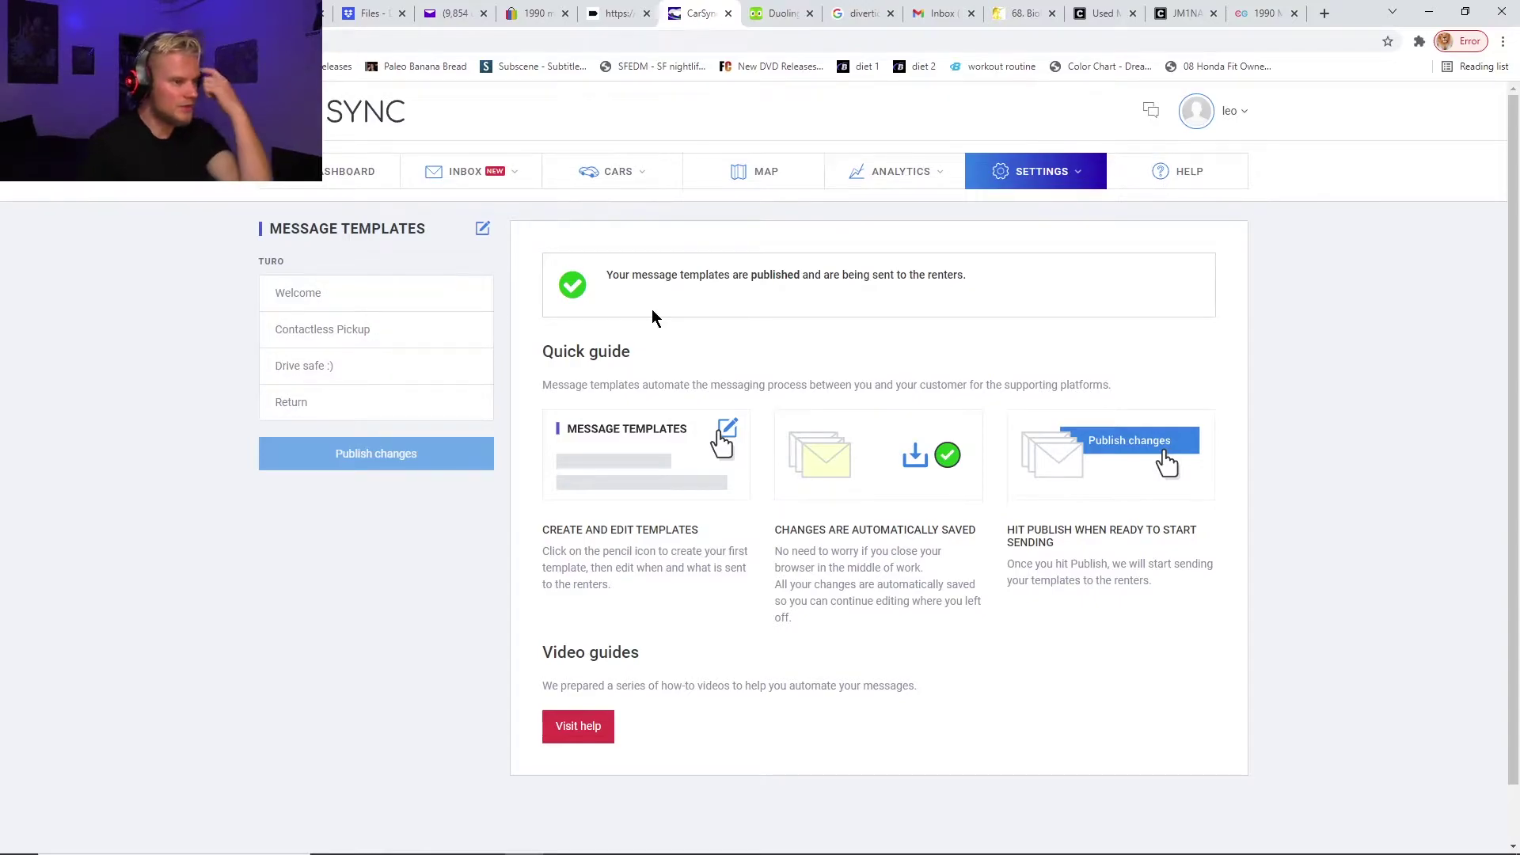
# Open the Welcome message template and read through both lines of its message text.
pyautogui.click(373, 292)
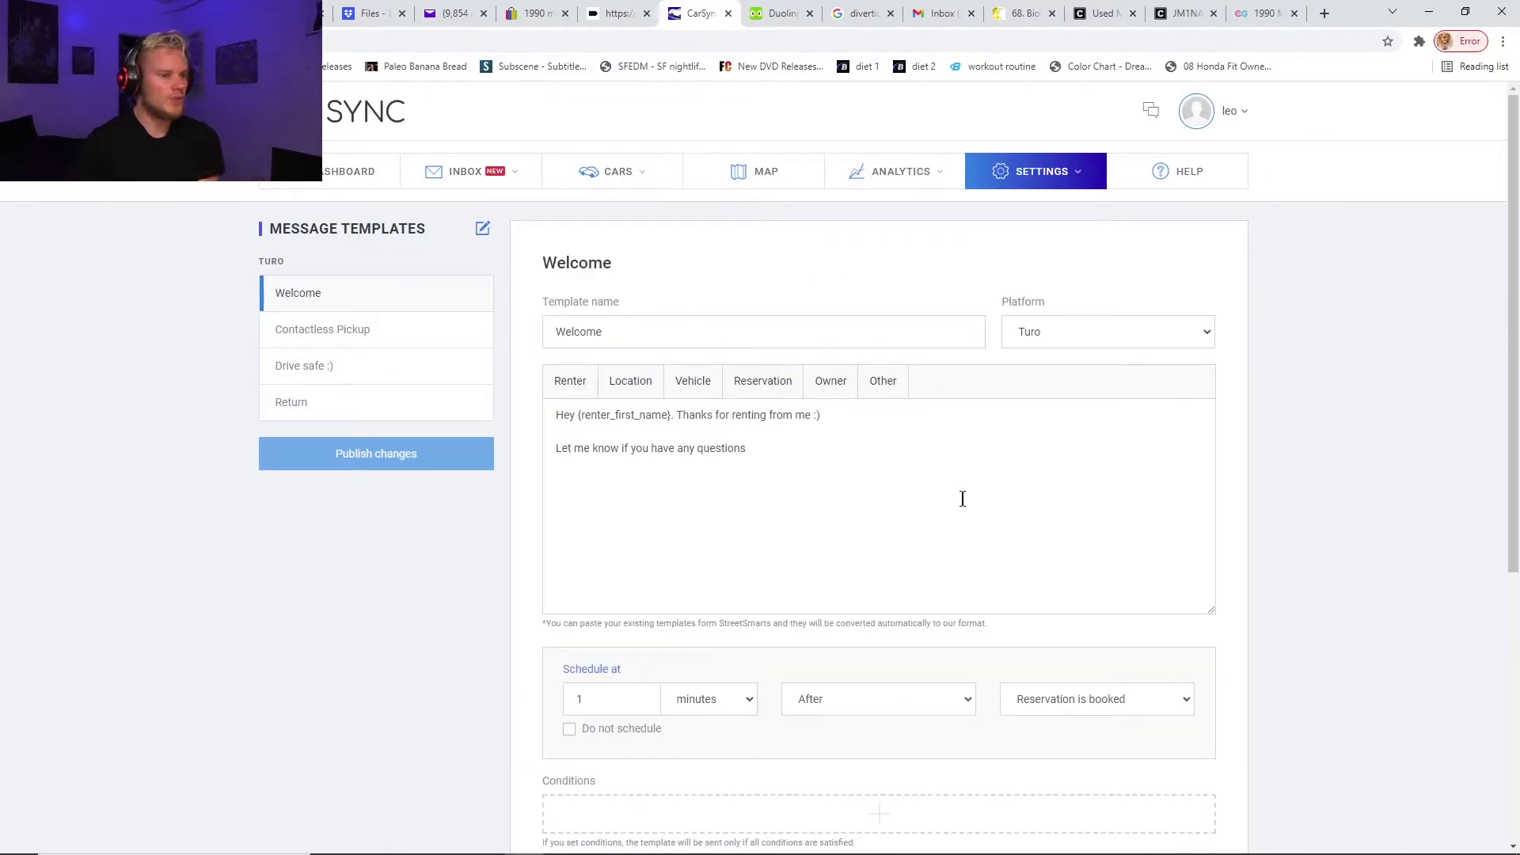
pyautogui.moveTo(556, 413); pyautogui.dragTo(921, 427)
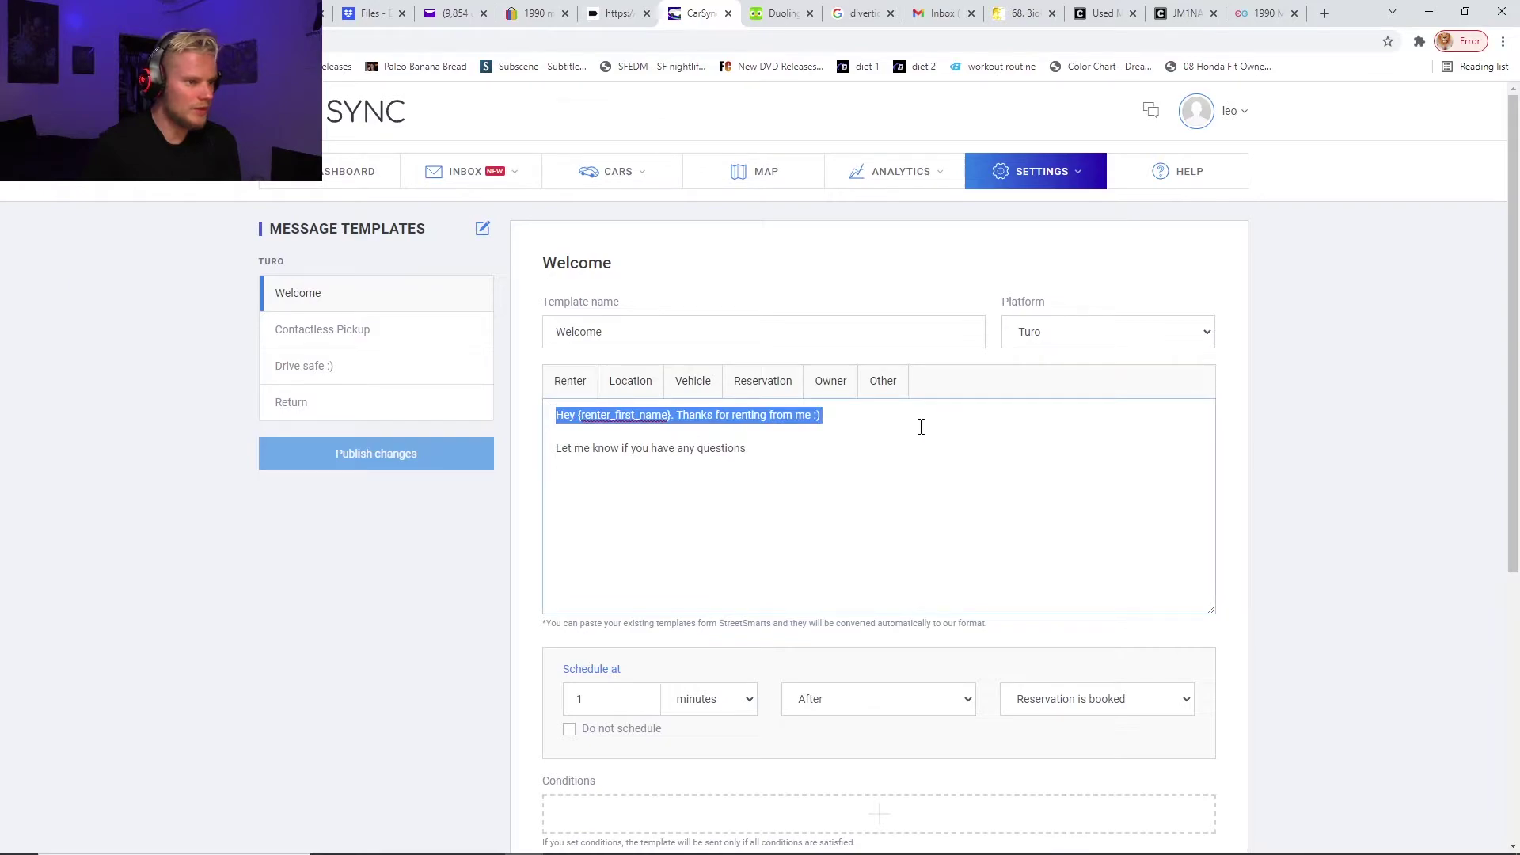
pyautogui.click(819, 432)
pyautogui.moveTo(547, 449); pyautogui.dragTo(808, 444)
pyautogui.click(809, 448)
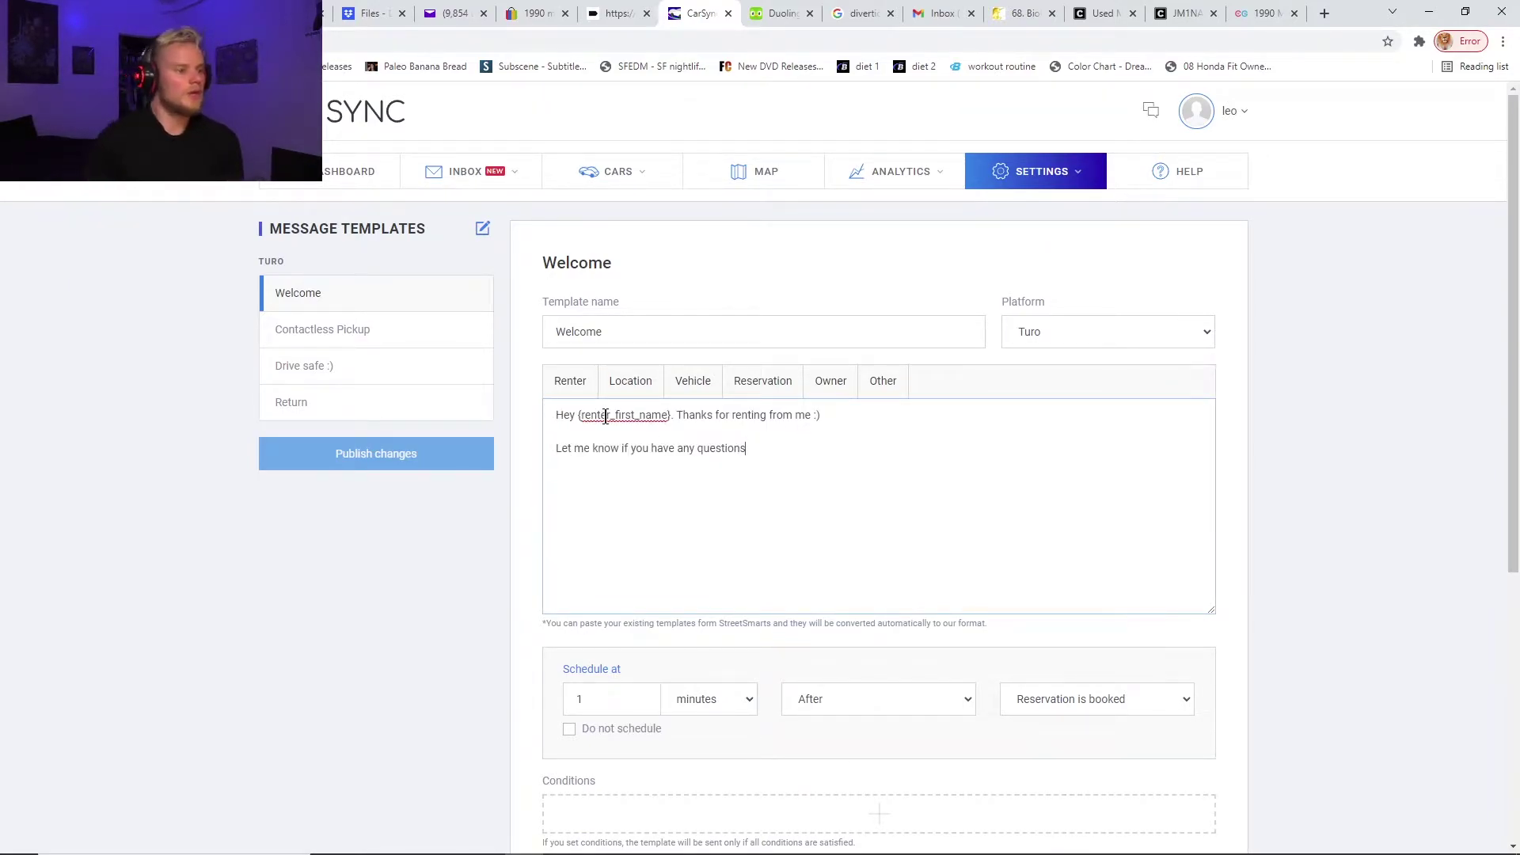
# Look through the Renter and Location variables that can be inserted into the Welcome message.
pyautogui.click(581, 383)
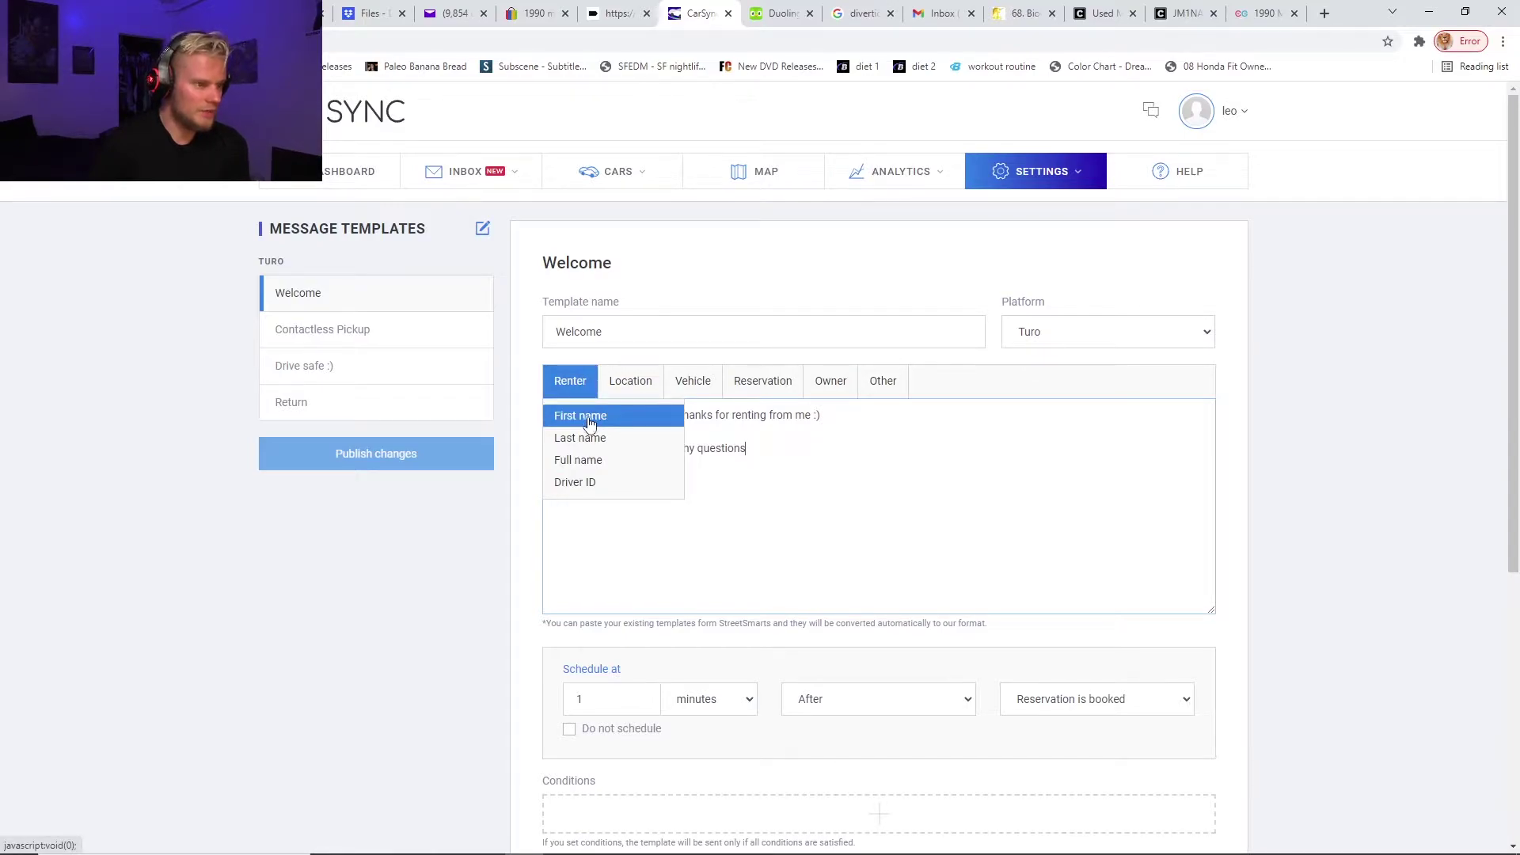
pyautogui.click(583, 467)
pyautogui.click(570, 380)
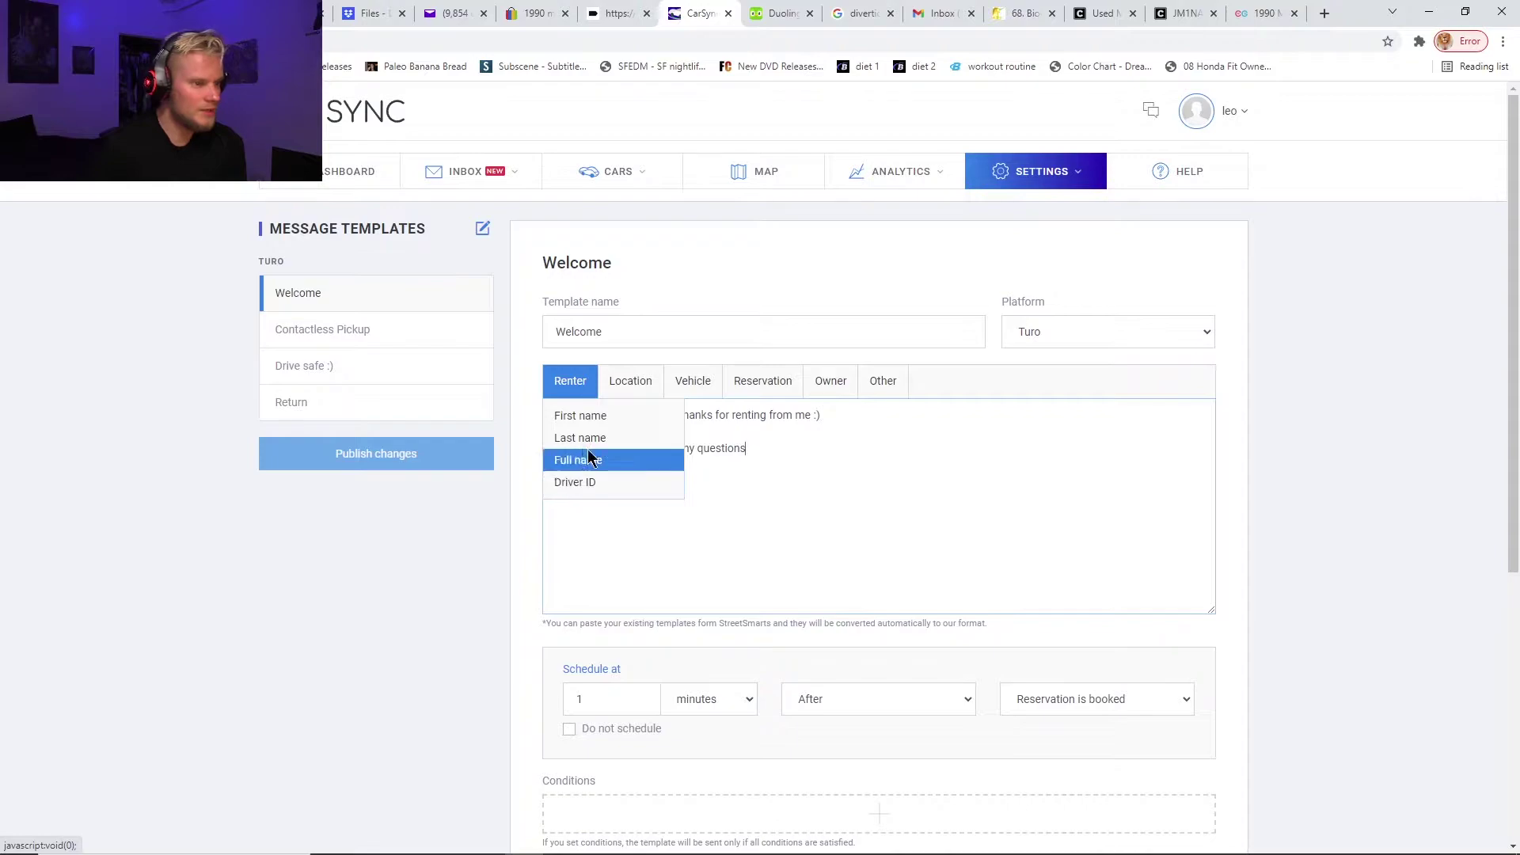
pyautogui.click(618, 384)
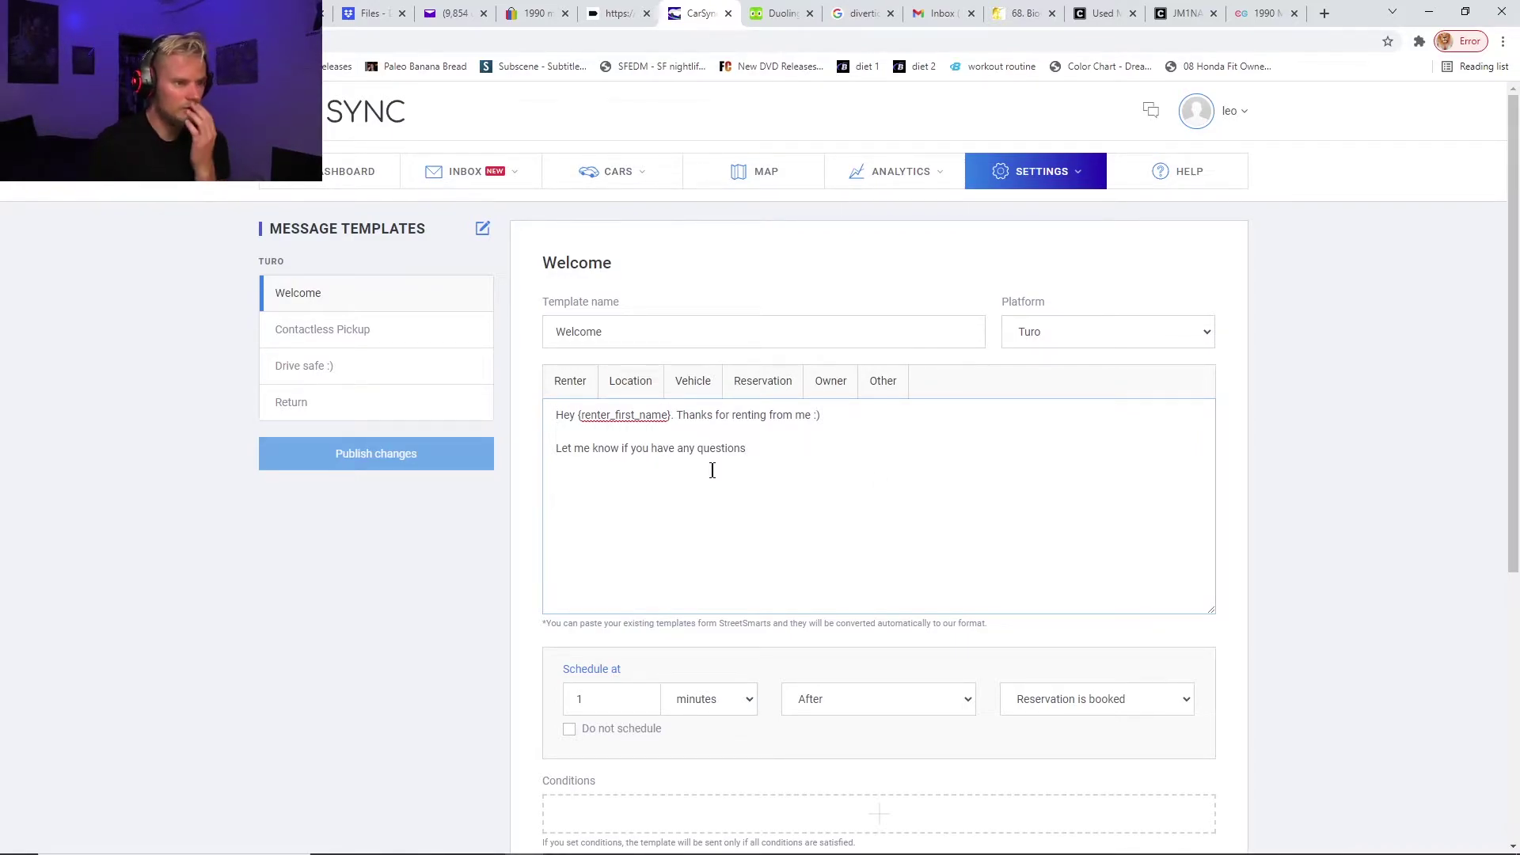
# Look through the Vehicle, Reservation, Owner and Other variables offered for the Welcome message.
pyautogui.moveTo(703, 383)
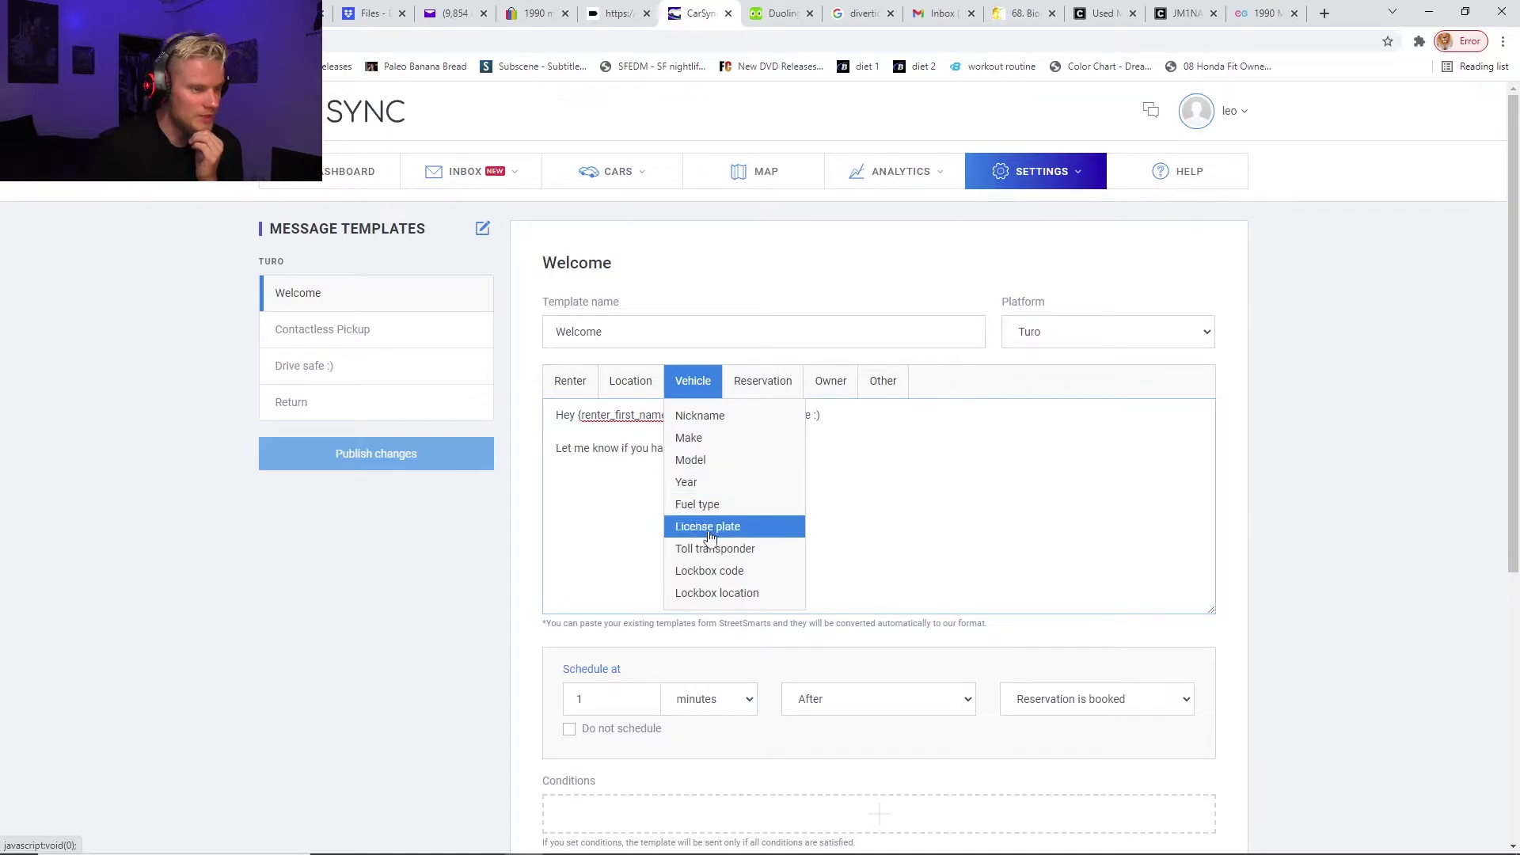
pyautogui.click(760, 384)
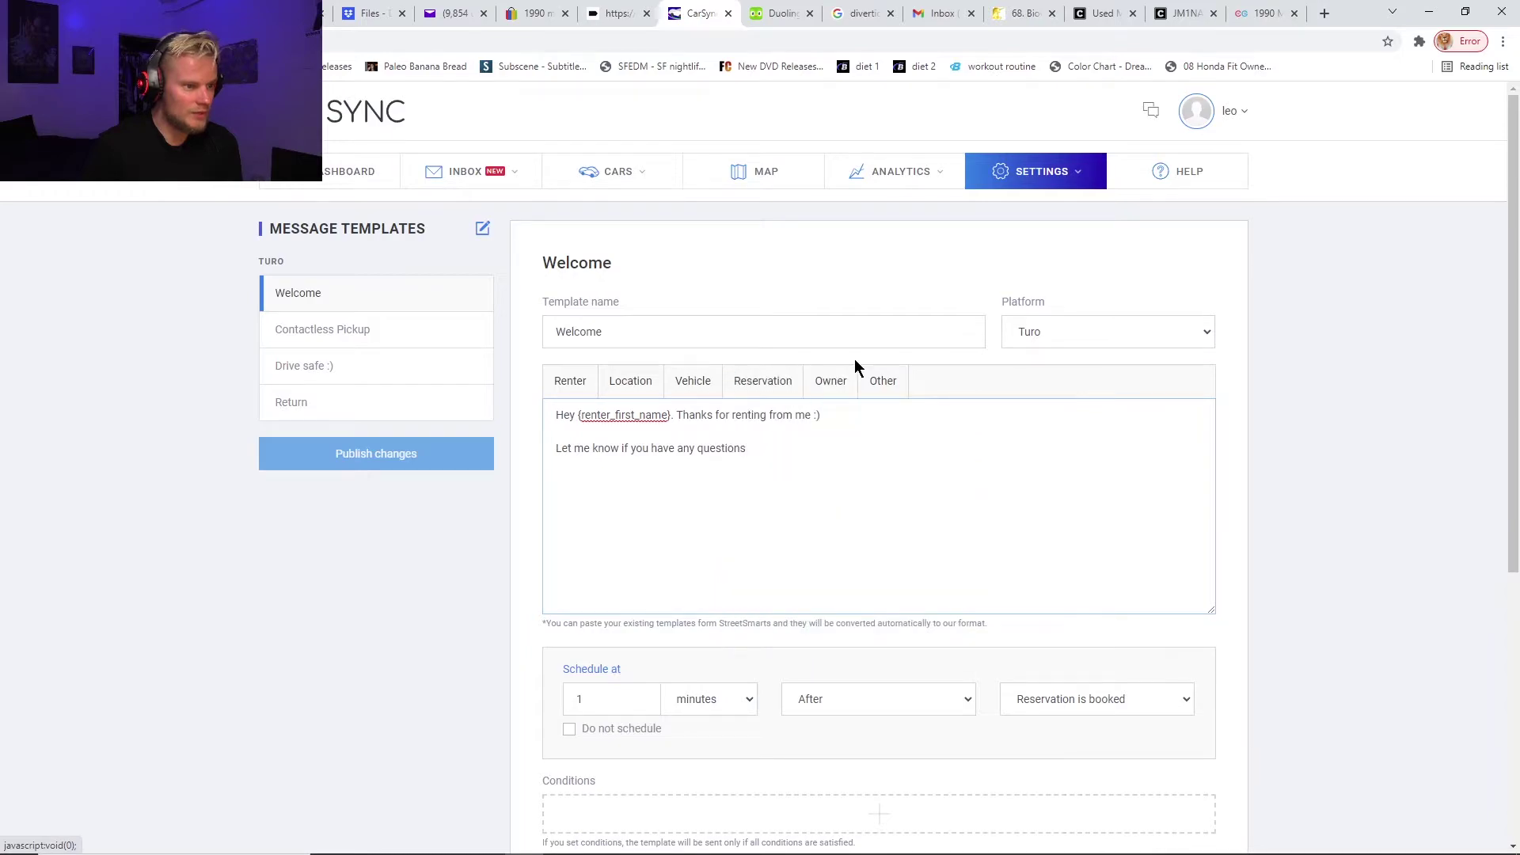
pyautogui.moveTo(764, 389)
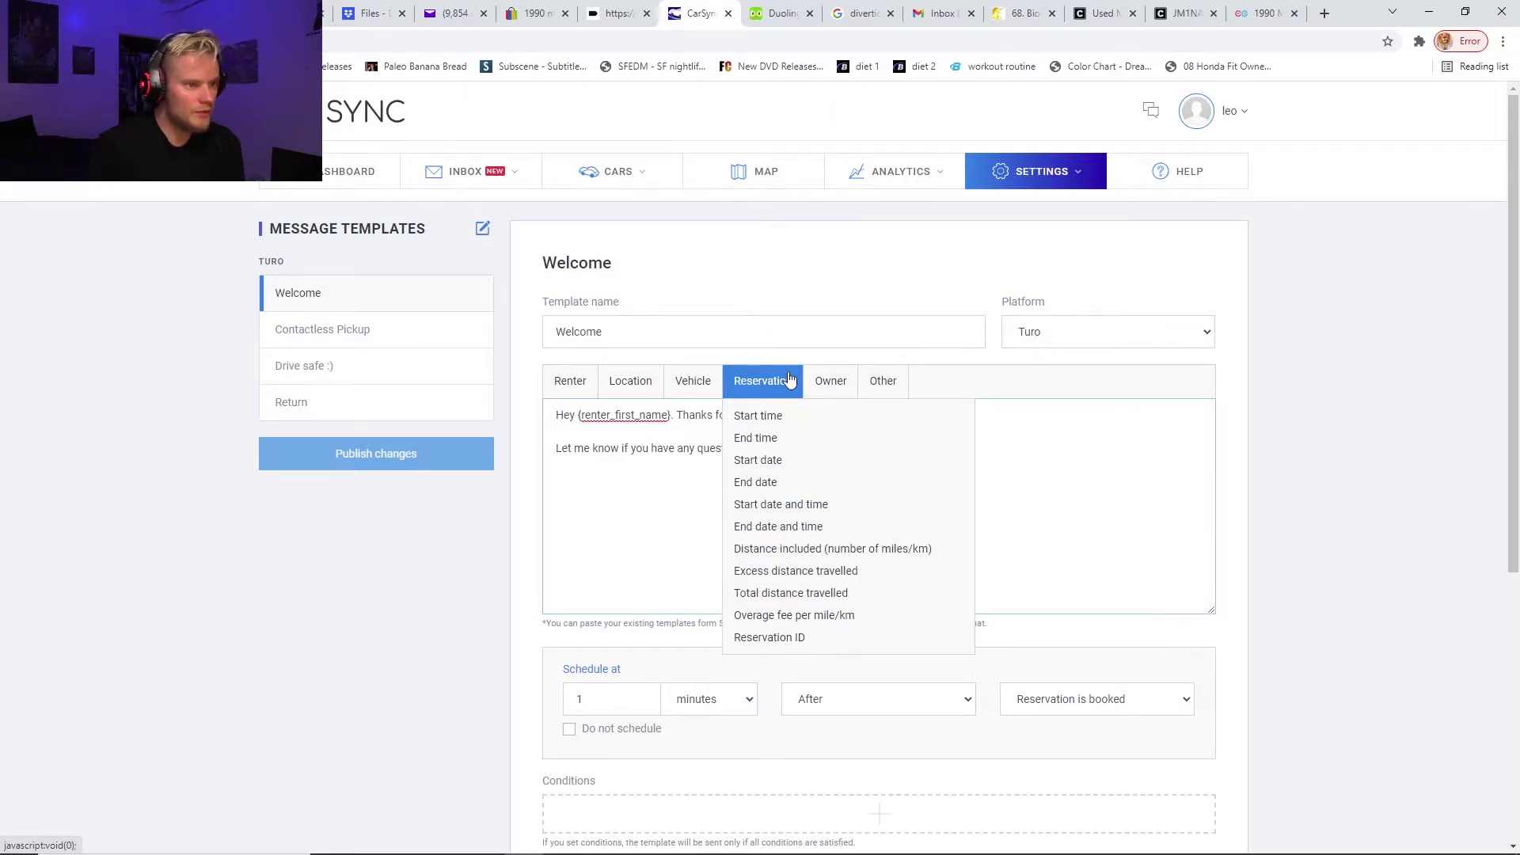
pyautogui.click(839, 383)
pyautogui.click(884, 383)
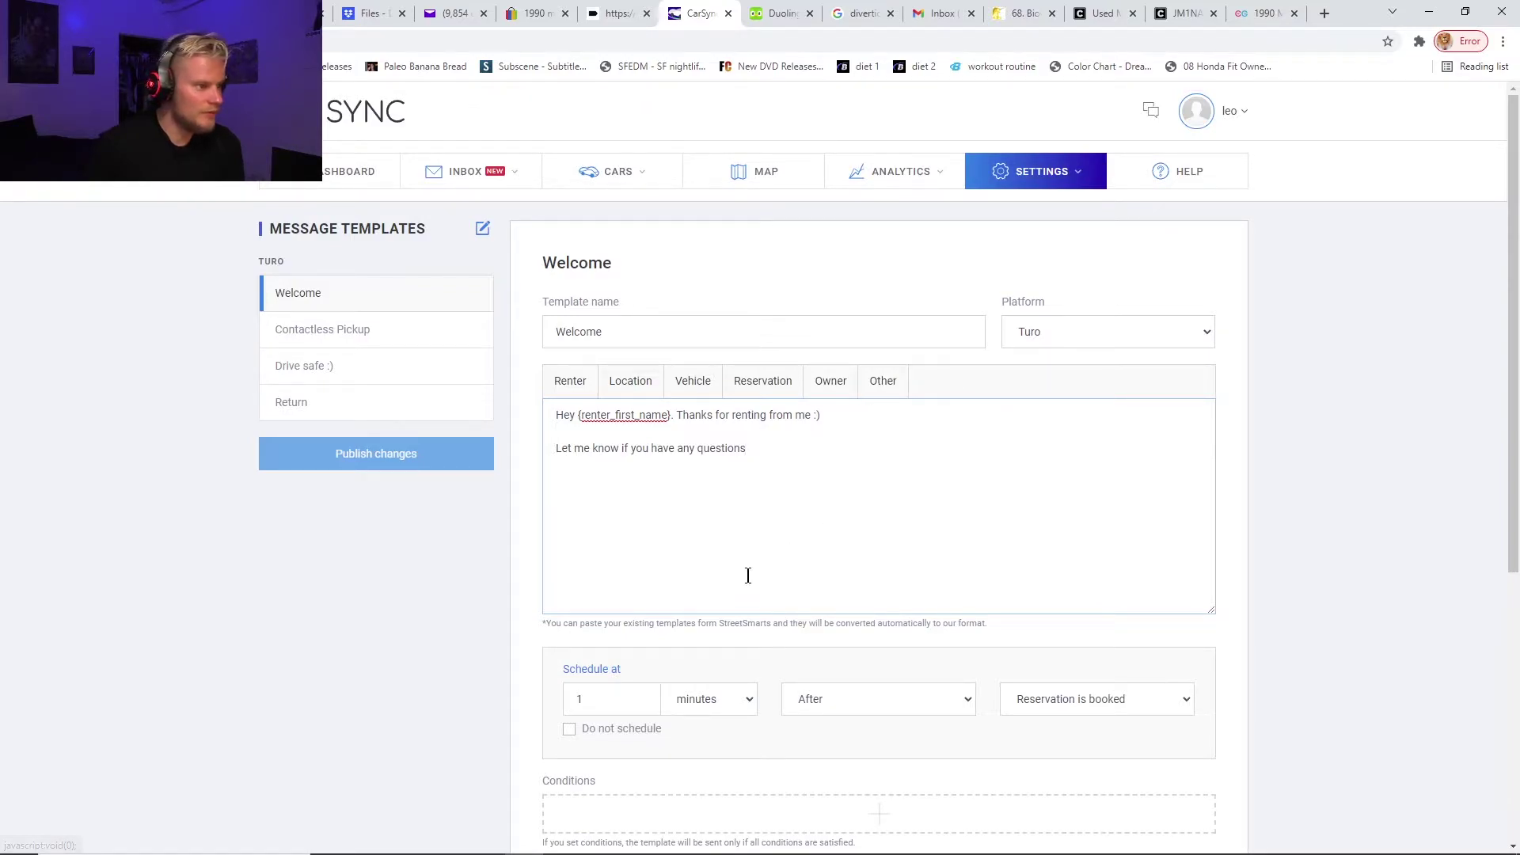
pyautogui.click(887, 385)
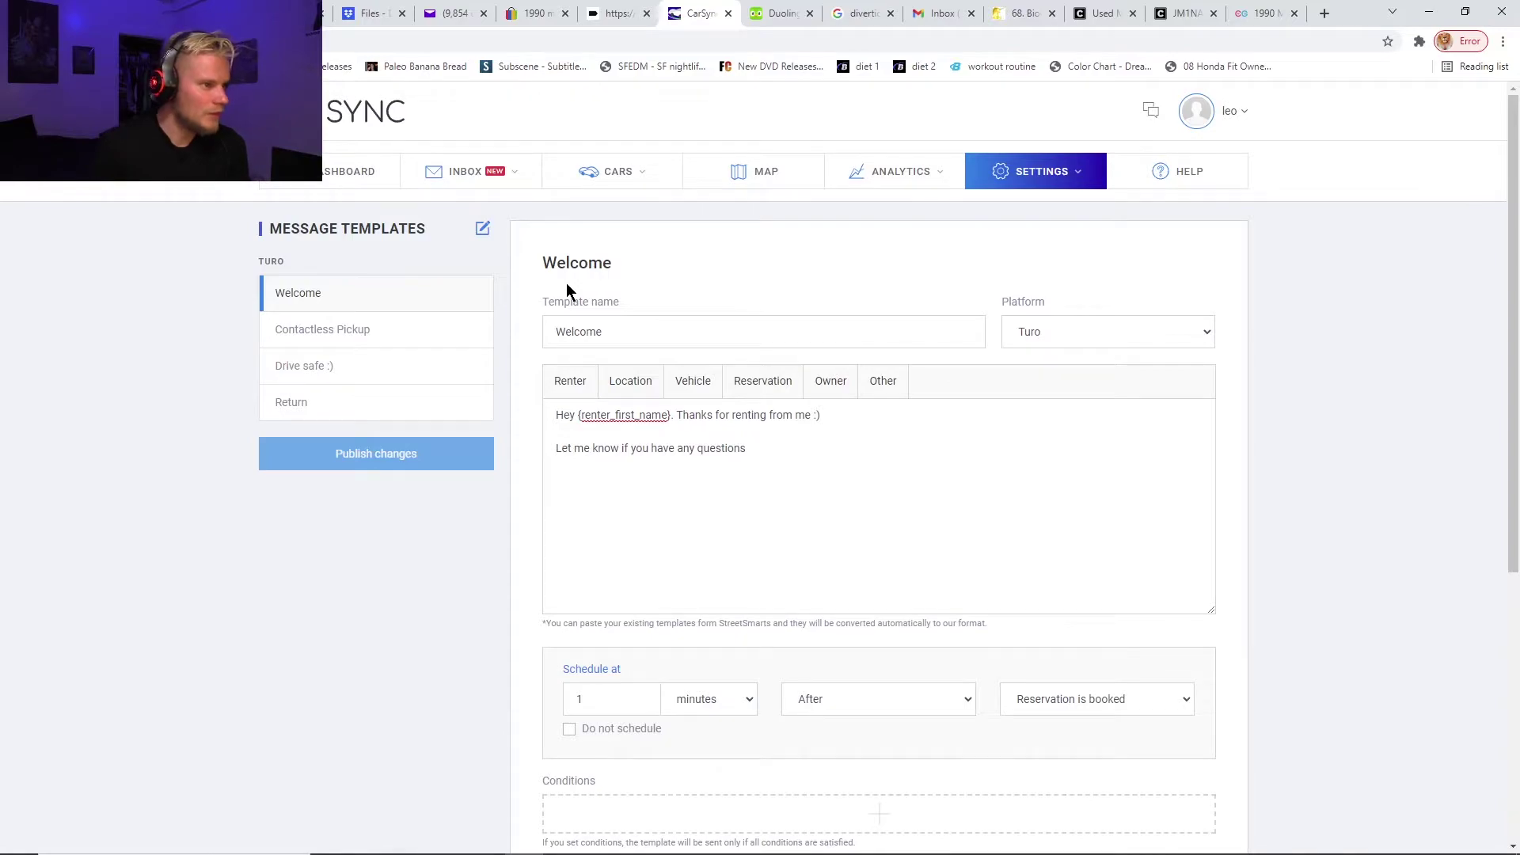
# Open the Contactless Pickup template and review its message, schedule, conditions, trip photos and override options.
pyautogui.click(411, 334)
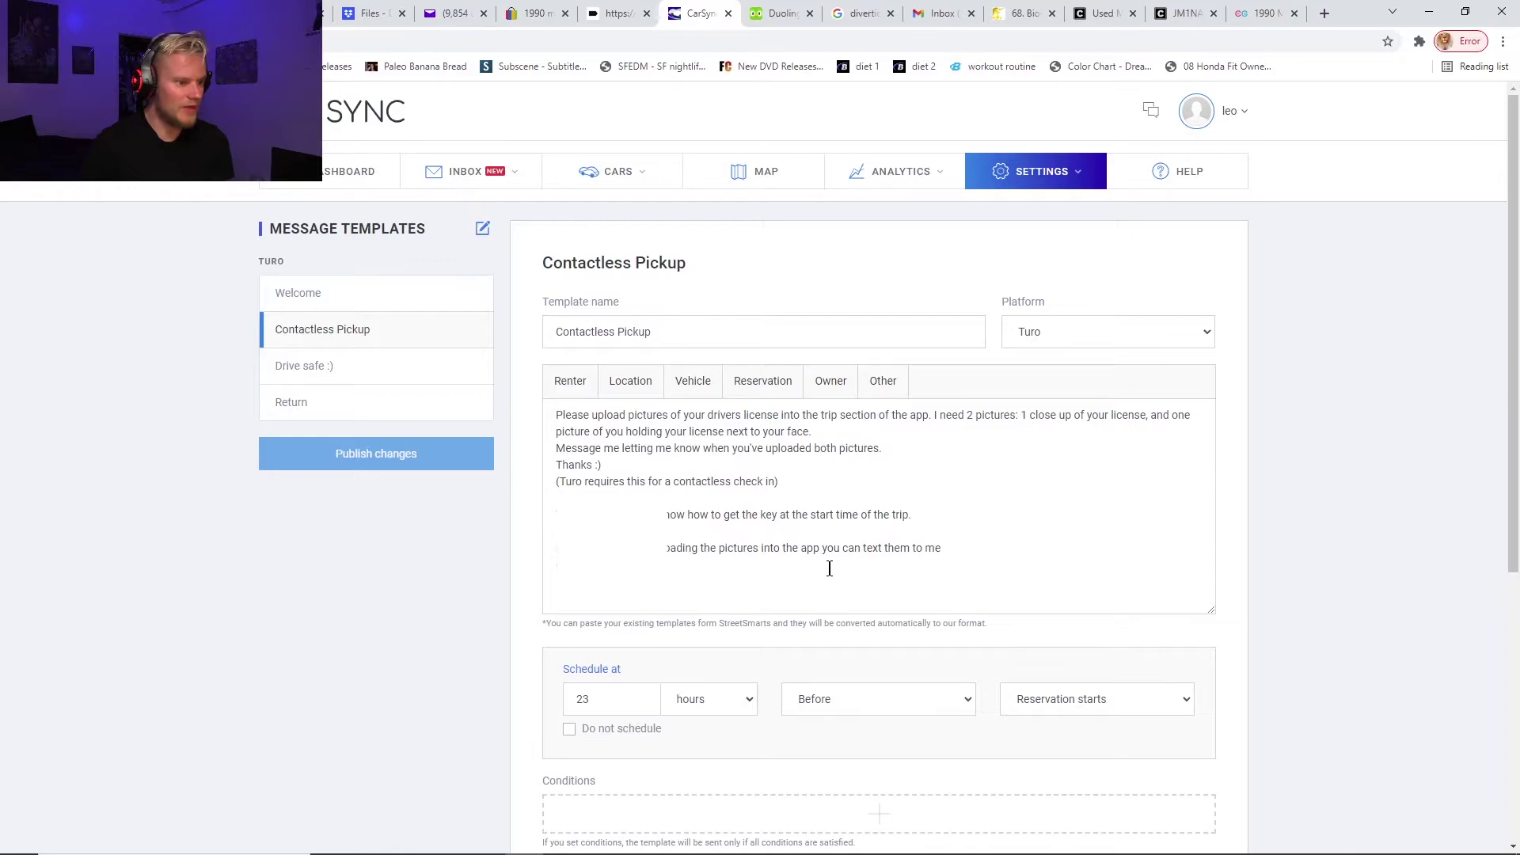
pyautogui.scroll(-5, 828, 566)
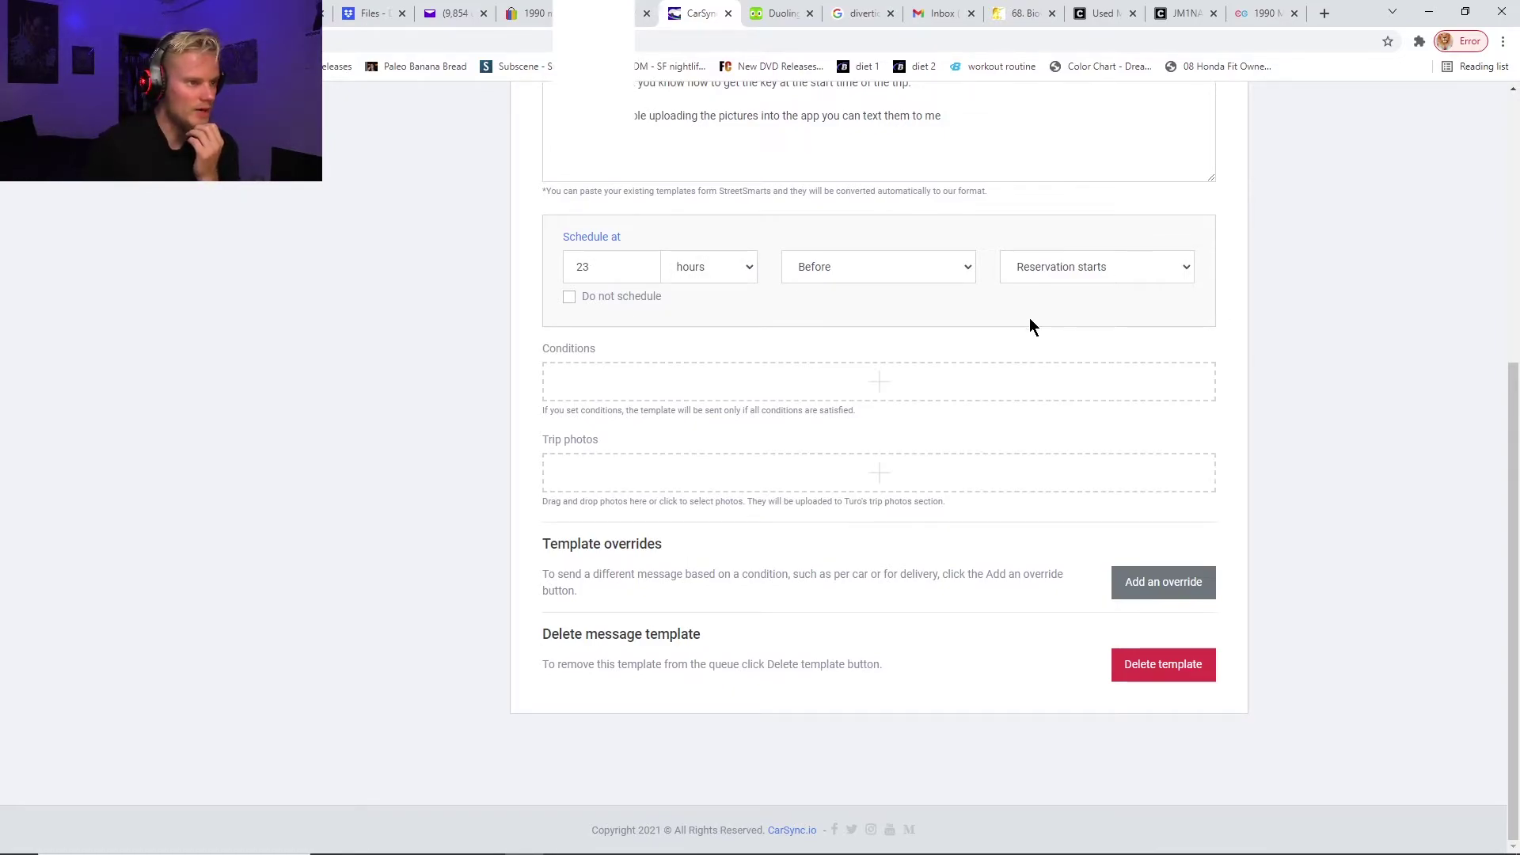
pyautogui.scroll(4, 1029, 316)
# Reopen the Welcome template and check its schedule's before/after timing options, leaving After selected.
pyautogui.click(369, 187)
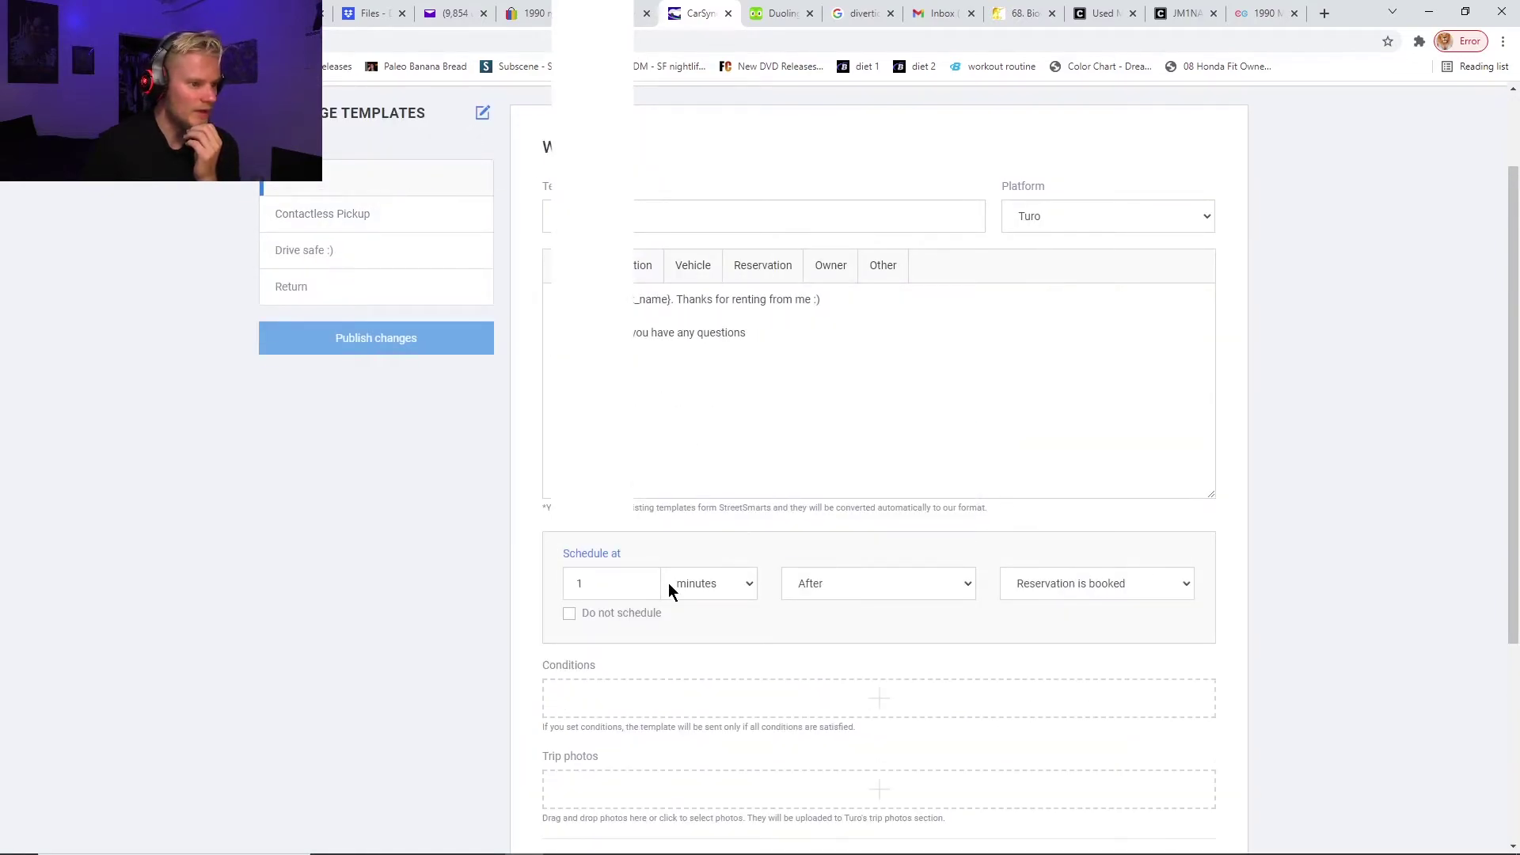
pyautogui.scroll(-4, 1029, 554)
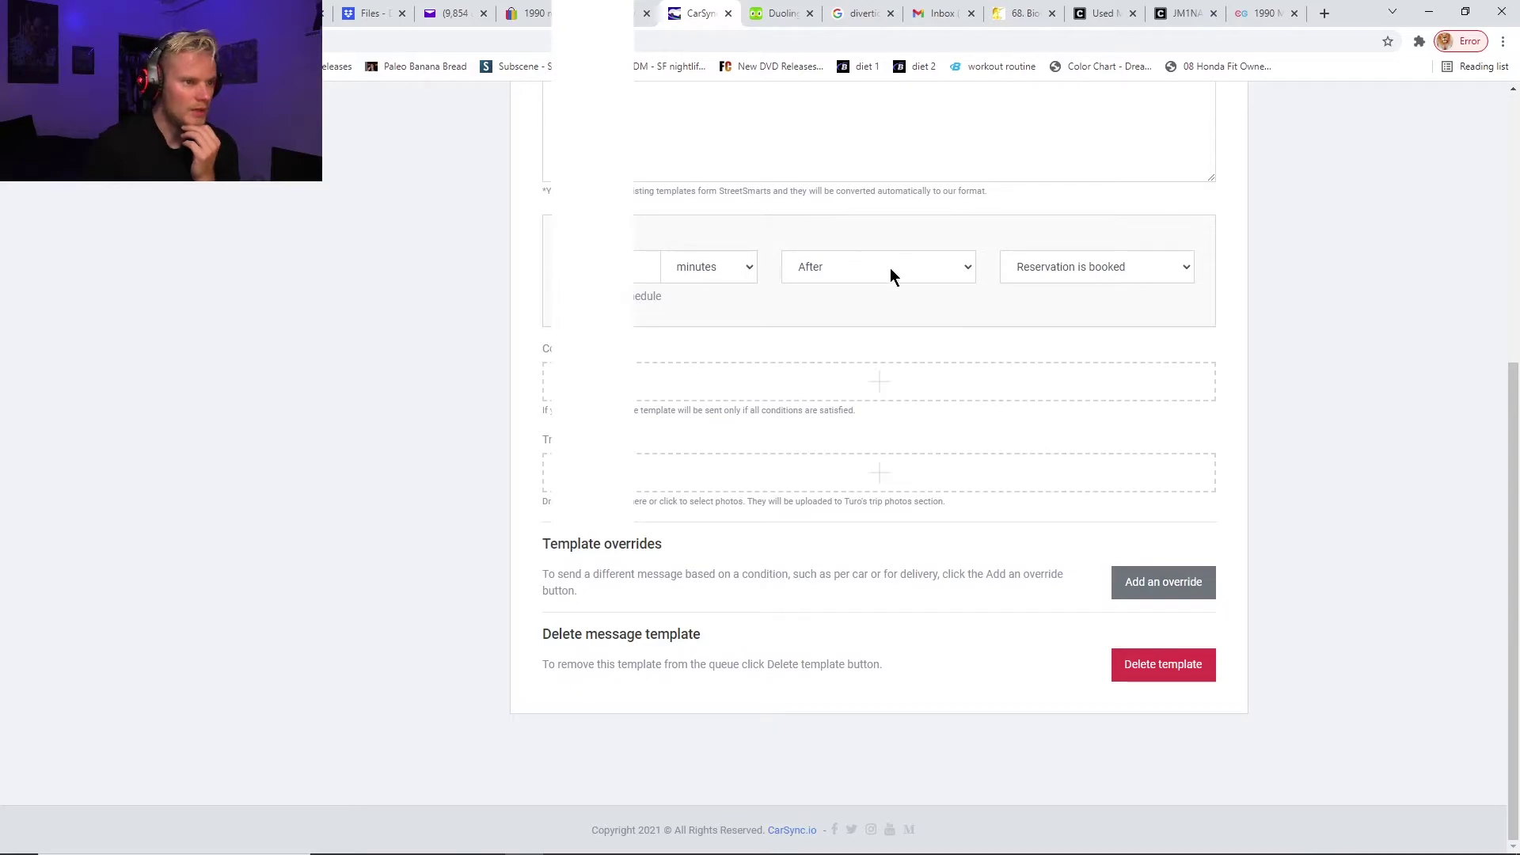
pyautogui.click(932, 266)
pyautogui.click(785, 214)
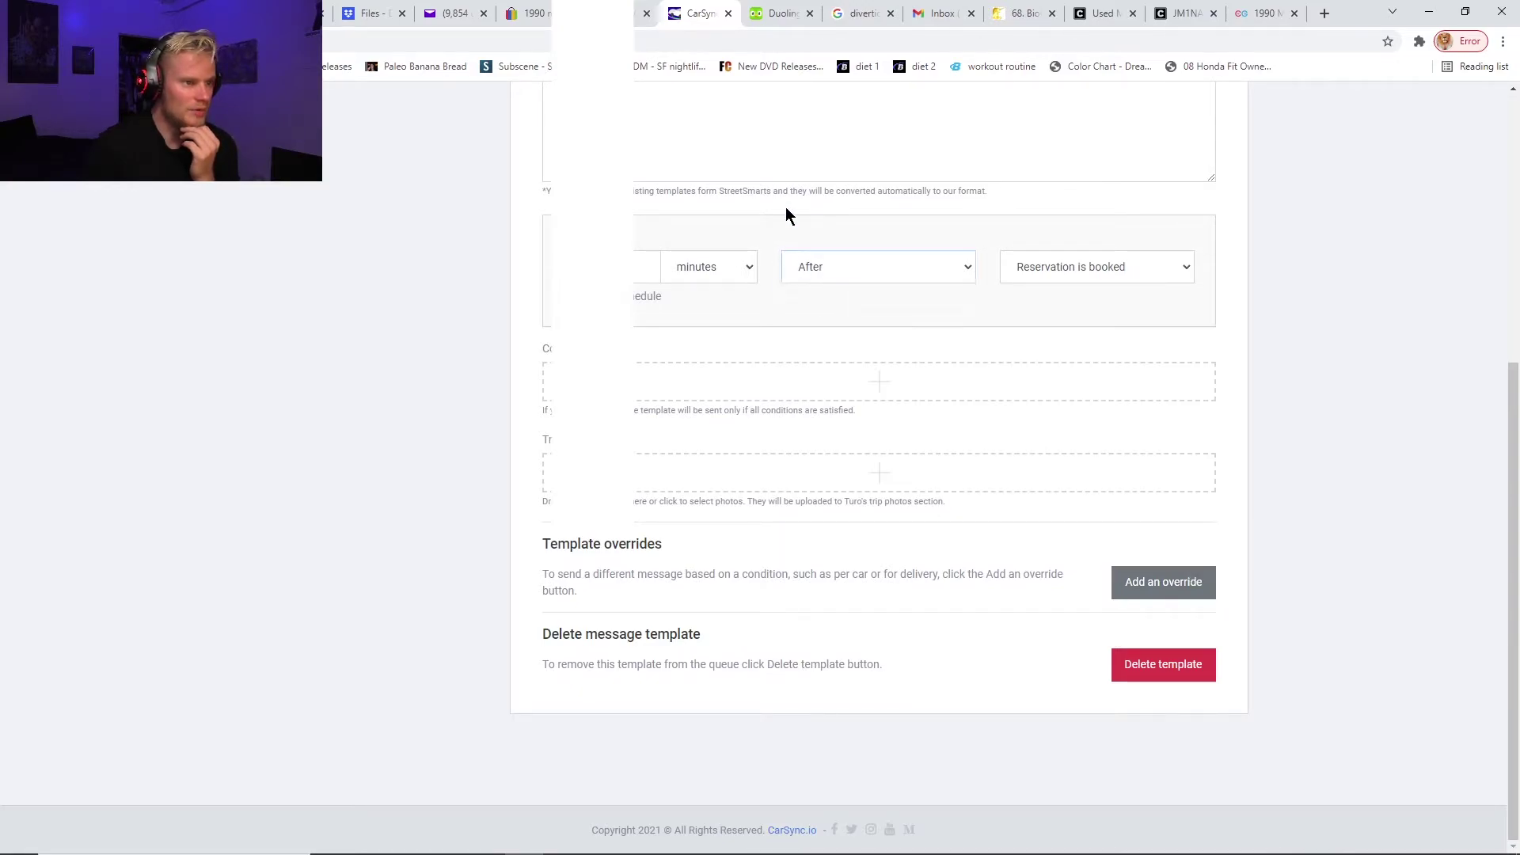
# Check the Welcome schedule's time units, Do not schedule option and reservation trigger events, leaving it at 1 minute after the reservation is booked.
pyautogui.click(746, 268)
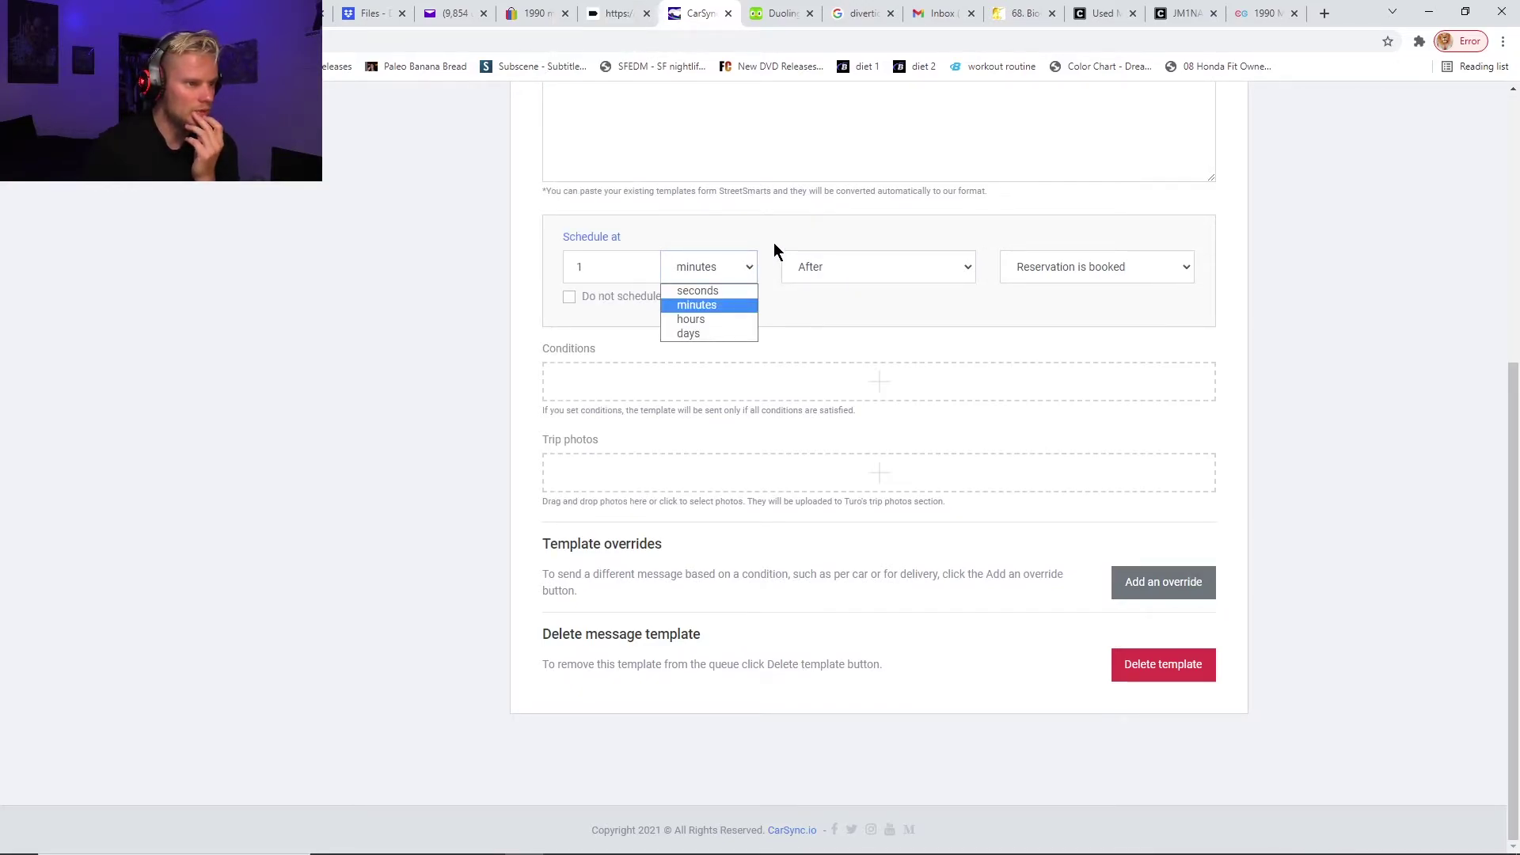
pyautogui.click(725, 305)
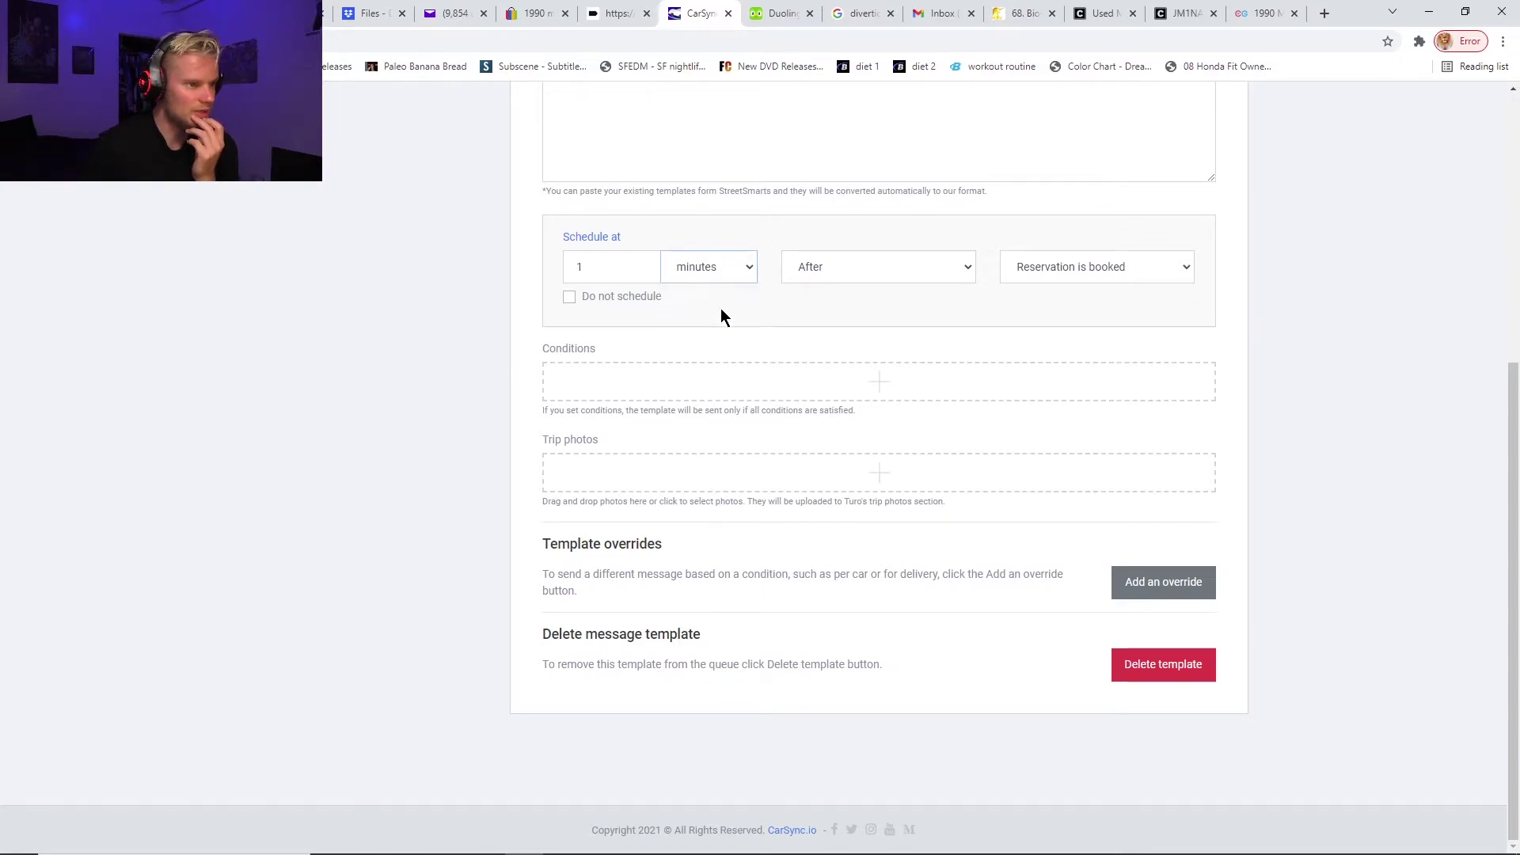
pyautogui.click(720, 309)
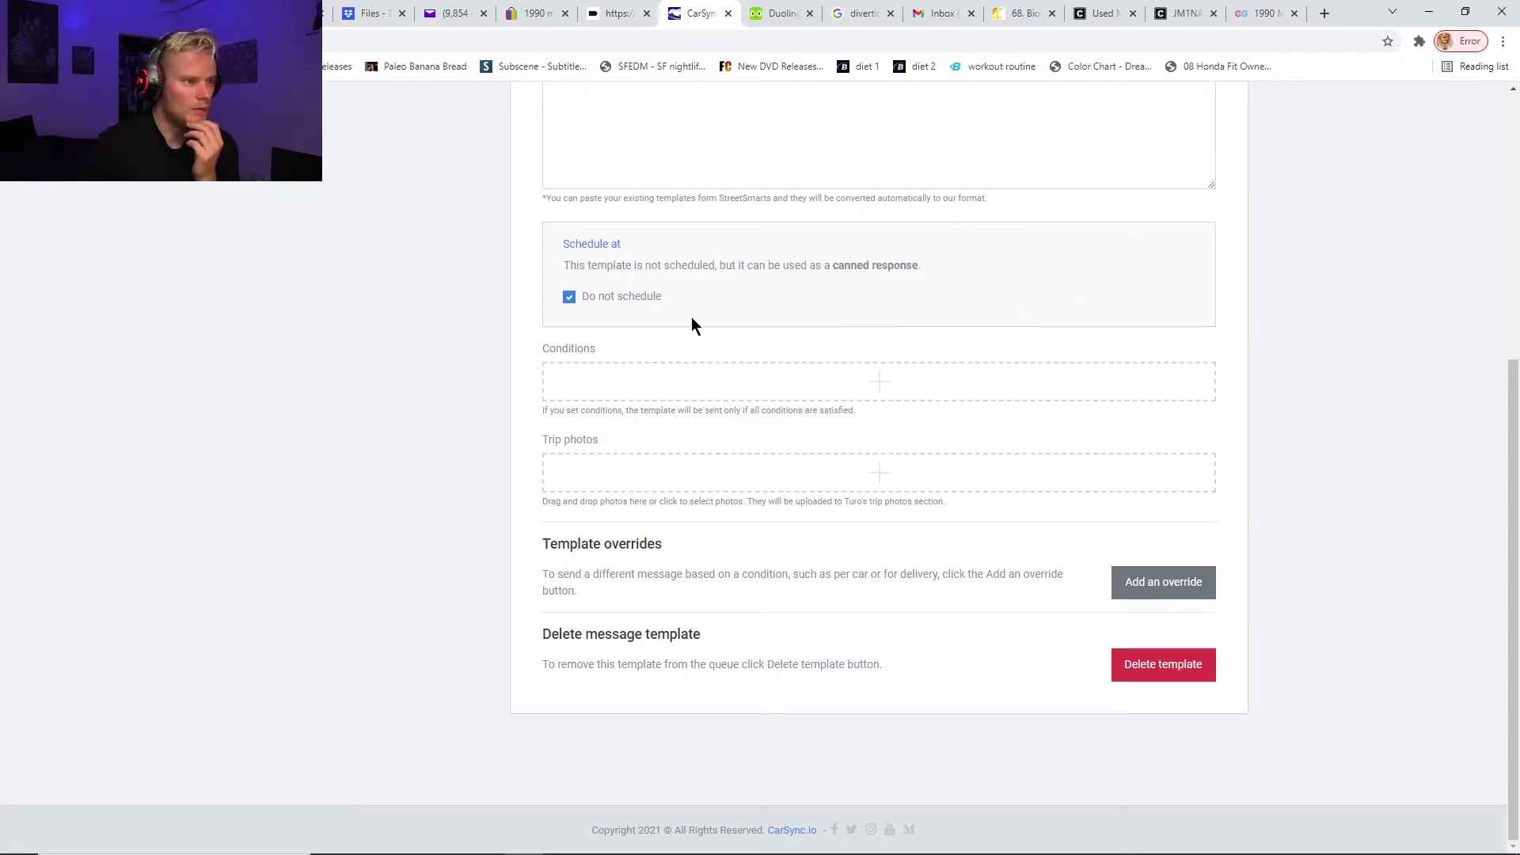
pyautogui.click(569, 297)
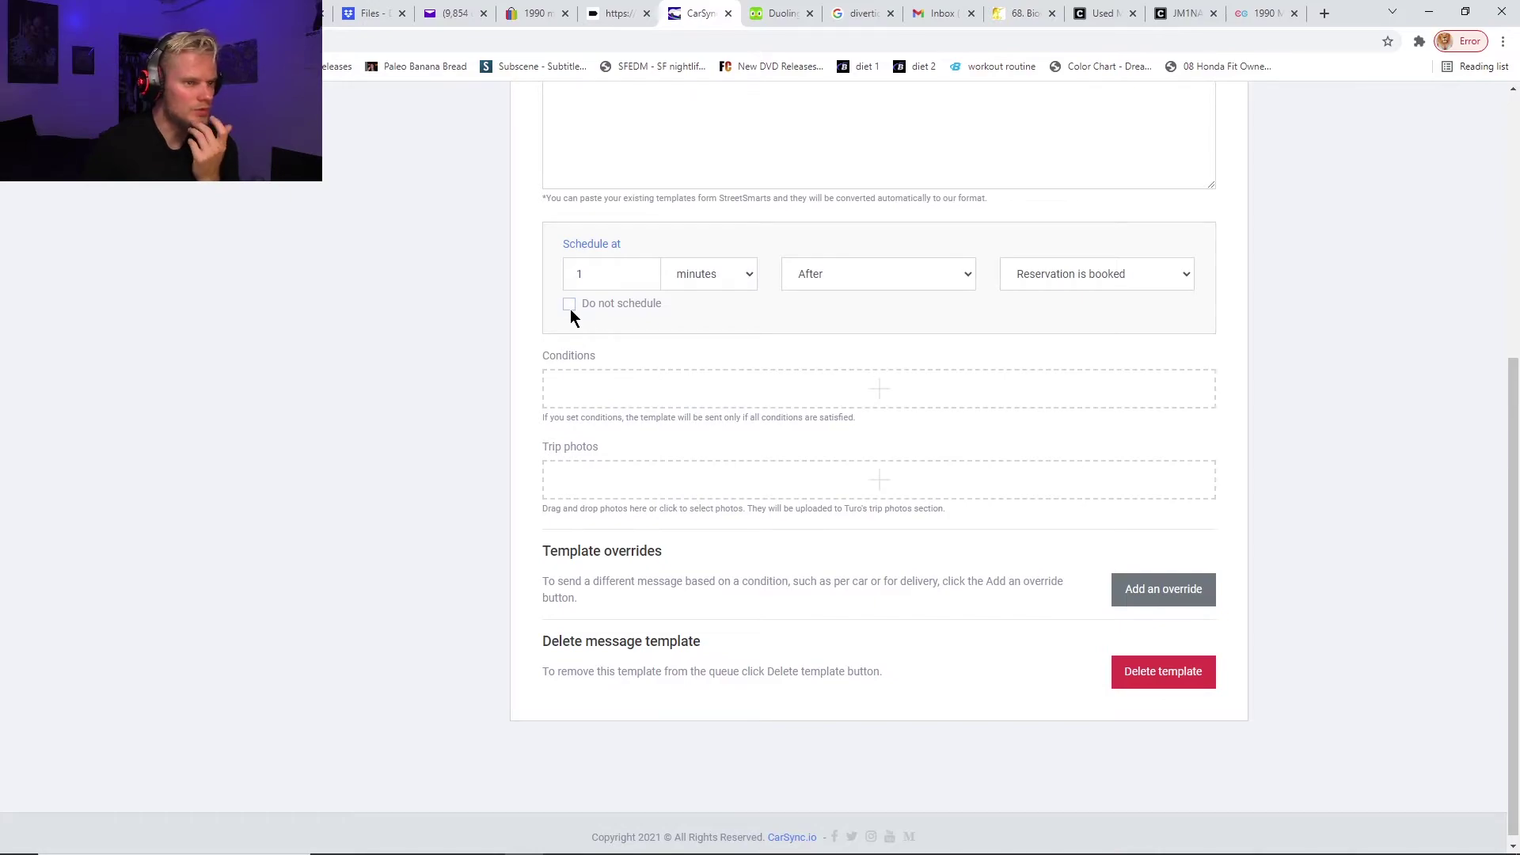
pyautogui.click(1176, 279)
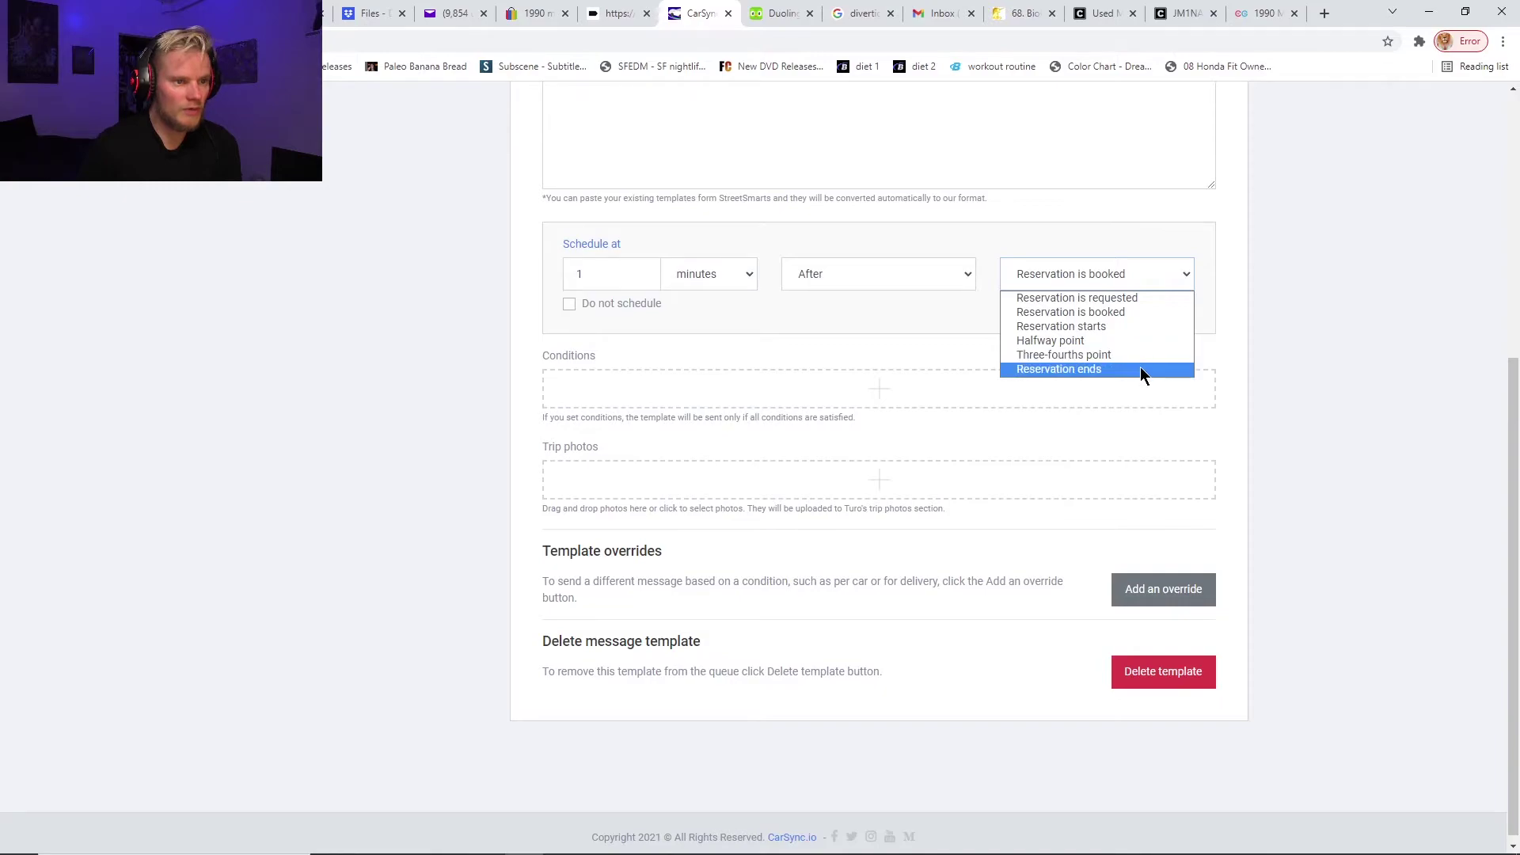
pyautogui.click(1374, 312)
# Look through the Cars, Accounts, Delivery and More conditions available for the Welcome template, and close them without setting any.
pyautogui.scroll(4, 990, 519)
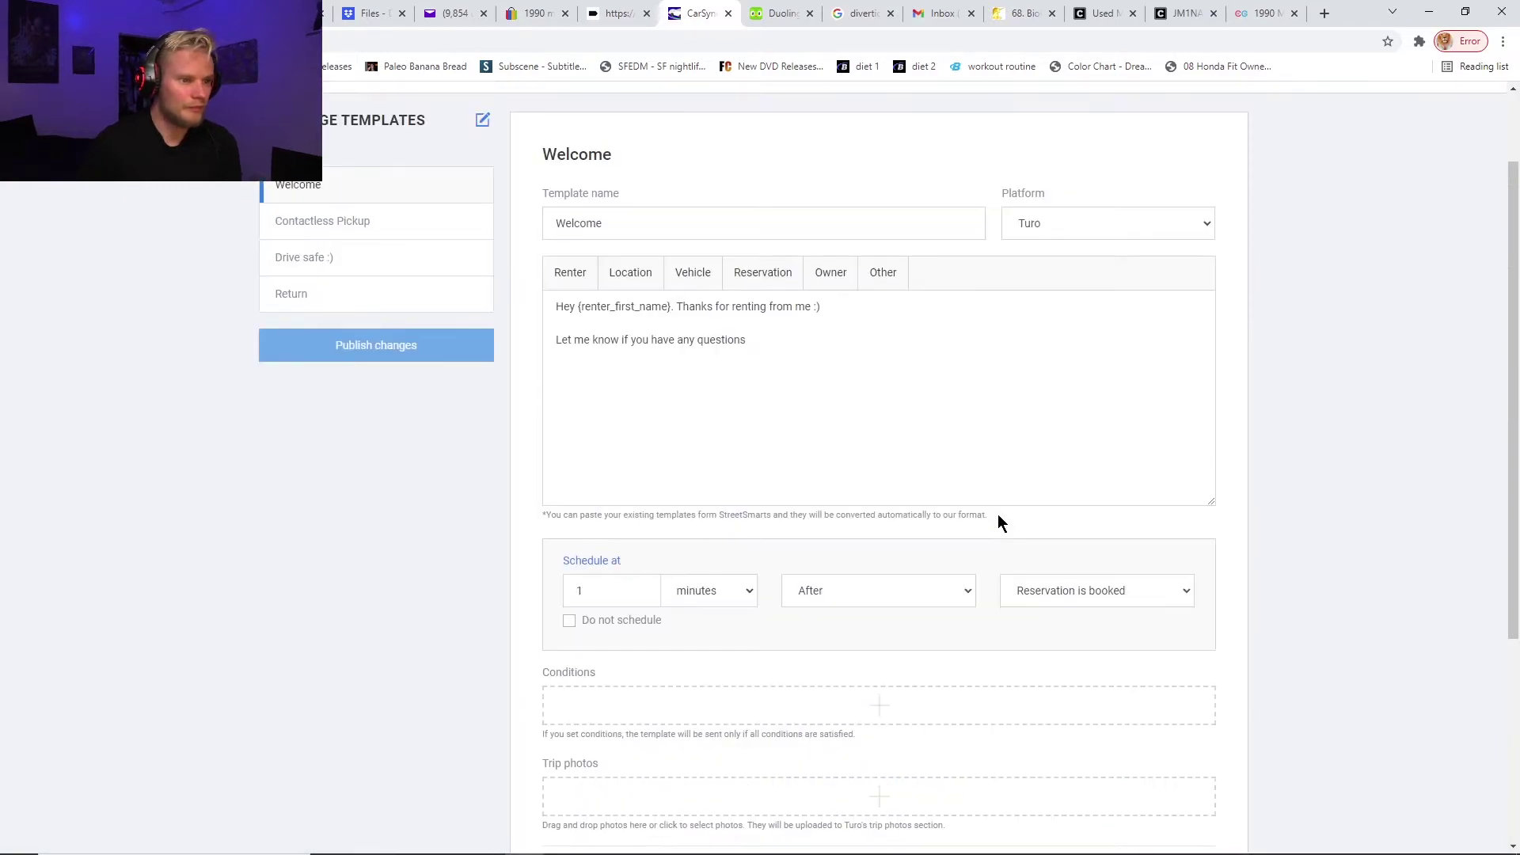
pyautogui.scroll(-3, 999, 516)
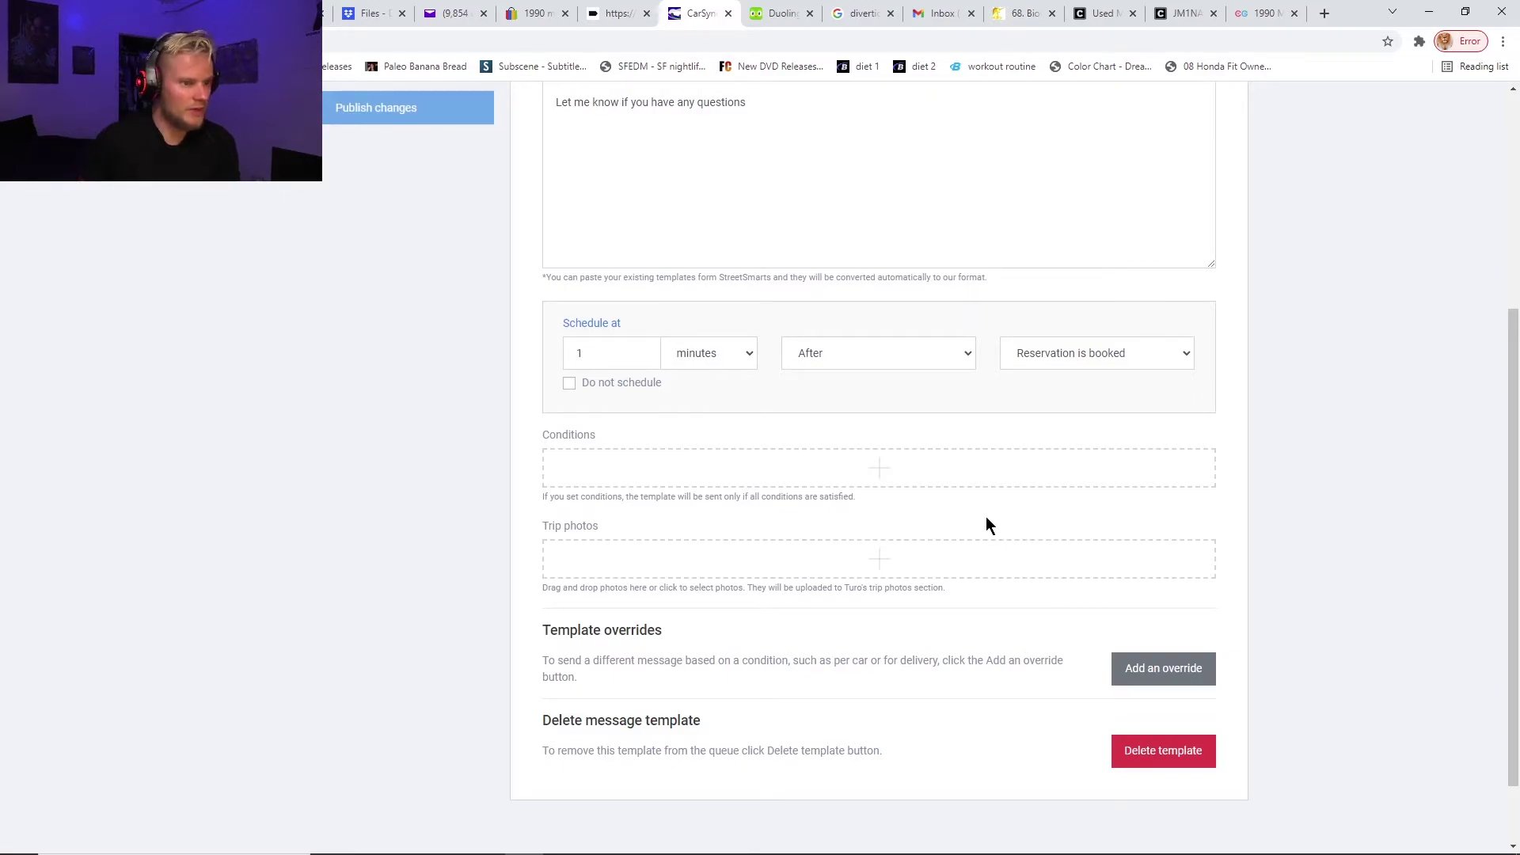
pyautogui.scroll(4, 978, 521)
pyautogui.scroll(-4, 976, 516)
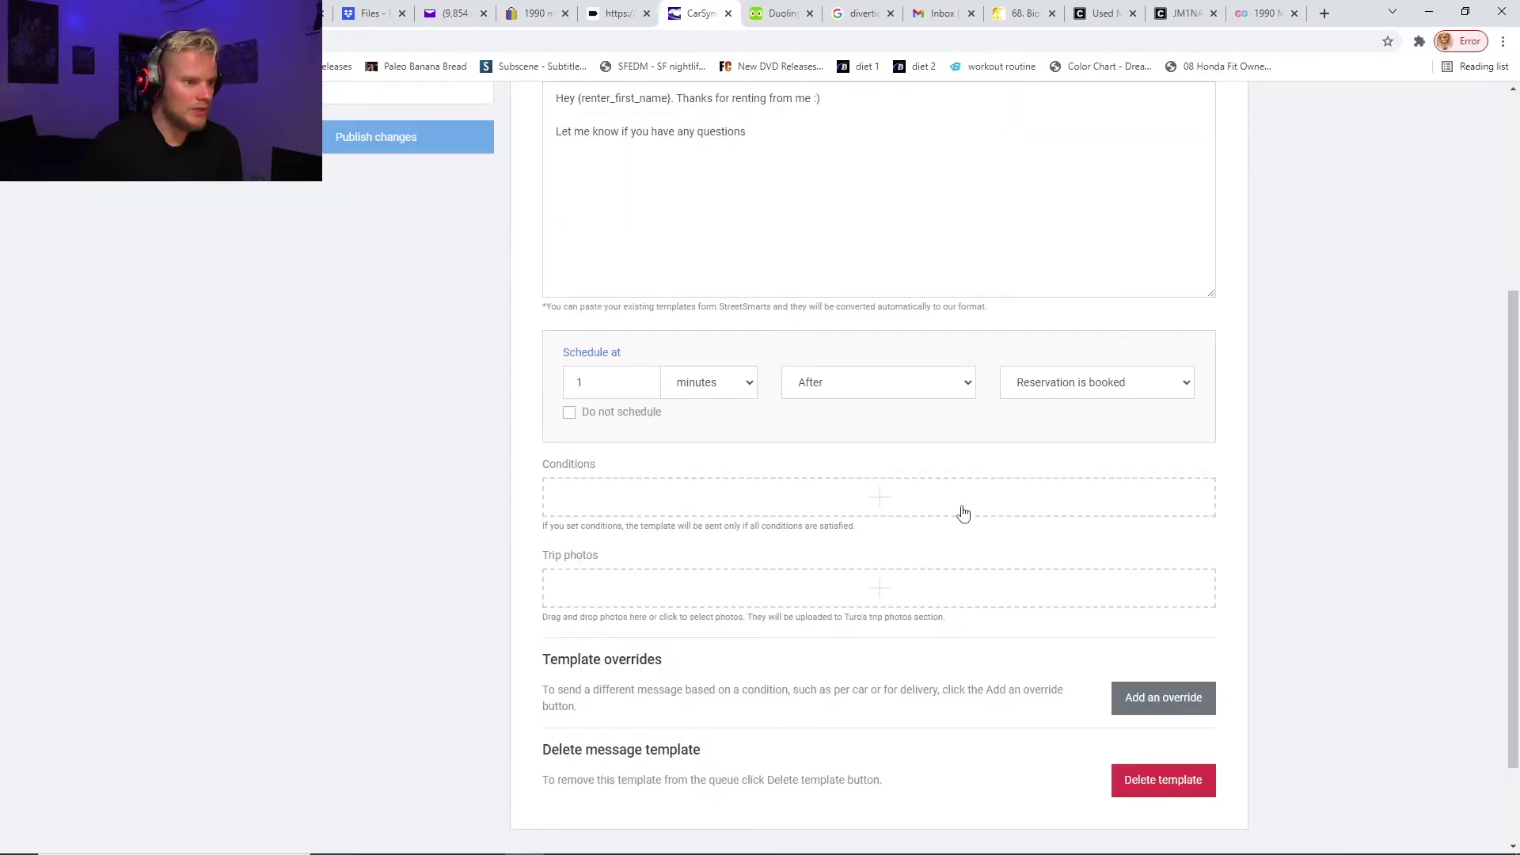
pyautogui.click(877, 497)
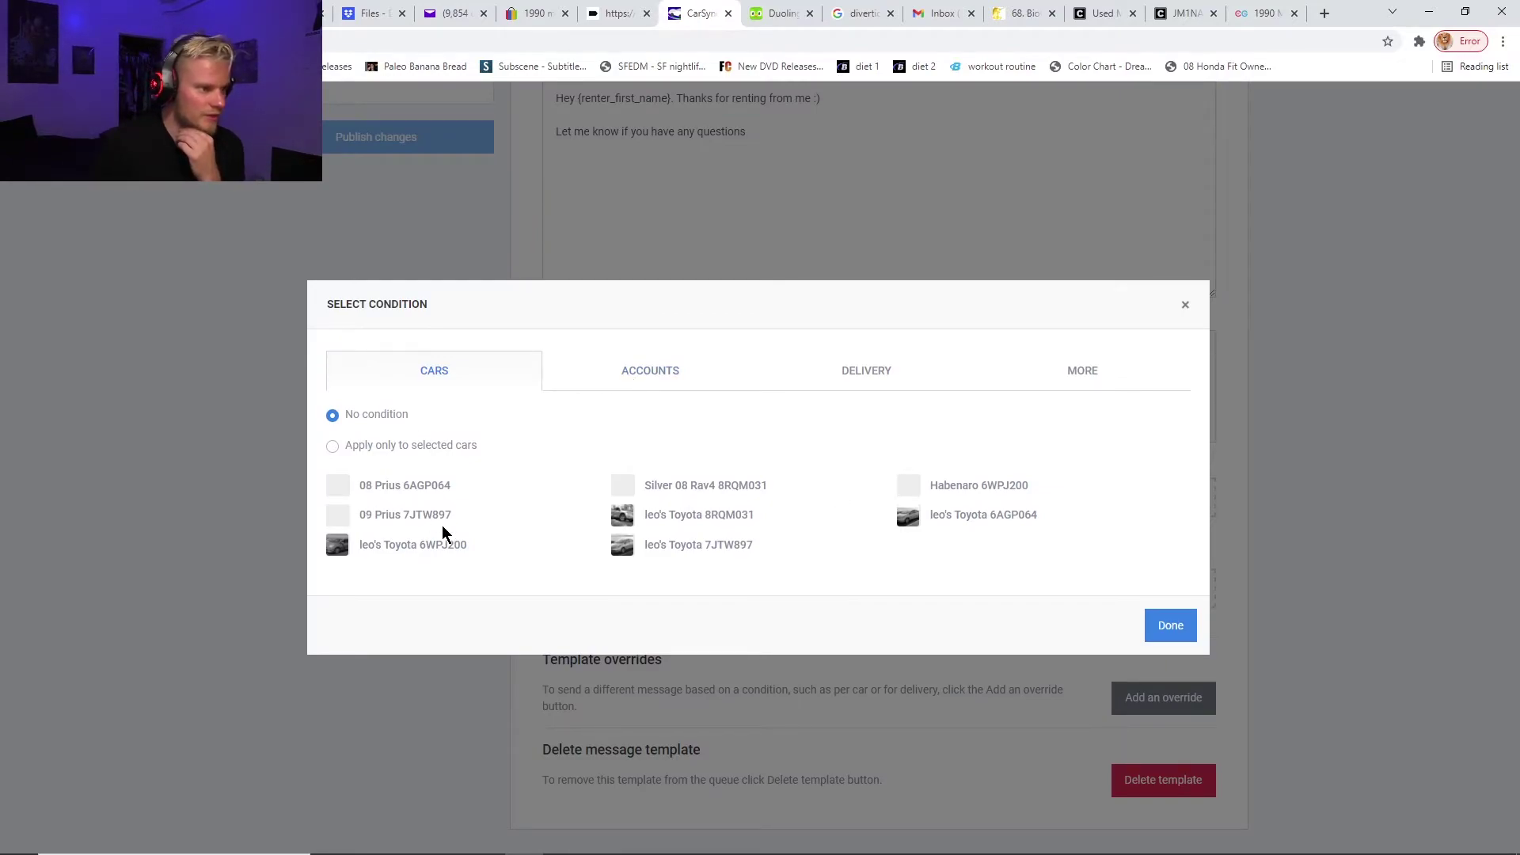
pyautogui.click(665, 372)
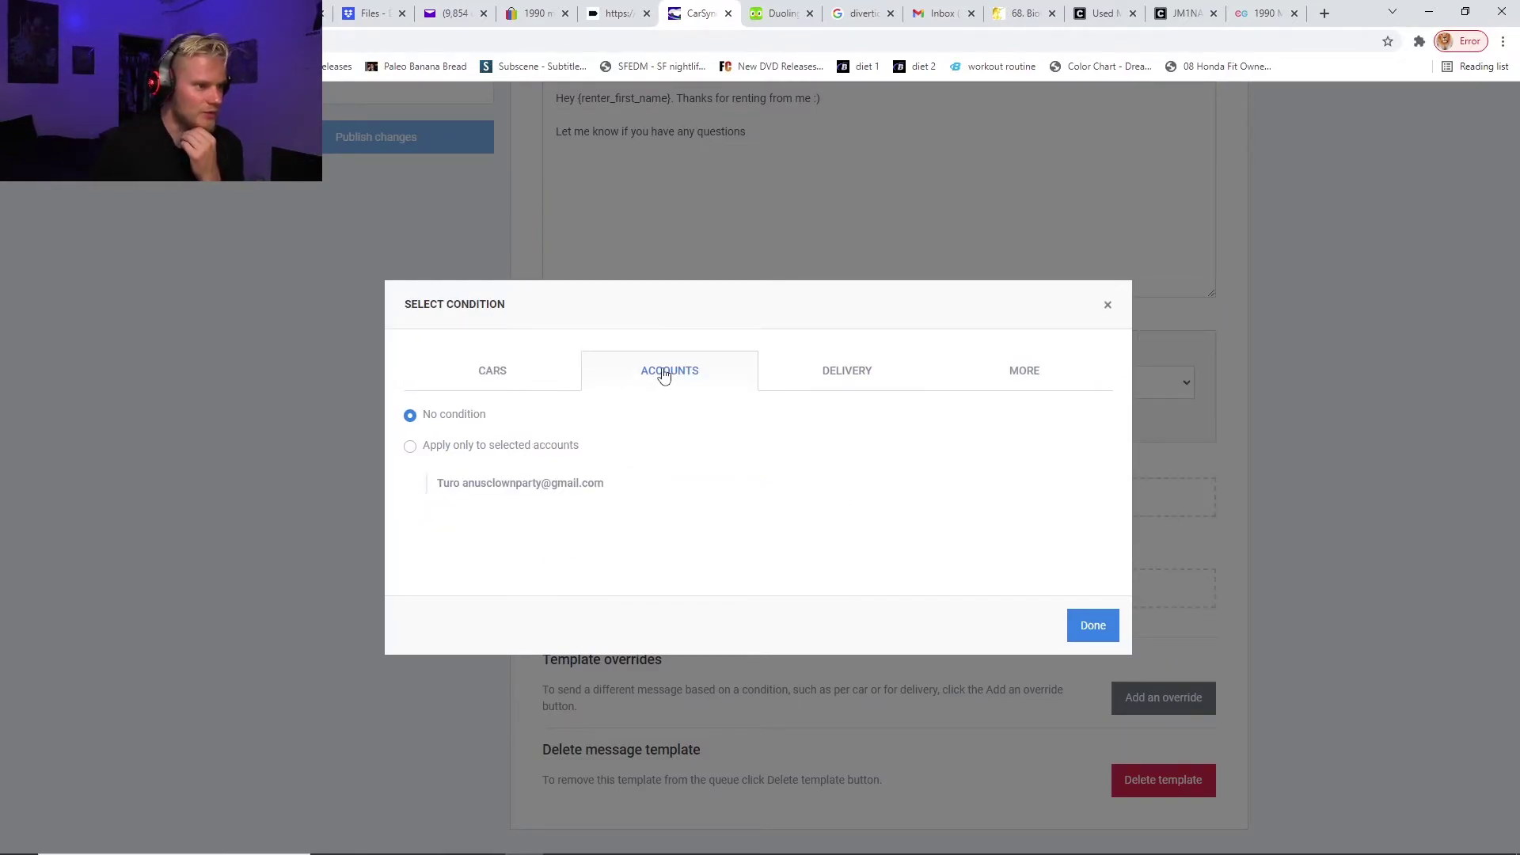
pyautogui.click(851, 383)
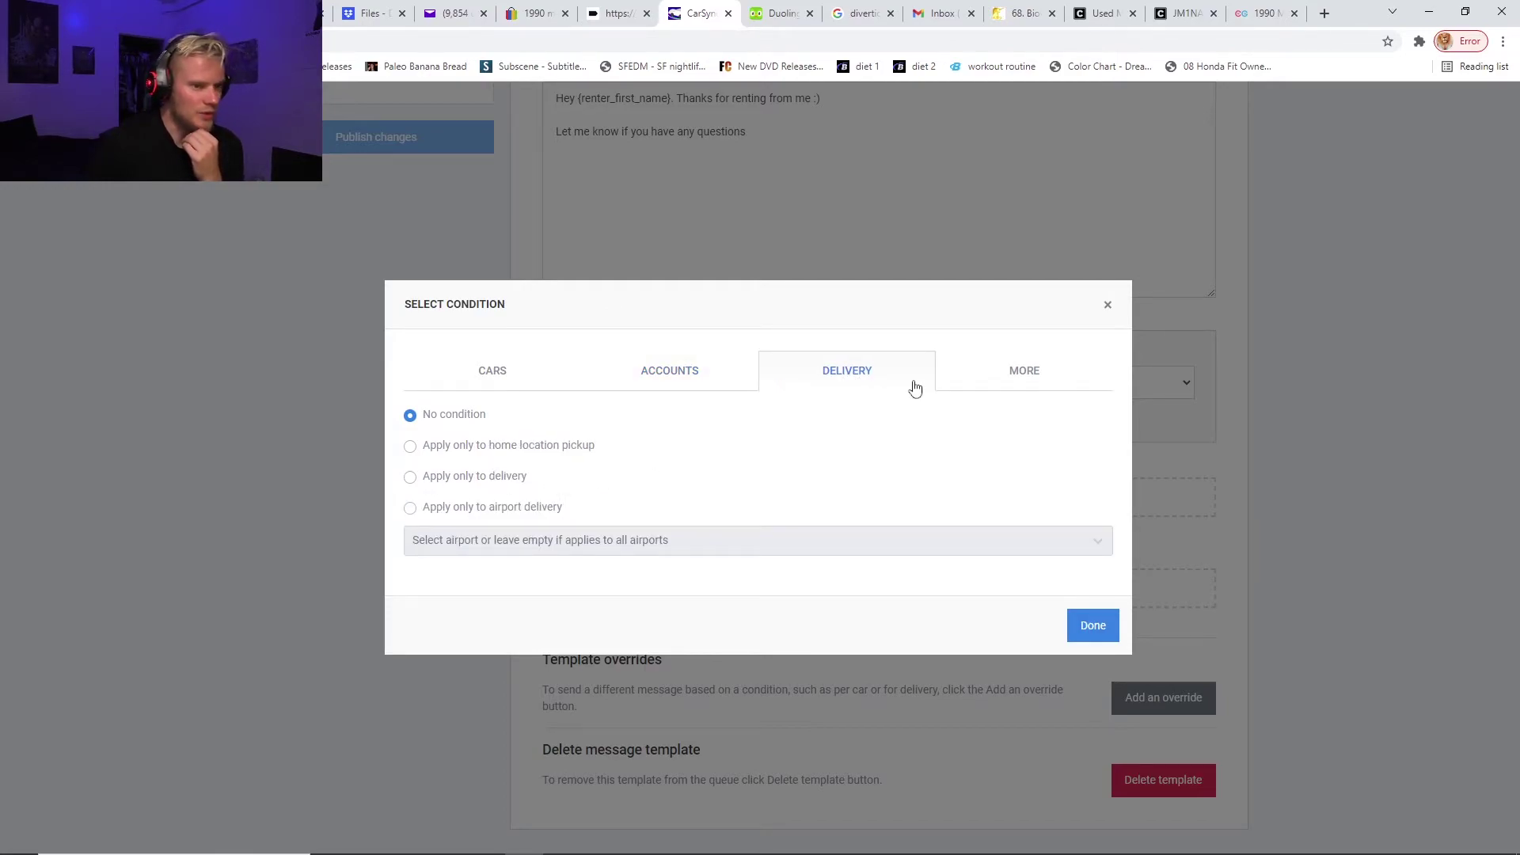
pyautogui.click(1039, 377)
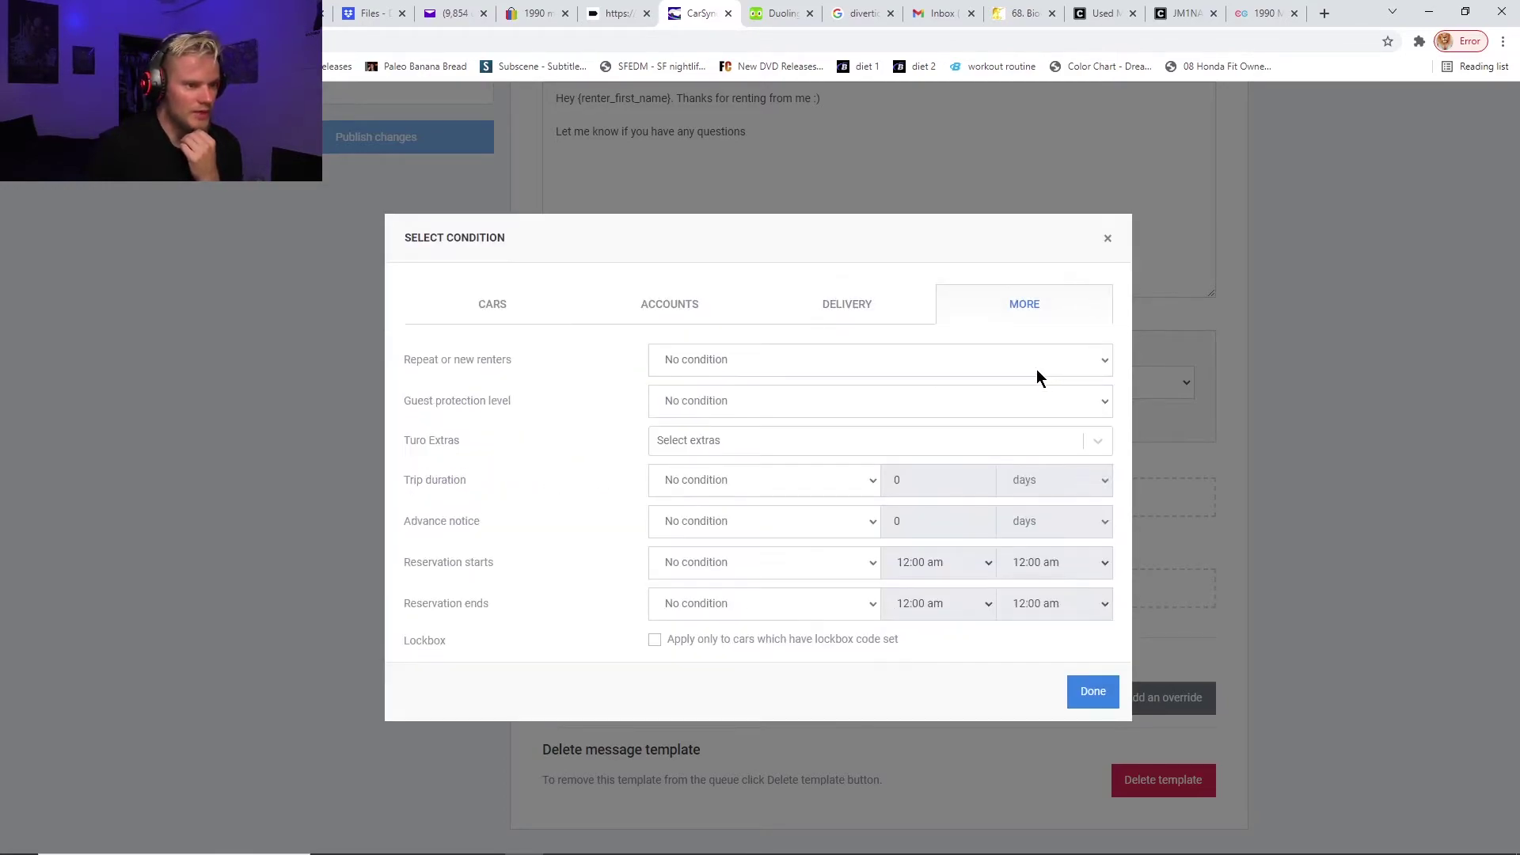
pyautogui.click(502, 317)
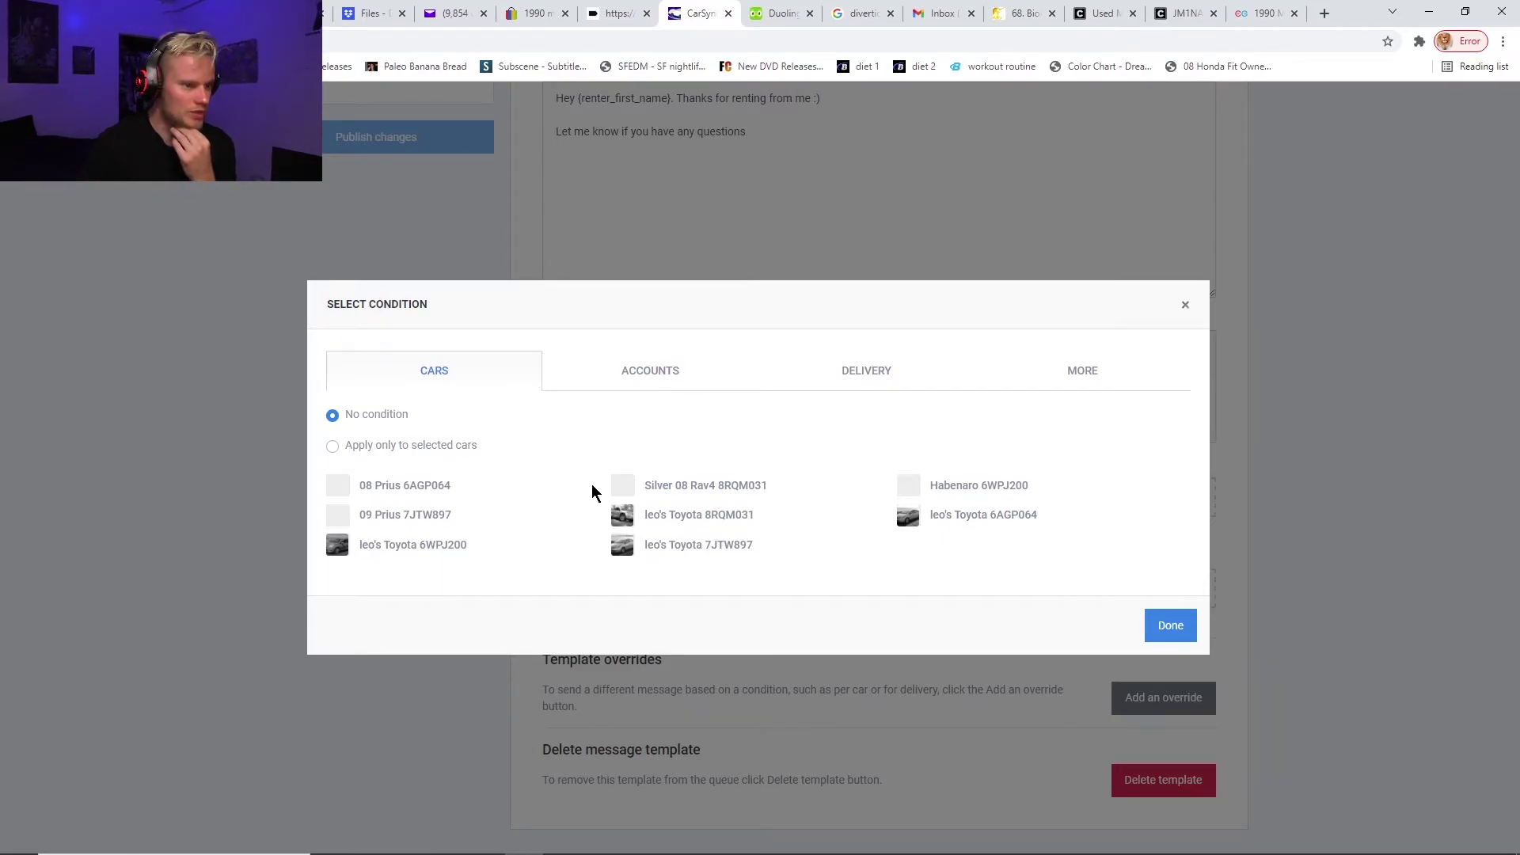
pyautogui.click(1185, 305)
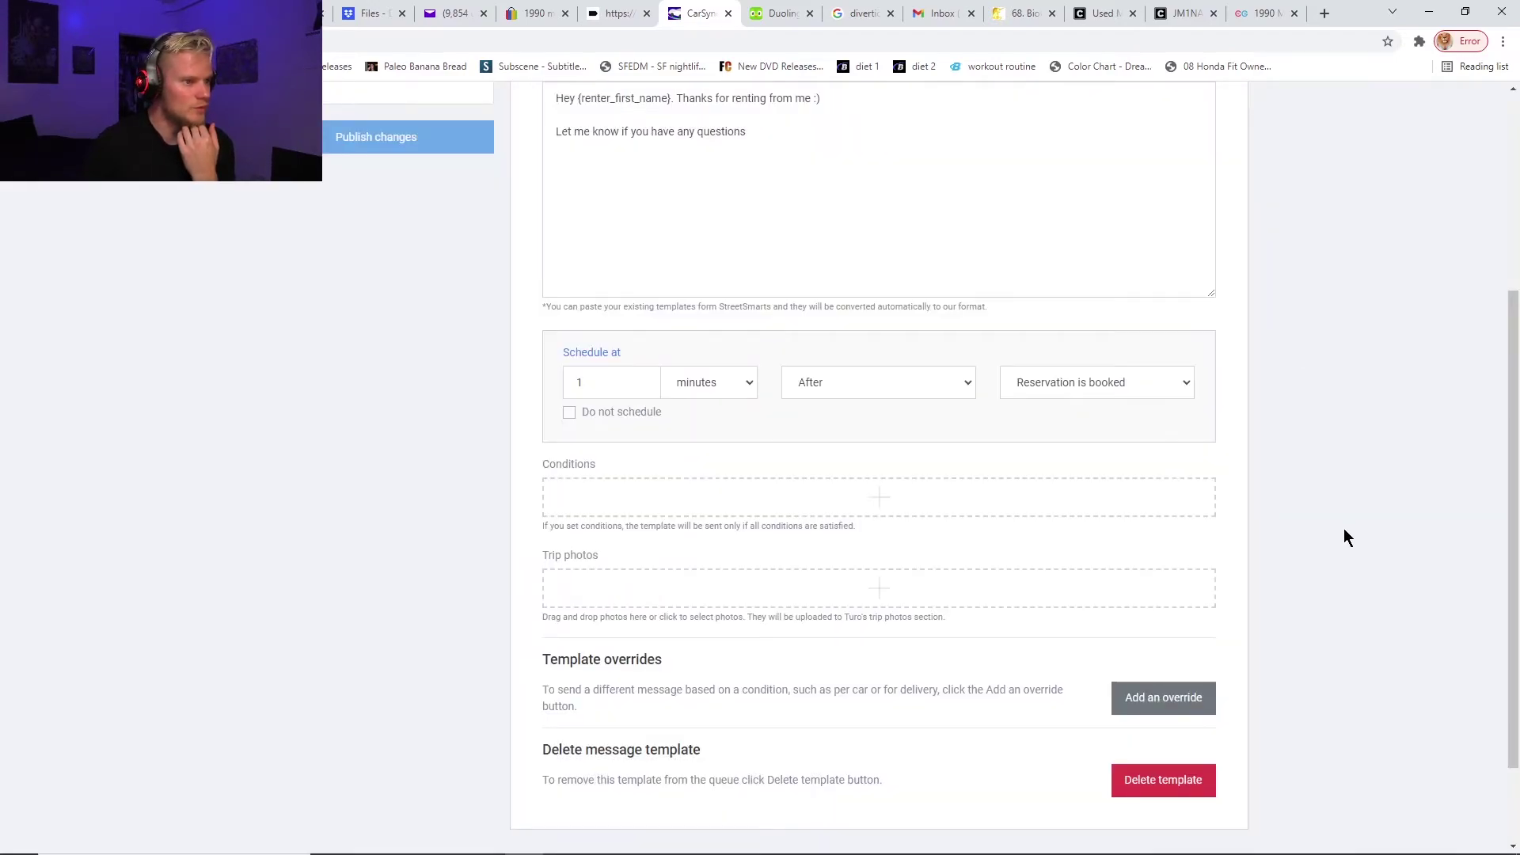
# Open the Drive safe :) template and read its message about tolls and reporting problems with the car.
pyautogui.scroll(4, 1285, 559)
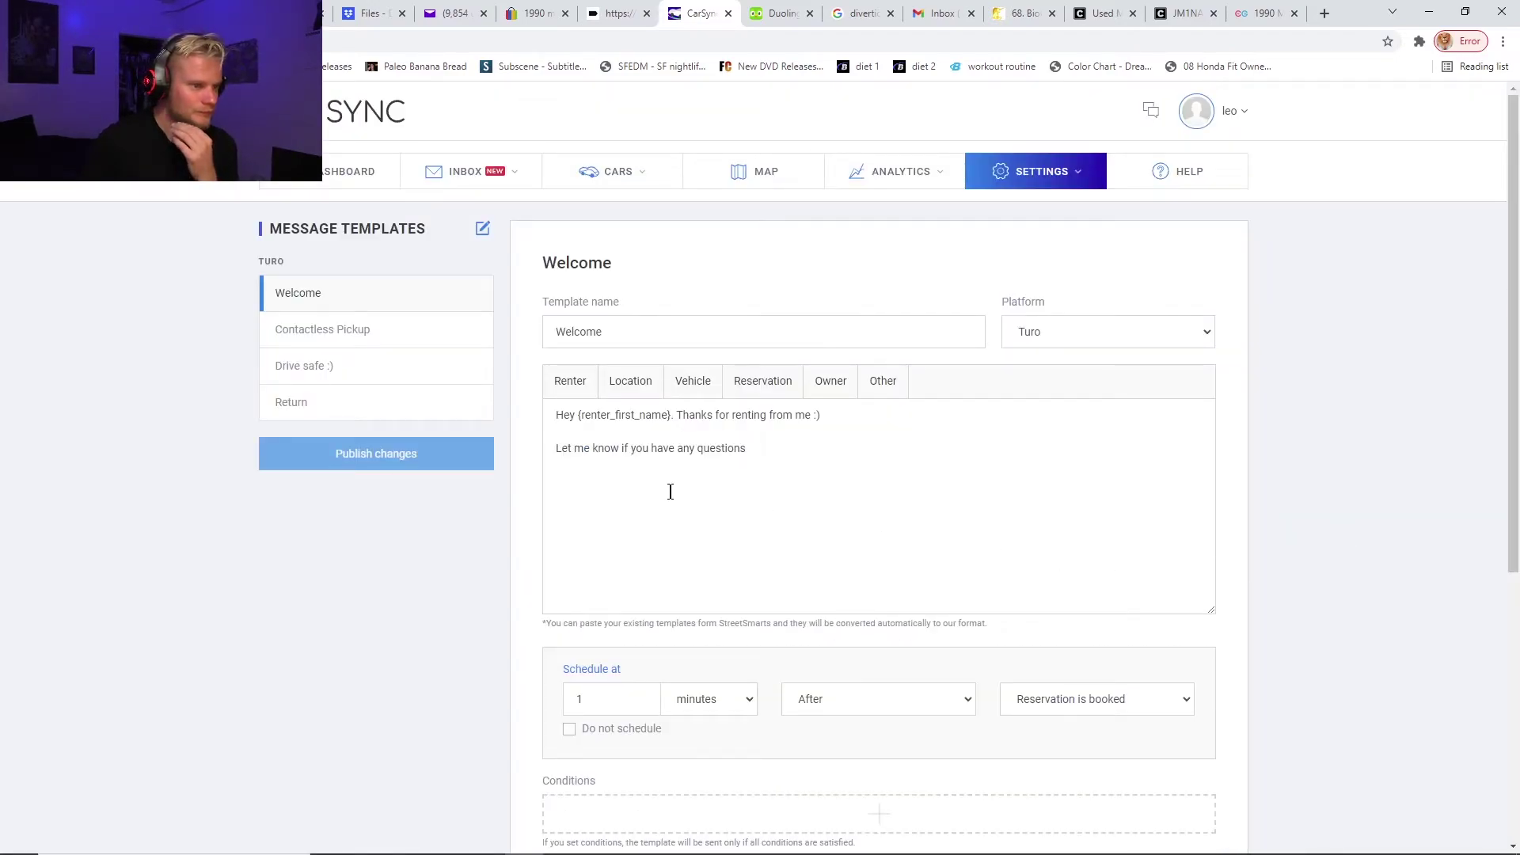
pyautogui.click(442, 368)
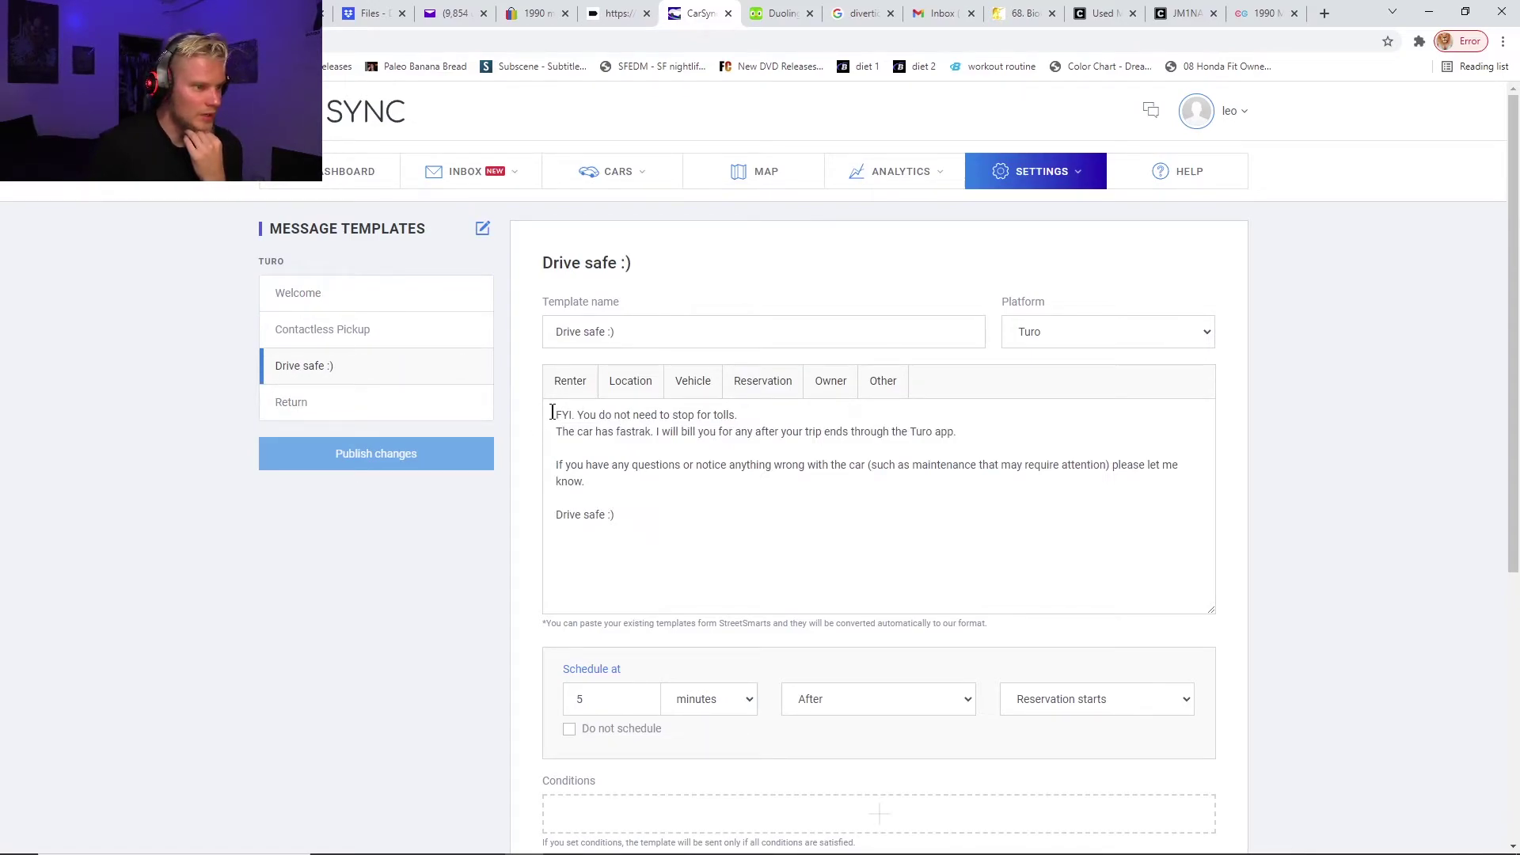
pyautogui.moveTo(552, 412); pyautogui.dragTo(998, 435)
pyautogui.click(998, 434)
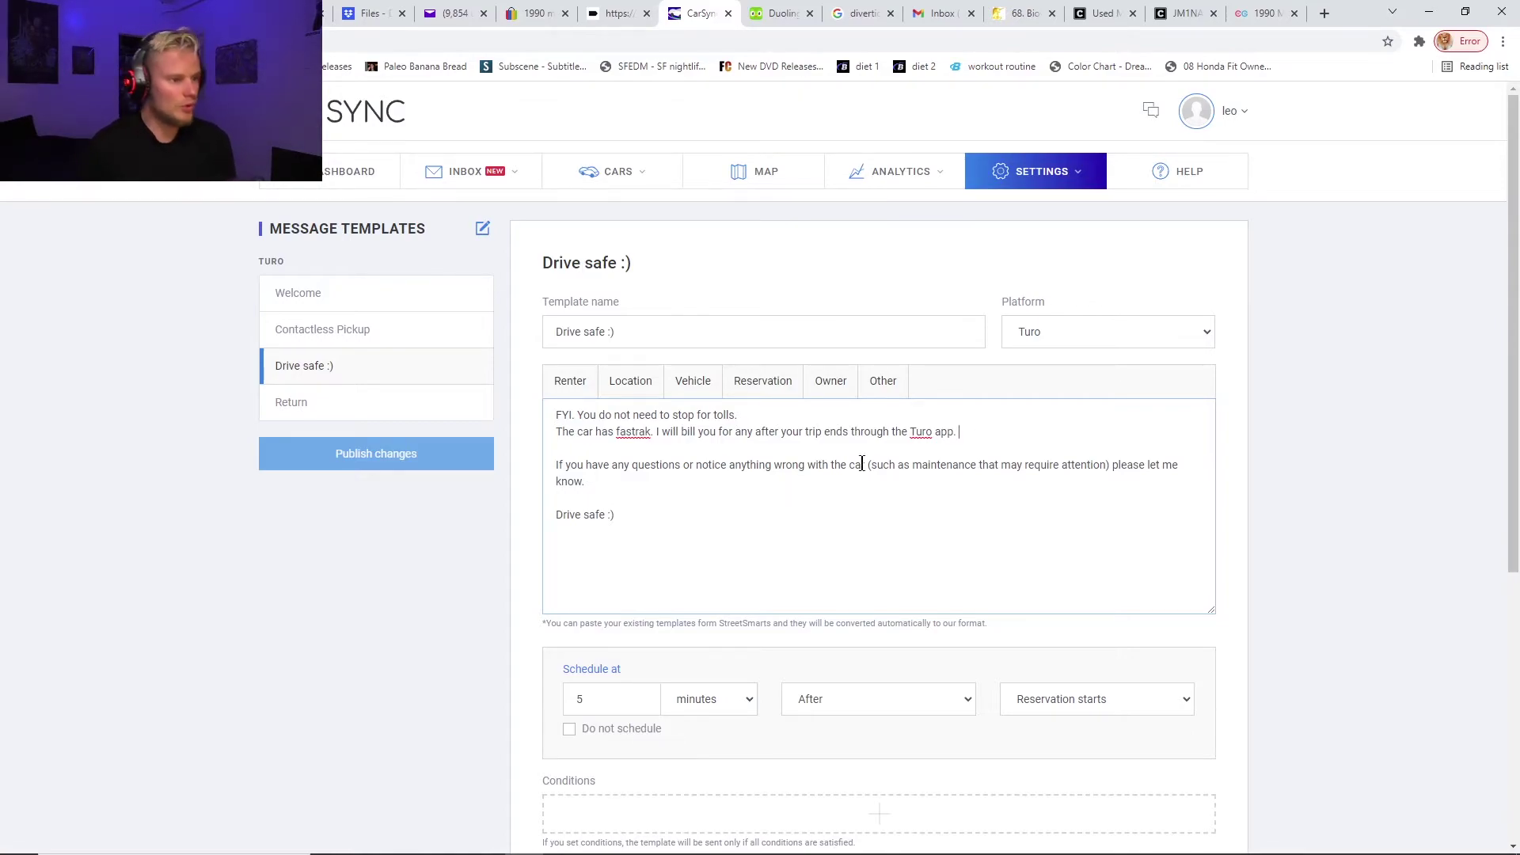
pyautogui.moveTo(552, 460); pyautogui.dragTo(1120, 481)
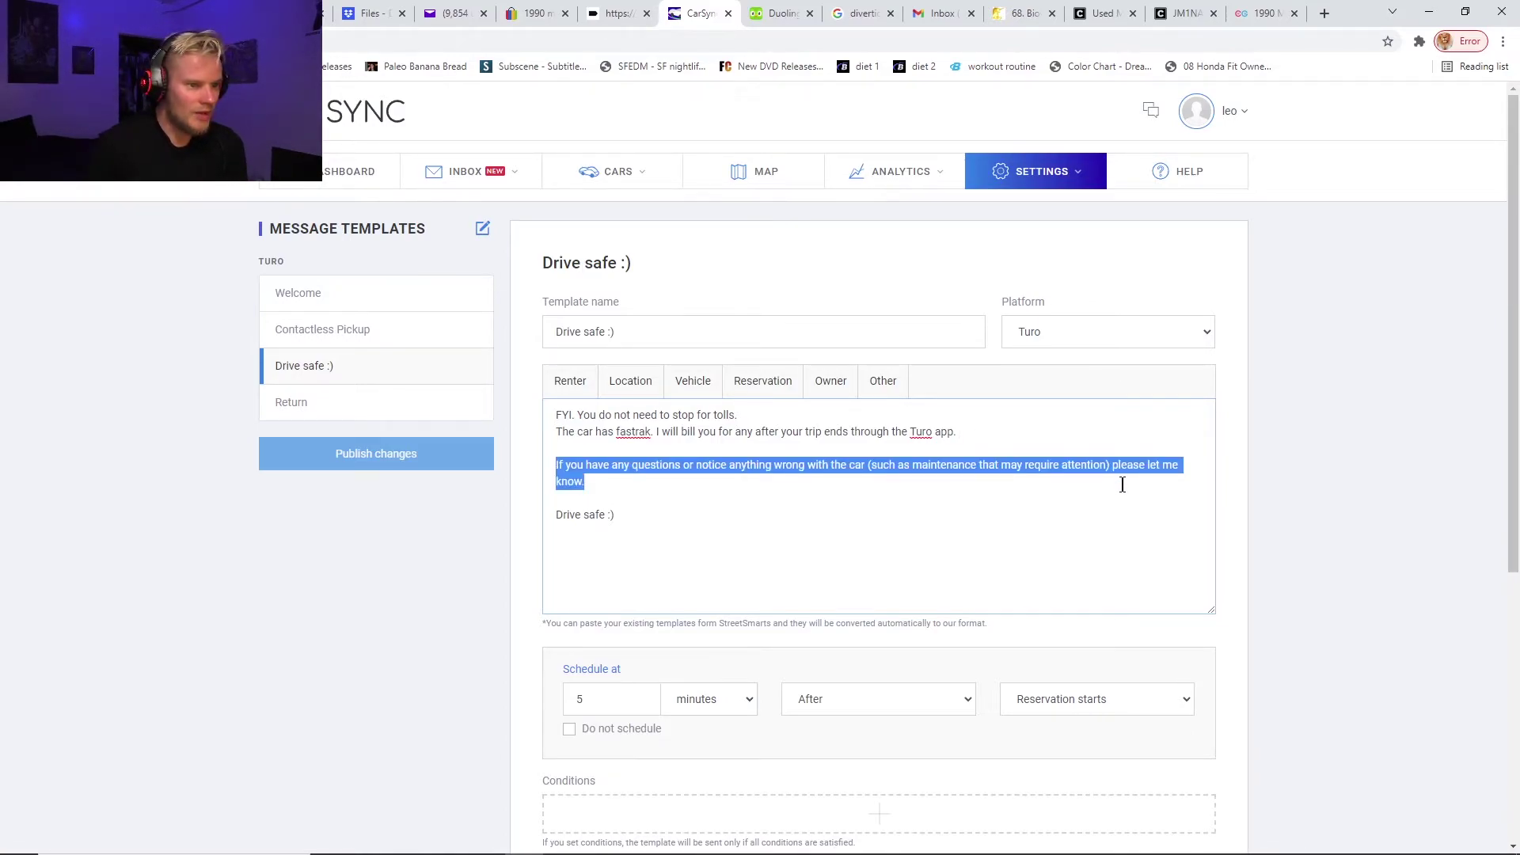
pyautogui.click(1195, 487)
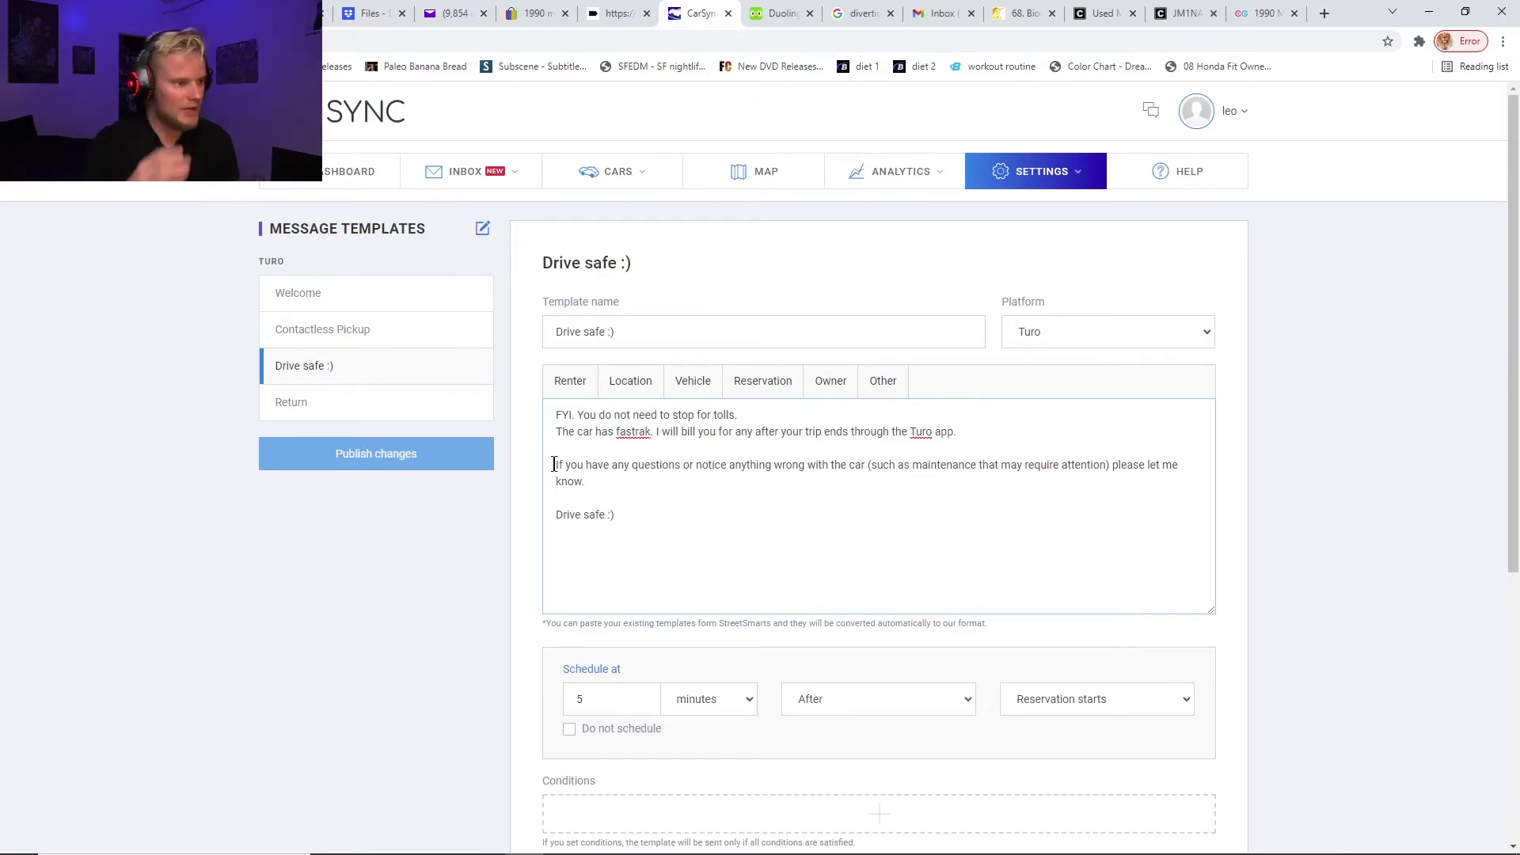
# Open the Return template and read its message, focusing on the line about extending the trip.
pyautogui.click(444, 400)
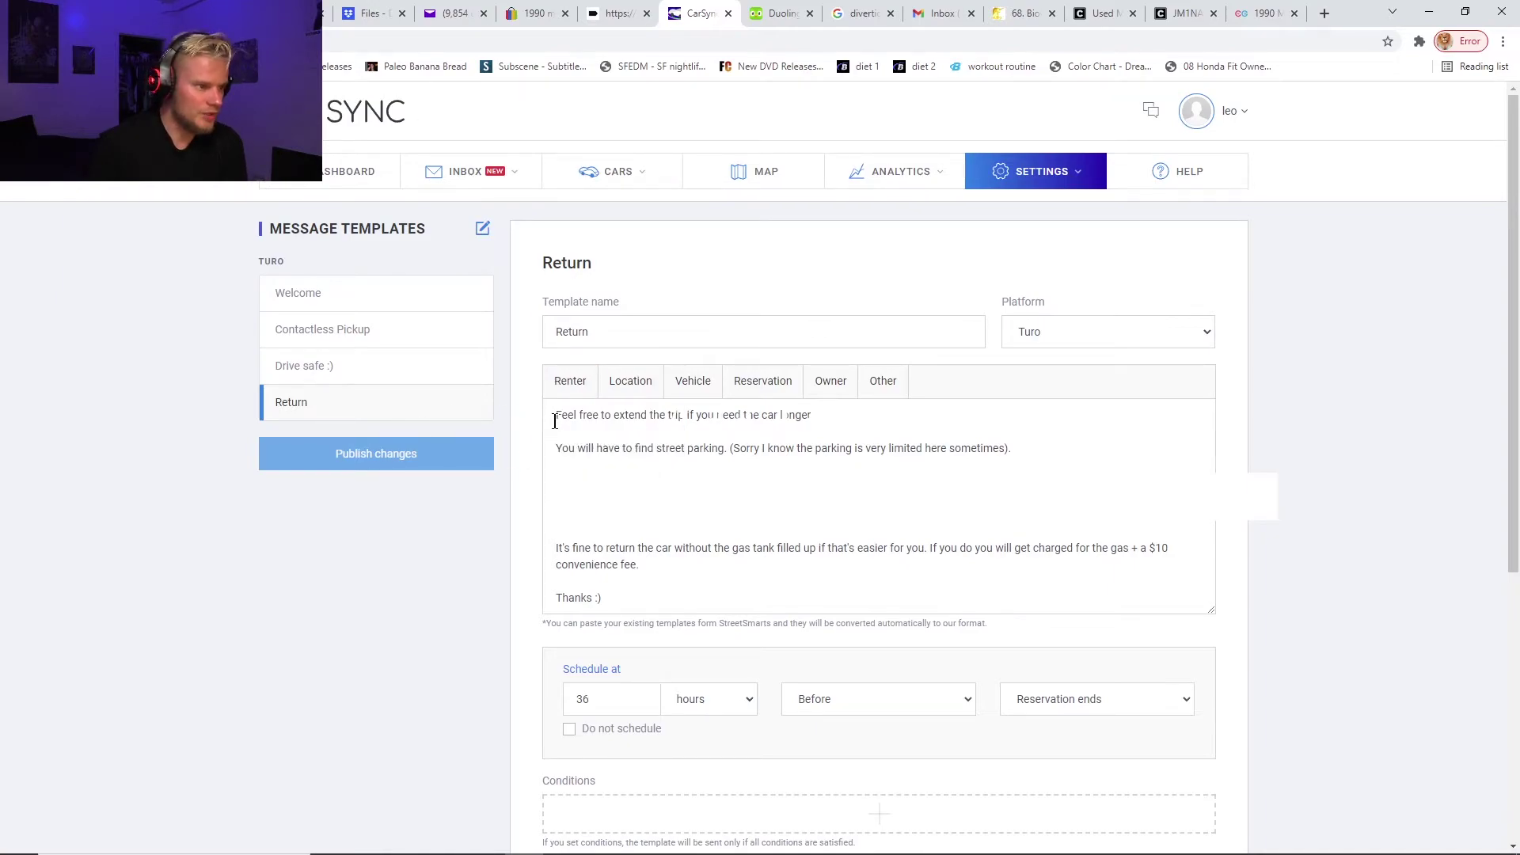
pyautogui.moveTo(554, 421); pyautogui.dragTo(823, 417)
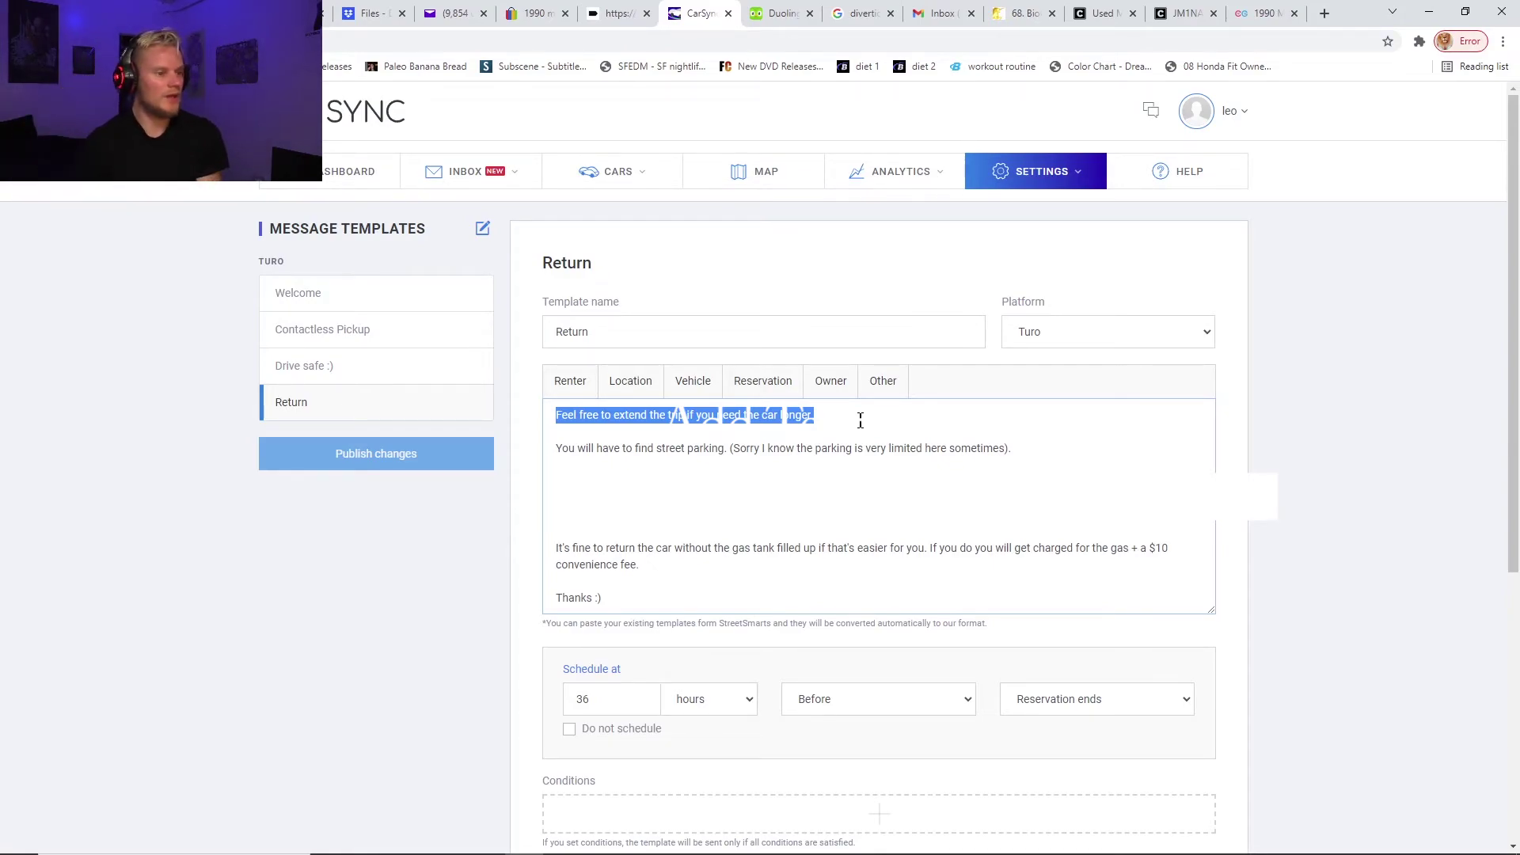
pyautogui.click(550, 434)
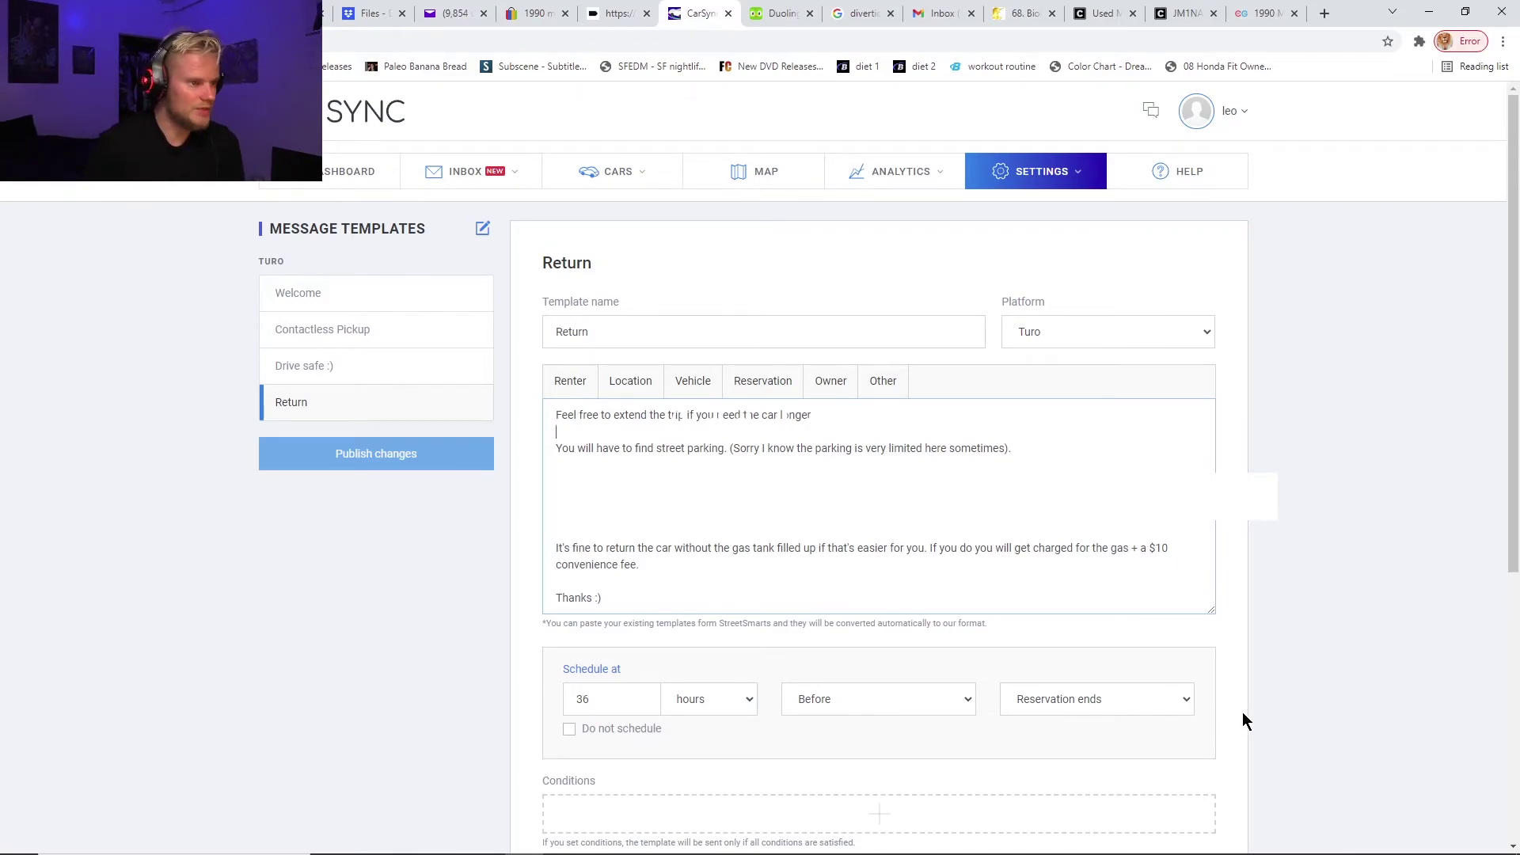
pyautogui.moveTo(556, 414); pyautogui.dragTo(839, 415)
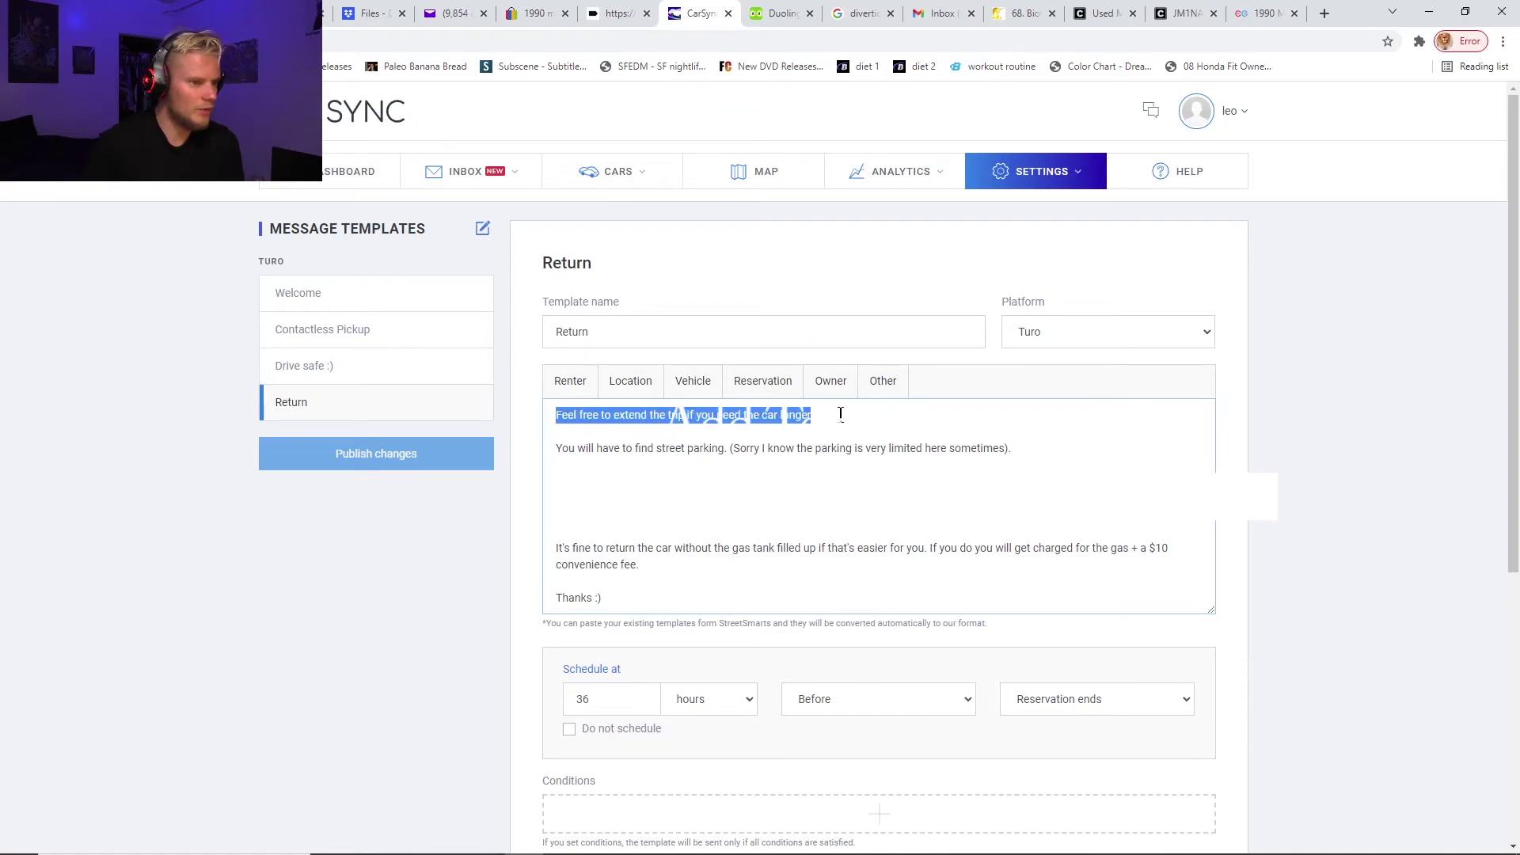
pyautogui.click(839, 415)
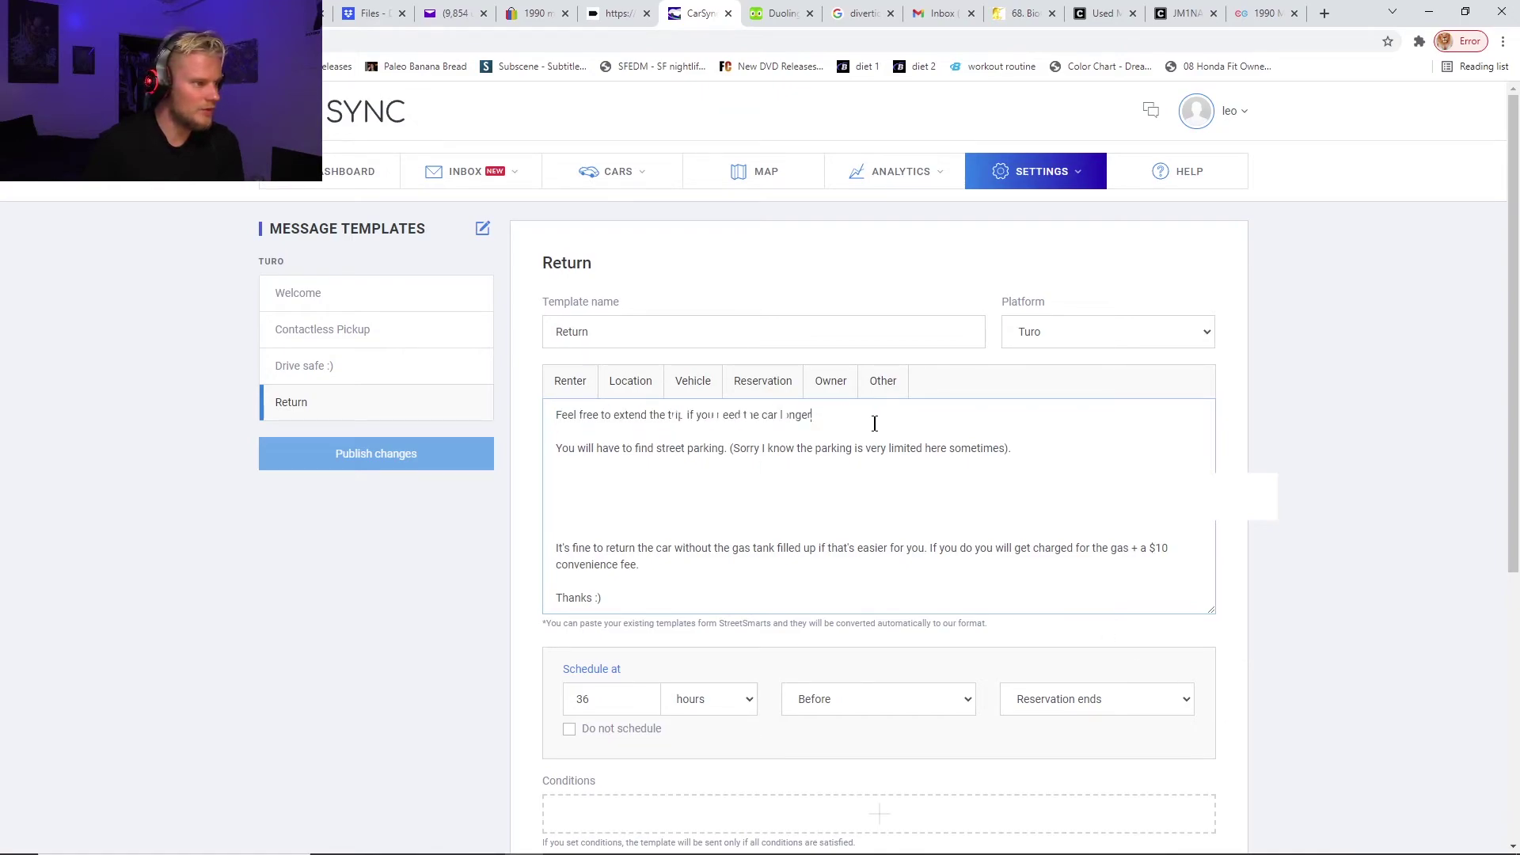
# Reopen the Drive safe :) template and check its schedule's trigger event options, leaving Reservation starts selected.
pyautogui.click(436, 376)
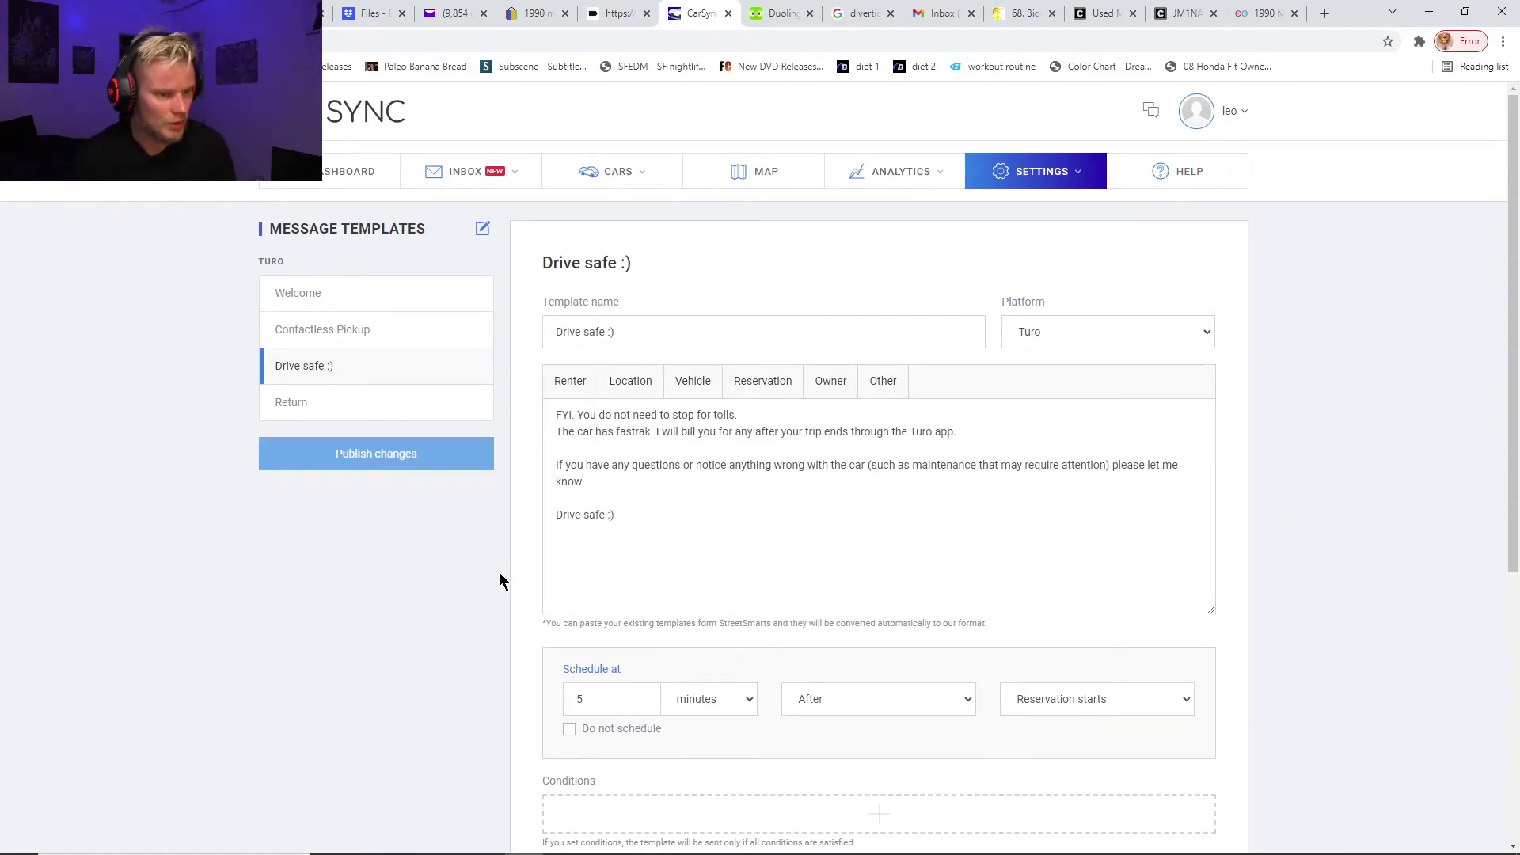
pyautogui.scroll(-4, 1026, 483)
pyautogui.click(1170, 392)
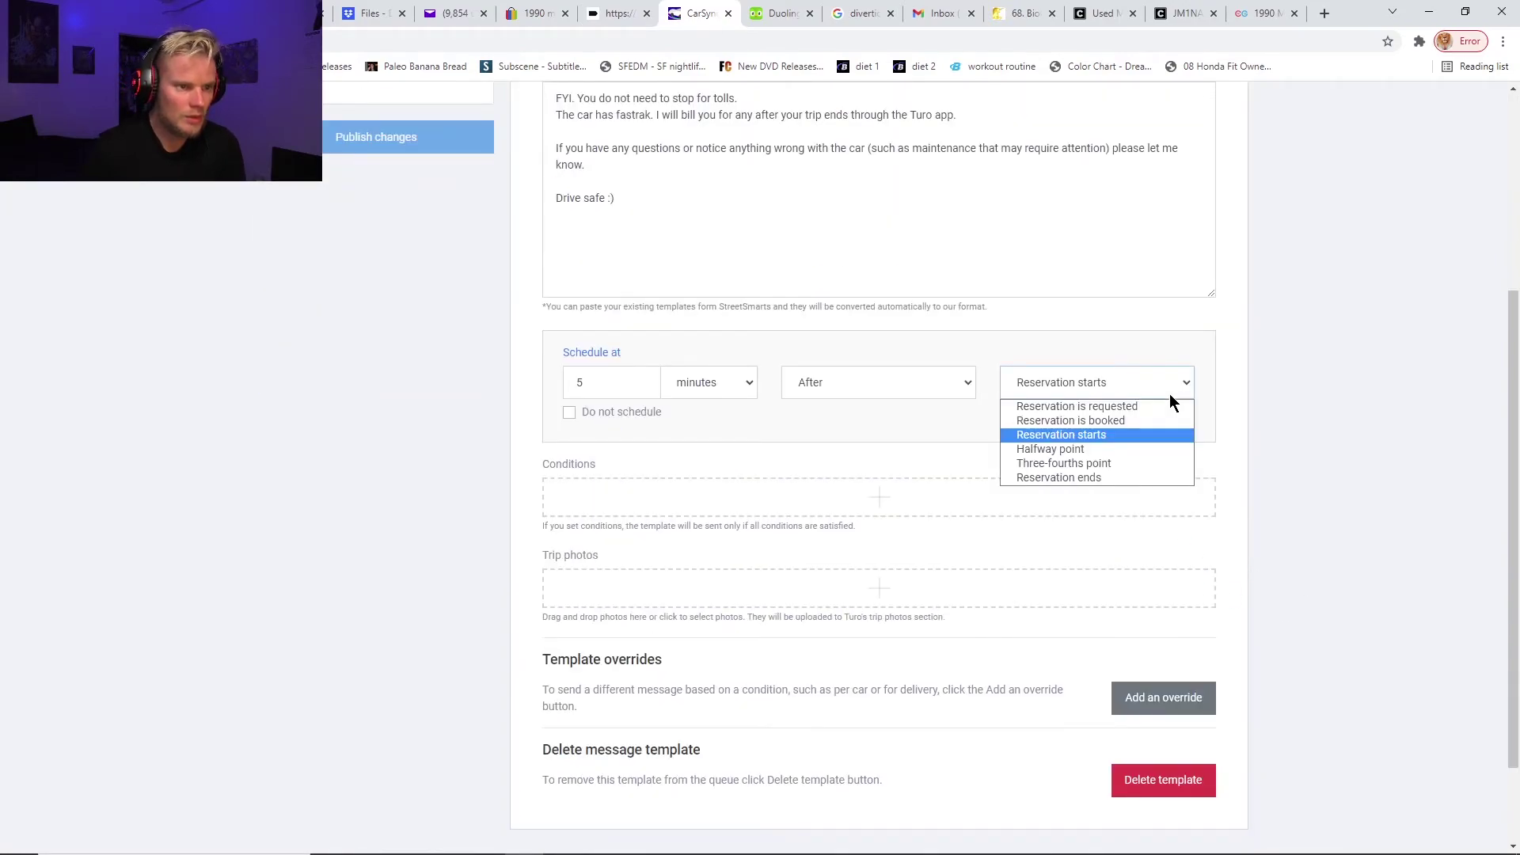
pyautogui.click(1126, 432)
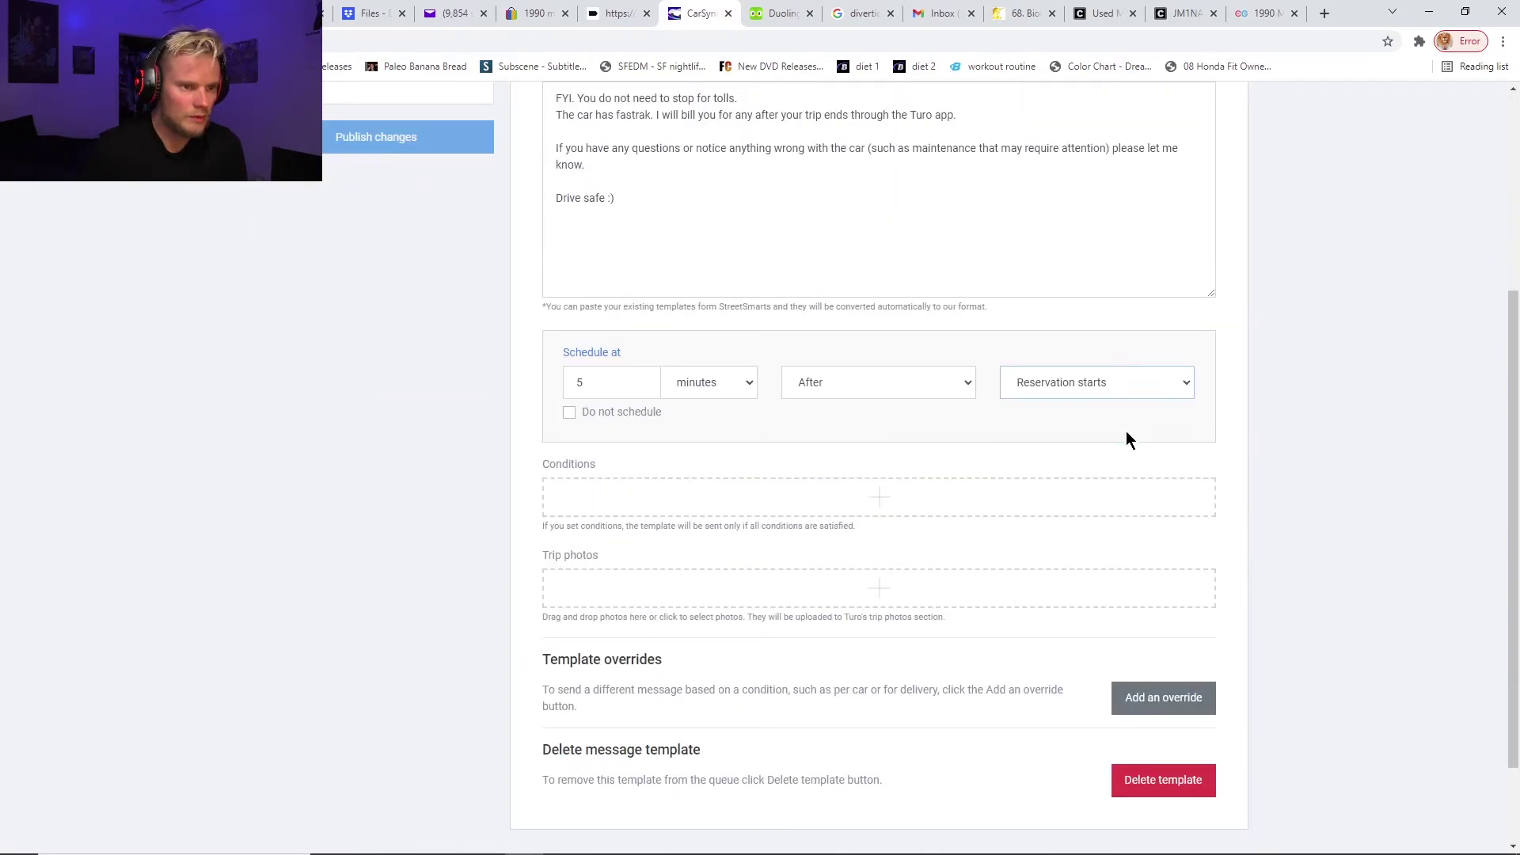
pyautogui.scroll(4, 1250, 497)
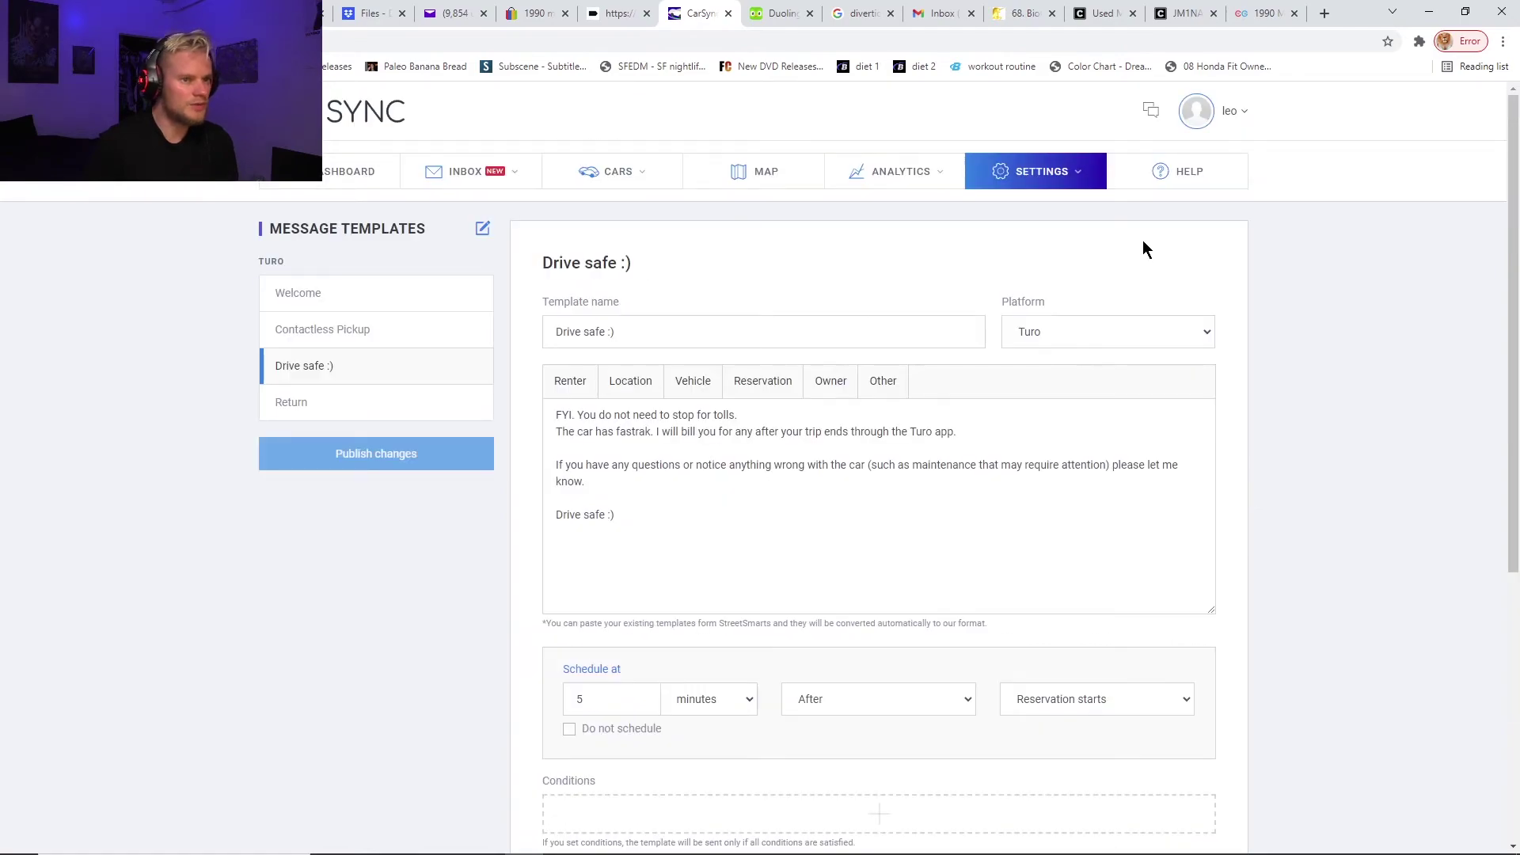
# View the Reimbursement settings and switch to the Change Request settings.
pyautogui.click(1089, 183)
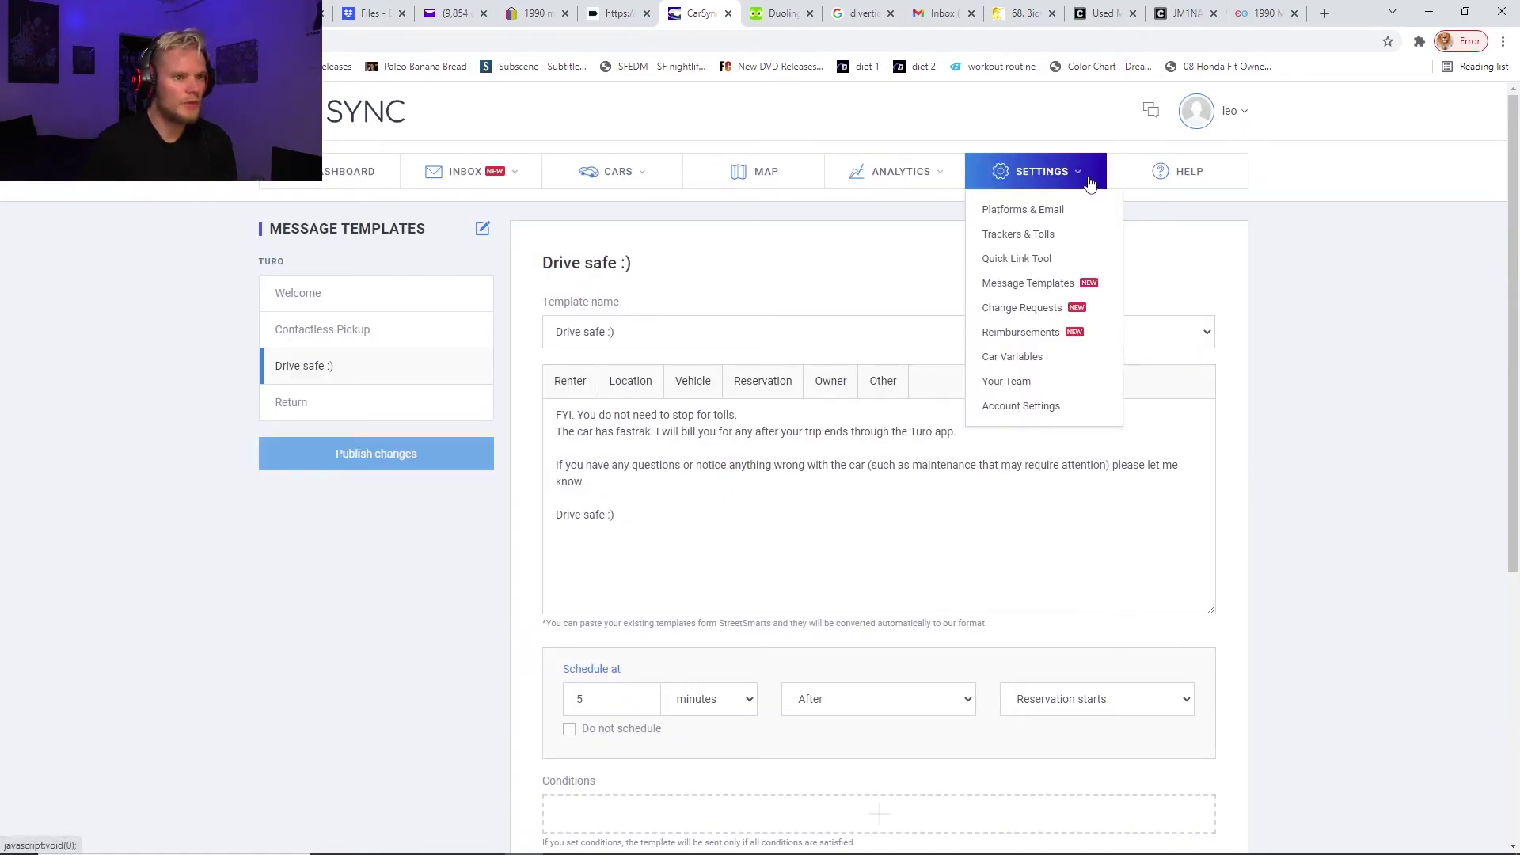
pyautogui.click(1027, 333)
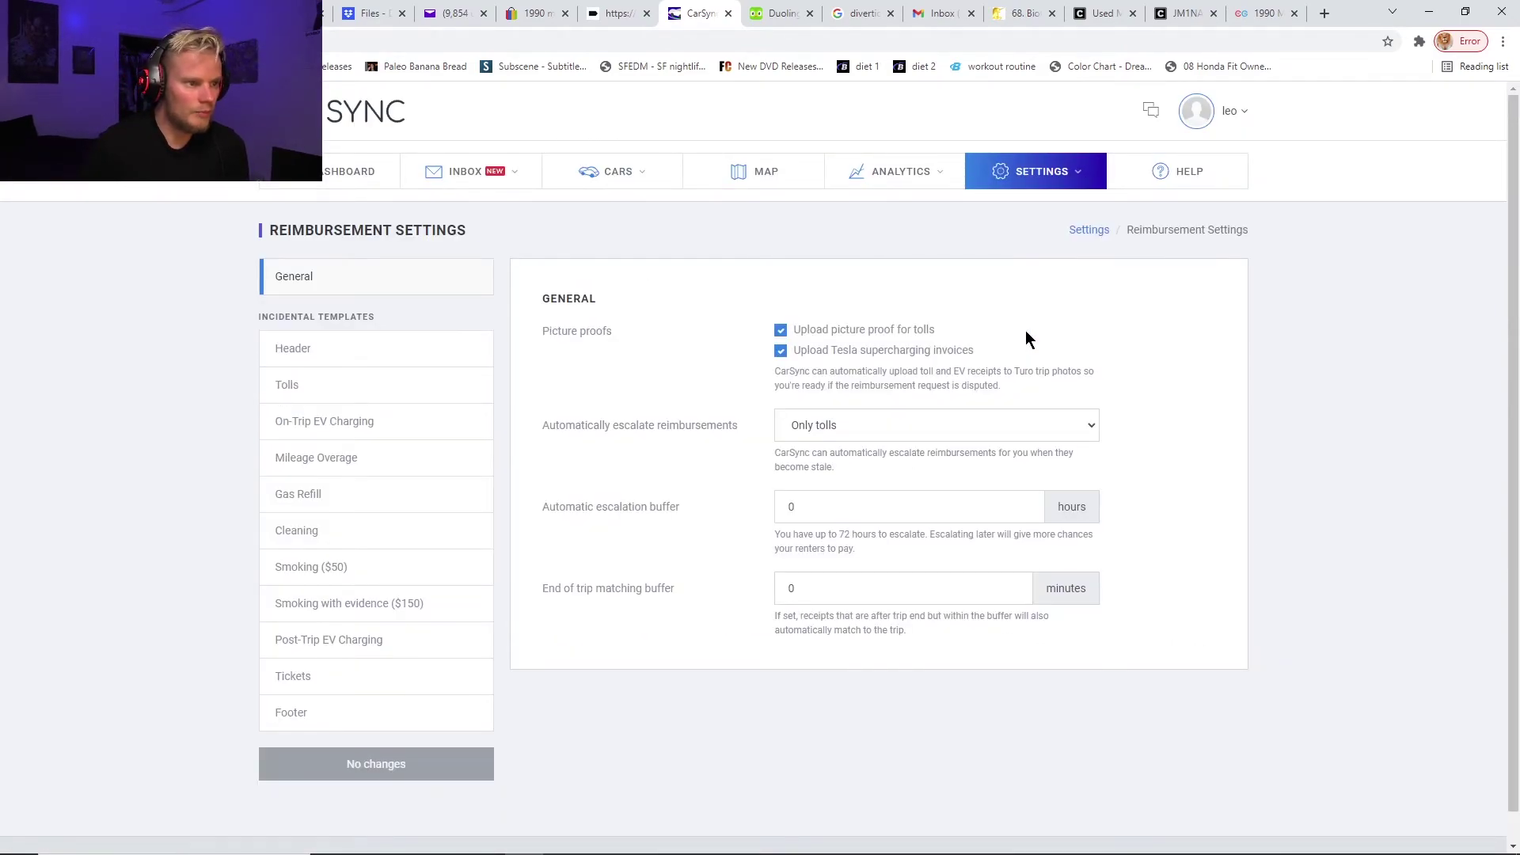
pyautogui.click(1085, 180)
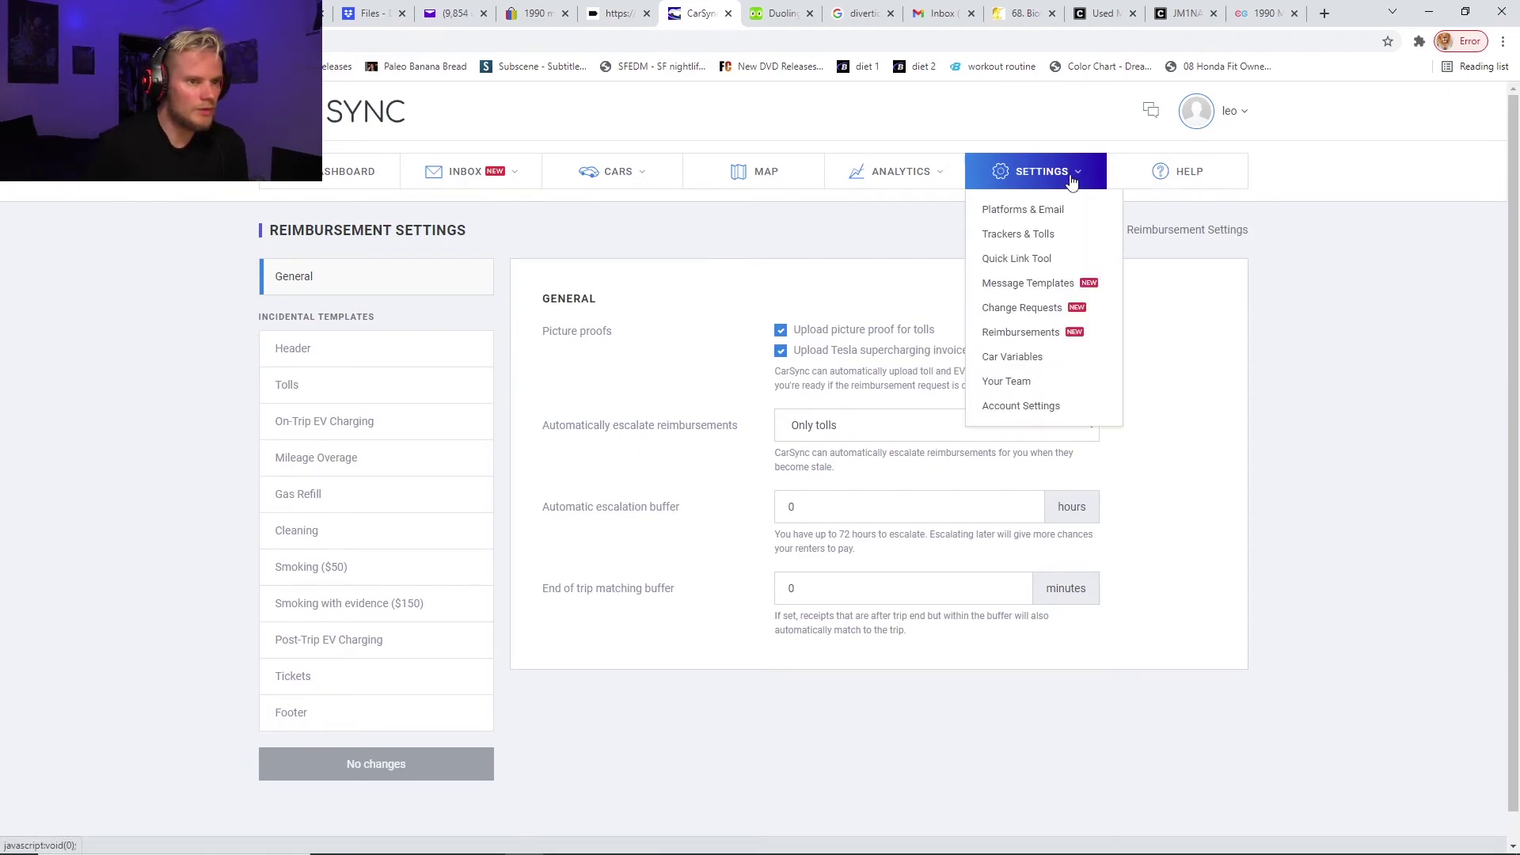
pyautogui.click(1043, 307)
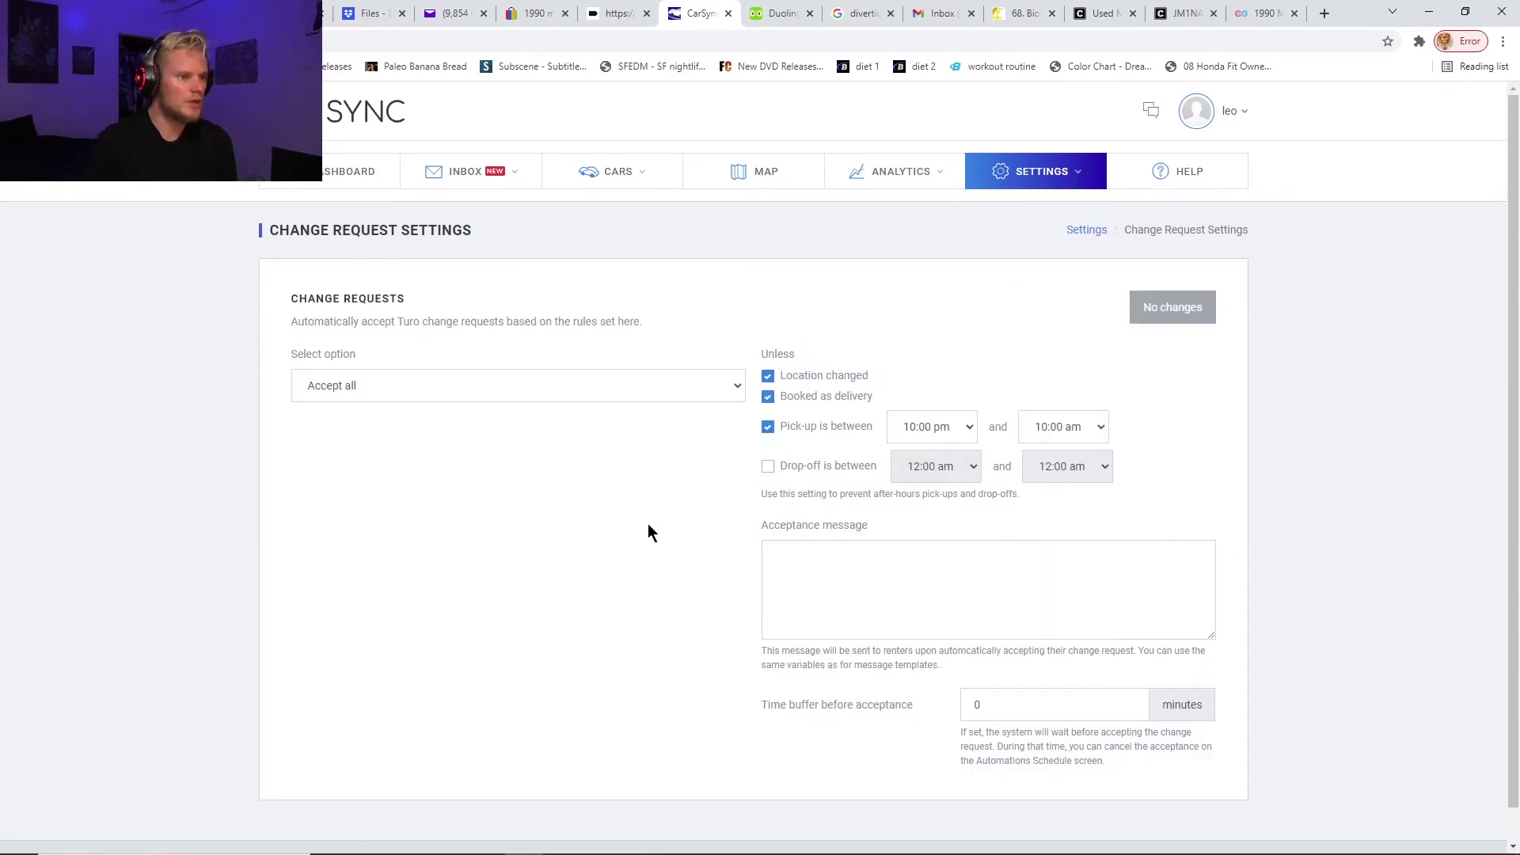
# Review the change request acceptance options and the location, delivery and pick-up time exceptions, leaving Accept all selected.
pyautogui.click(735, 391)
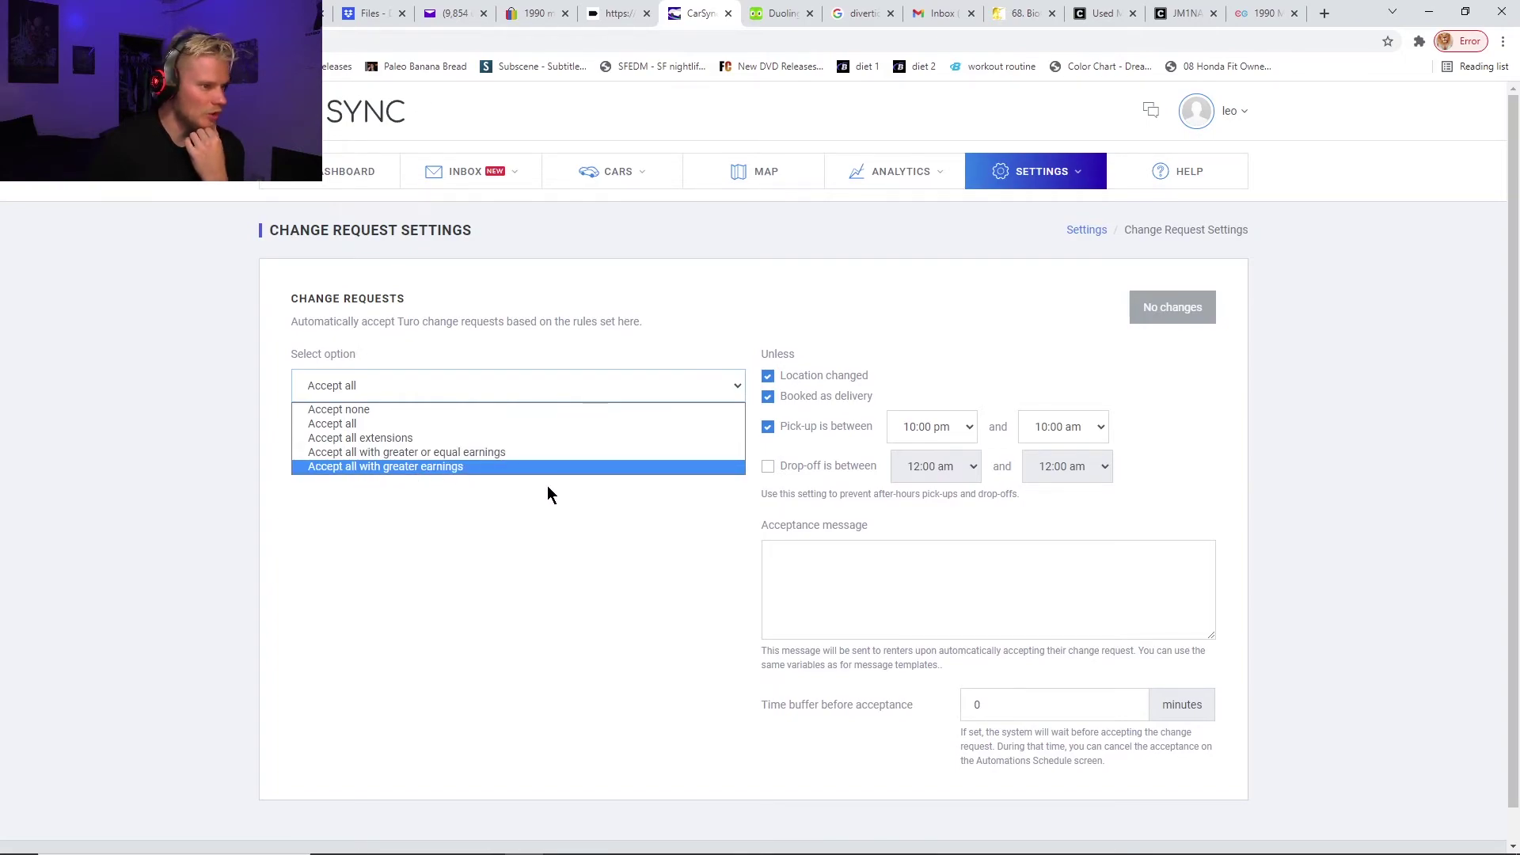
pyautogui.click(999, 315)
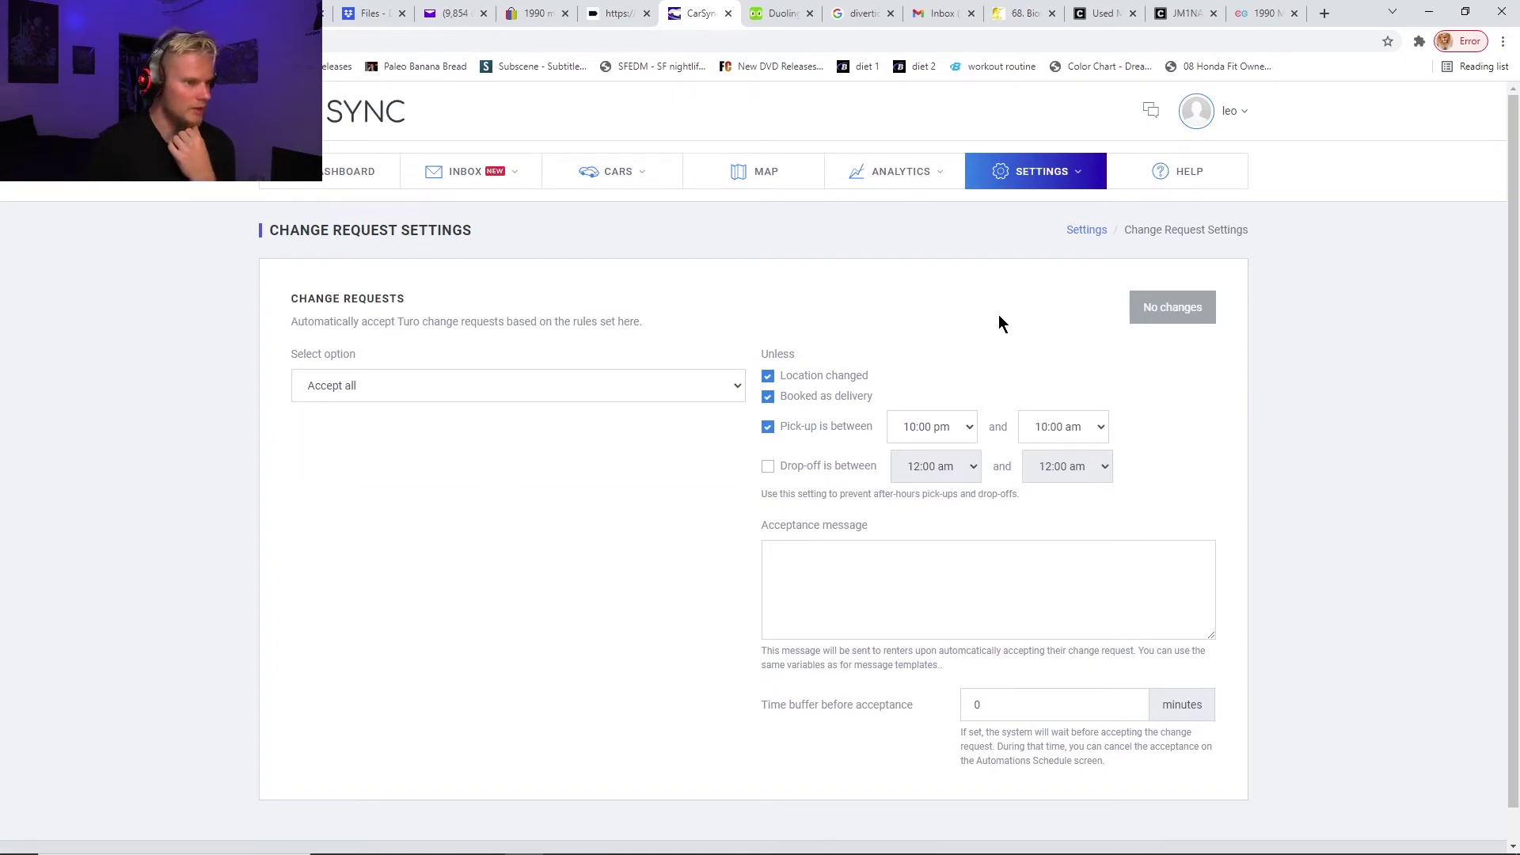
pyautogui.doubleClick(798, 354)
pyautogui.click(861, 341)
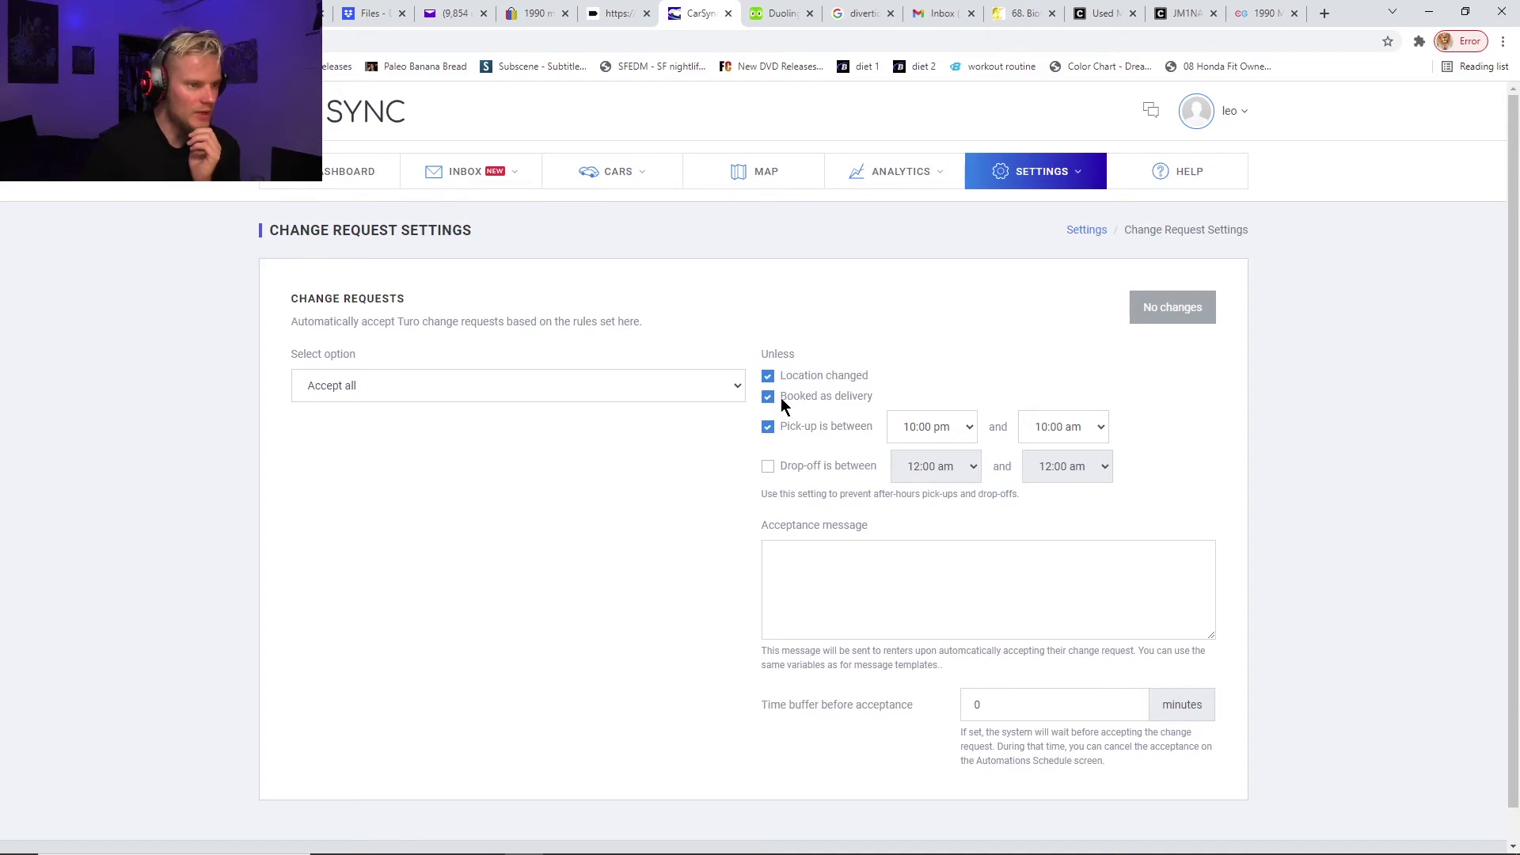
pyautogui.click(960, 315)
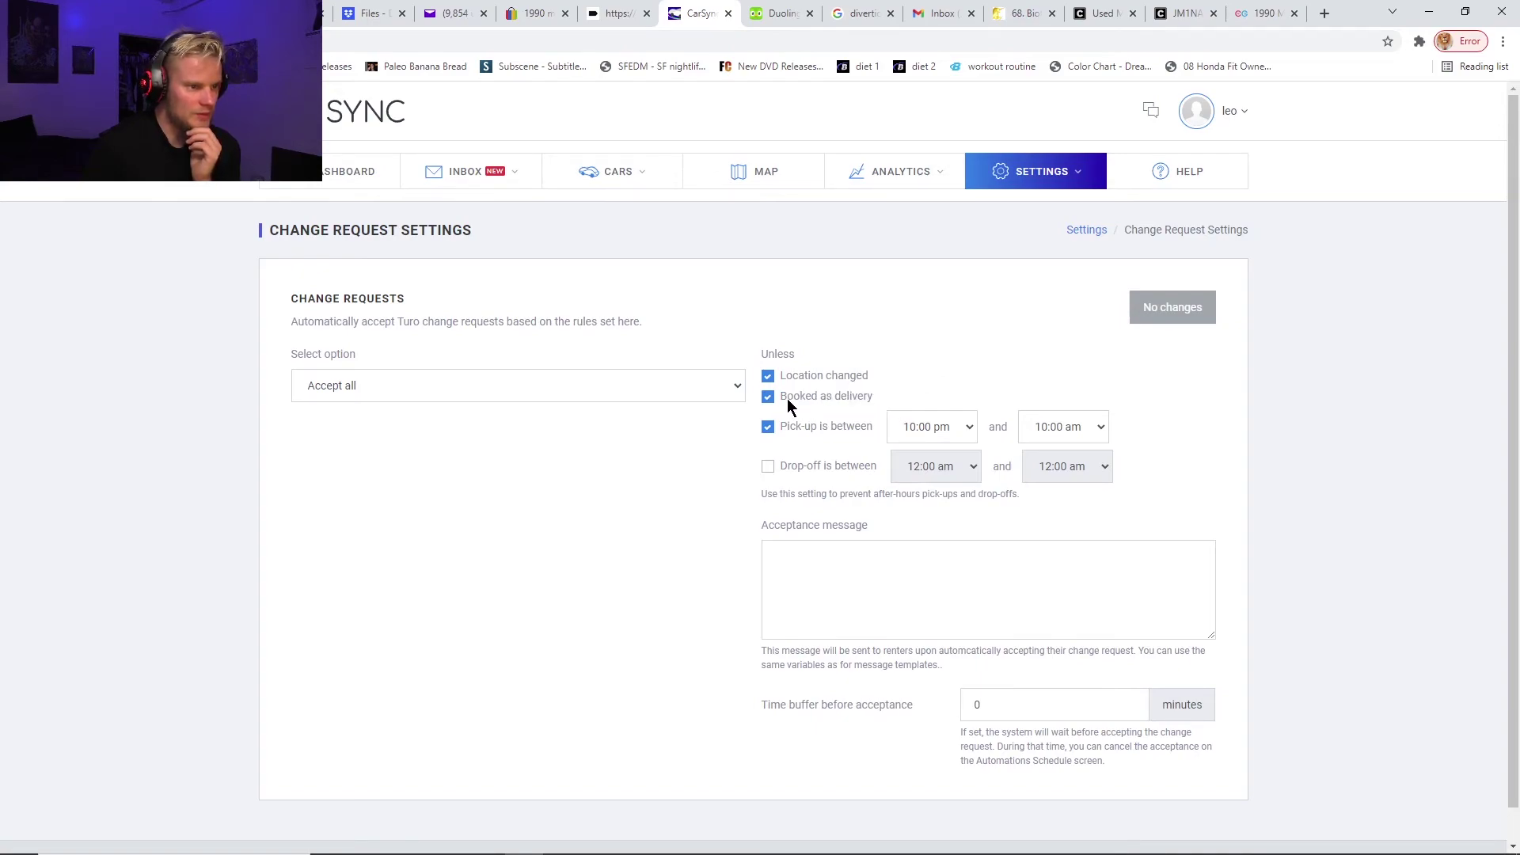
pyautogui.moveTo(781, 395); pyautogui.dragTo(893, 394)
pyautogui.click(918, 328)
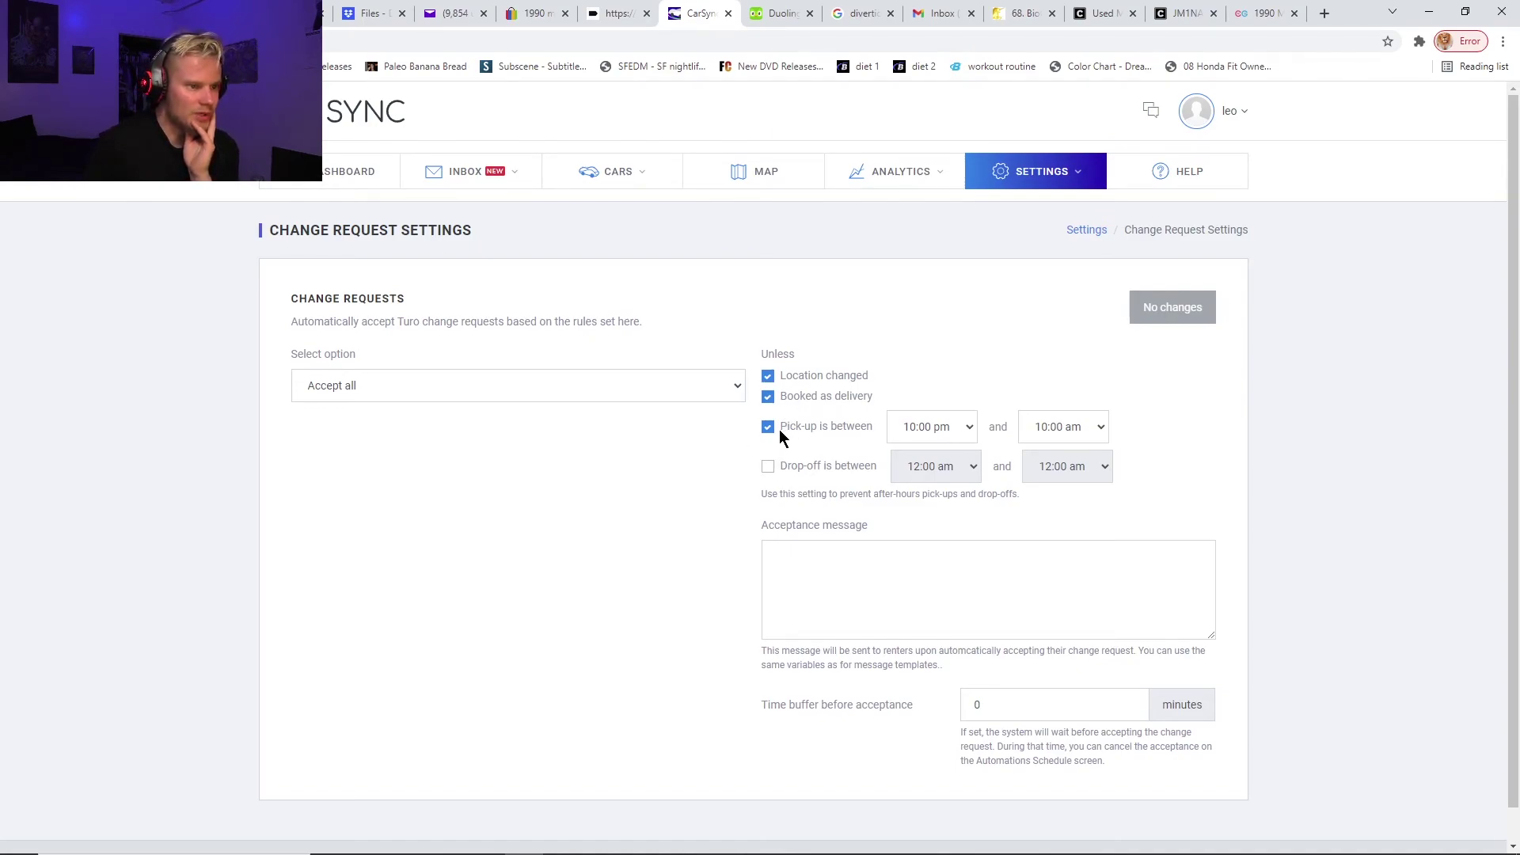
pyautogui.moveTo(780, 430); pyautogui.dragTo(876, 426)
pyautogui.click(1005, 315)
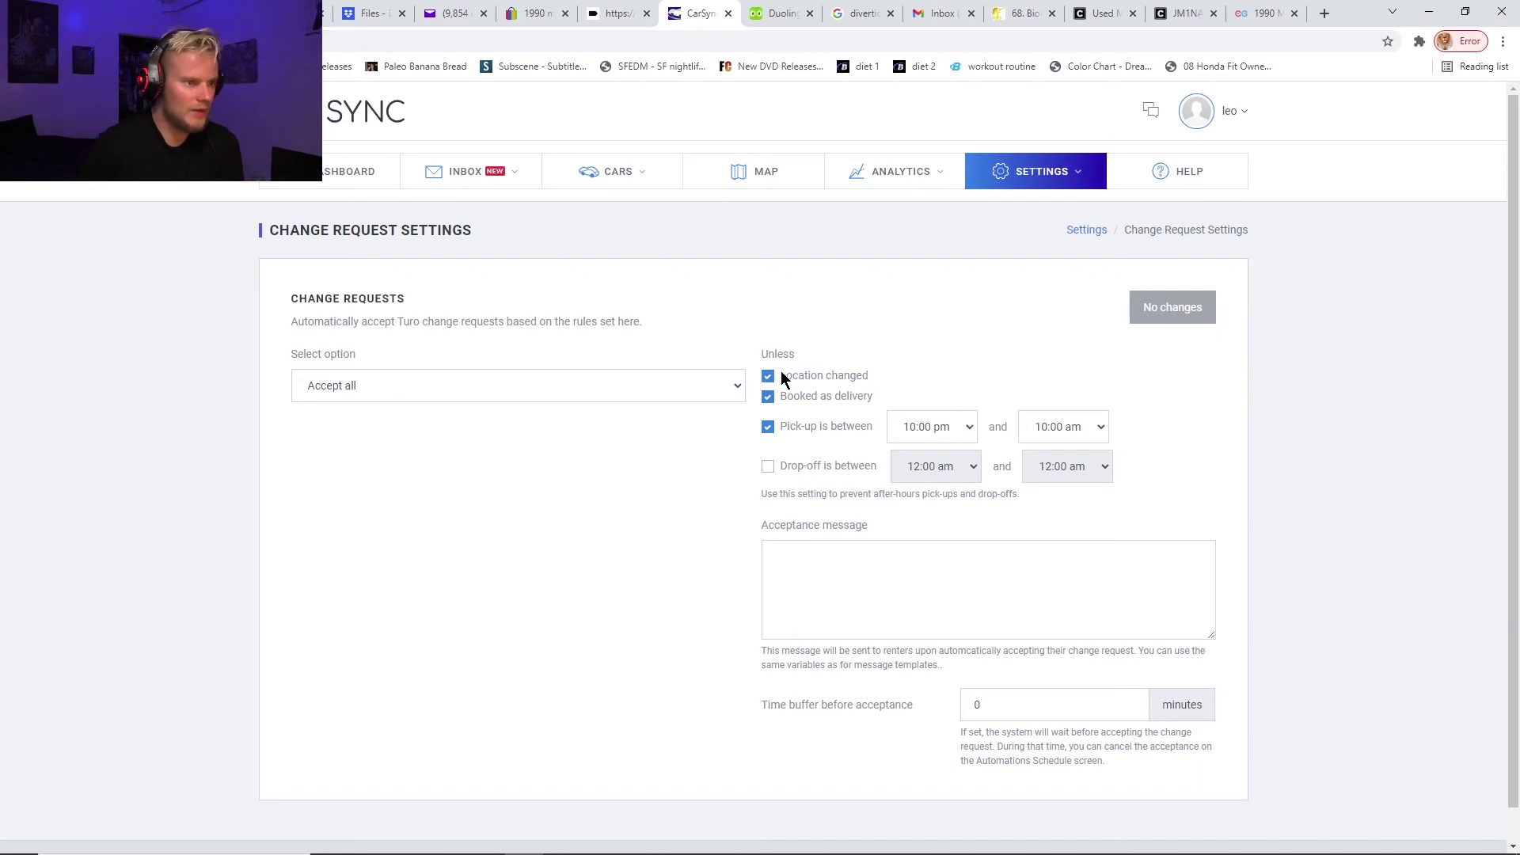
pyautogui.moveTo(781, 372); pyautogui.dragTo(1240, 760)
pyautogui.click(758, 110)
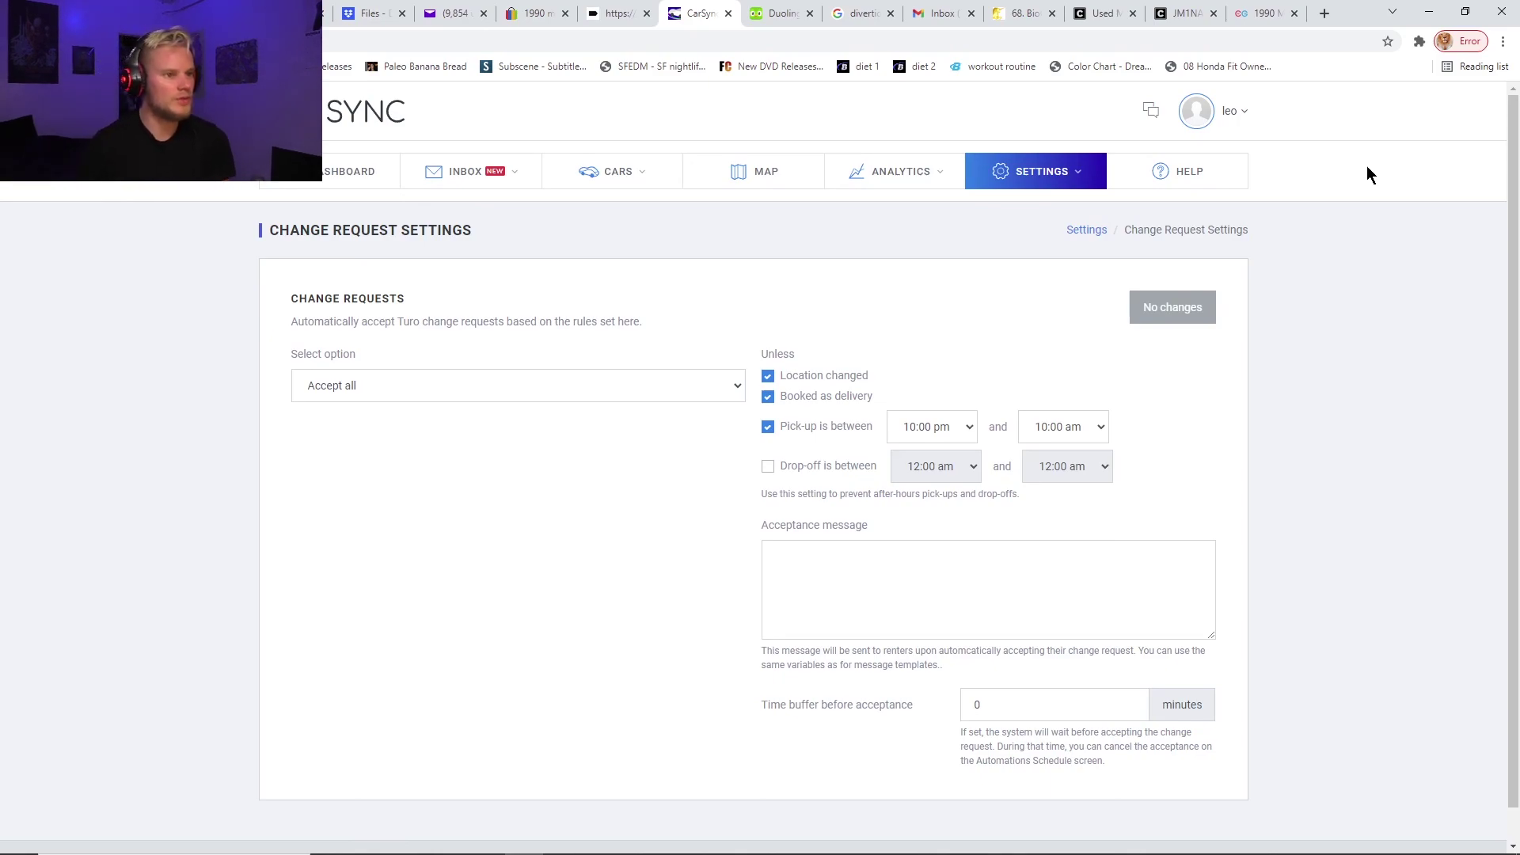
# Show the list of available settings pages.
pyautogui.click(1093, 175)
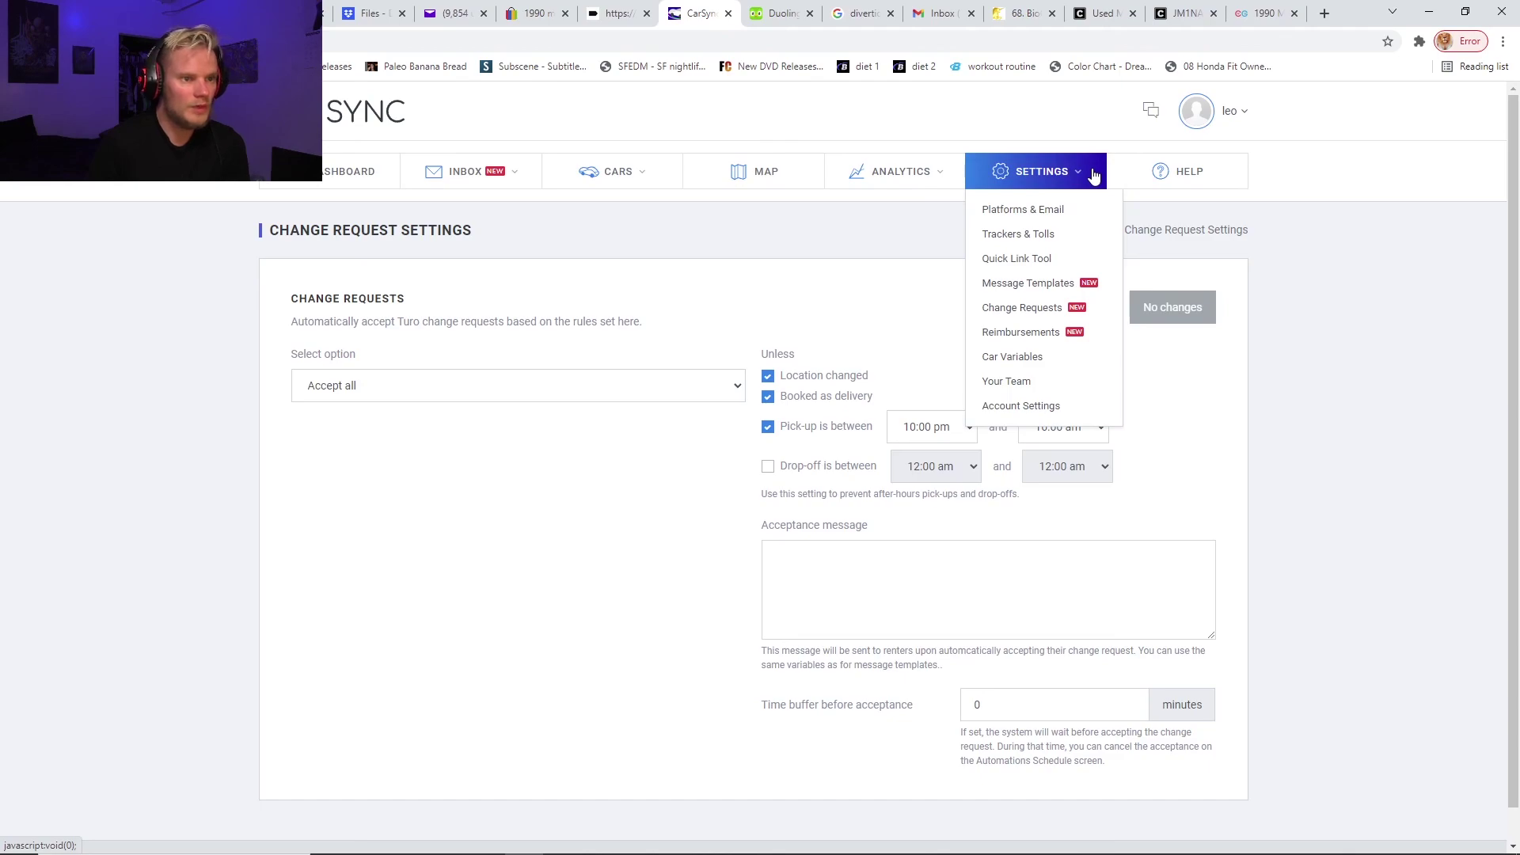